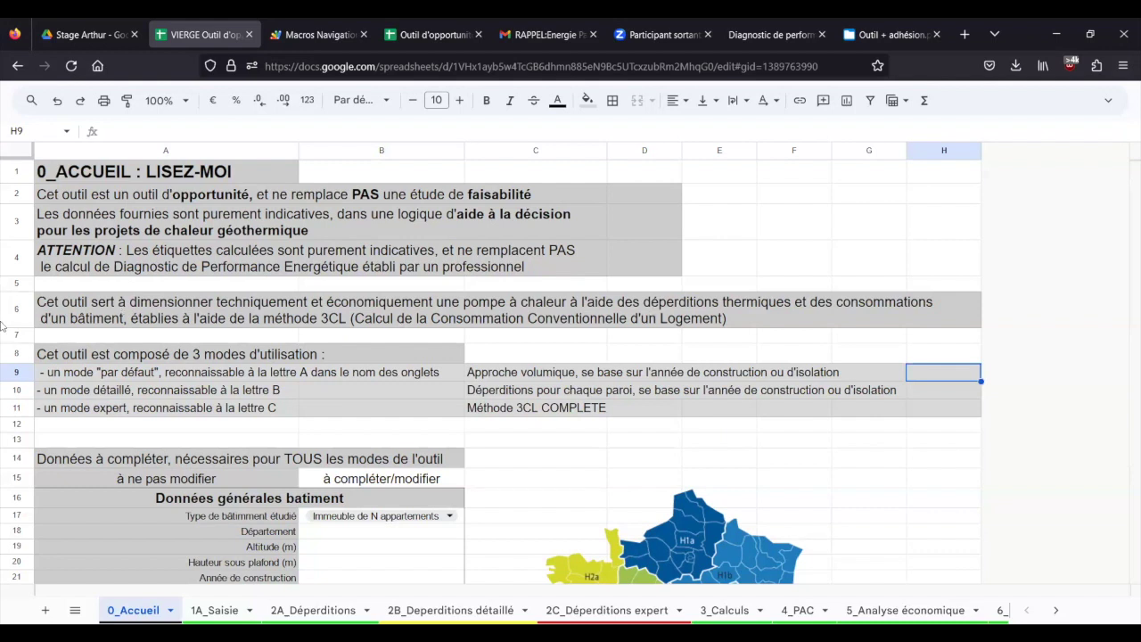
click(13, 33)
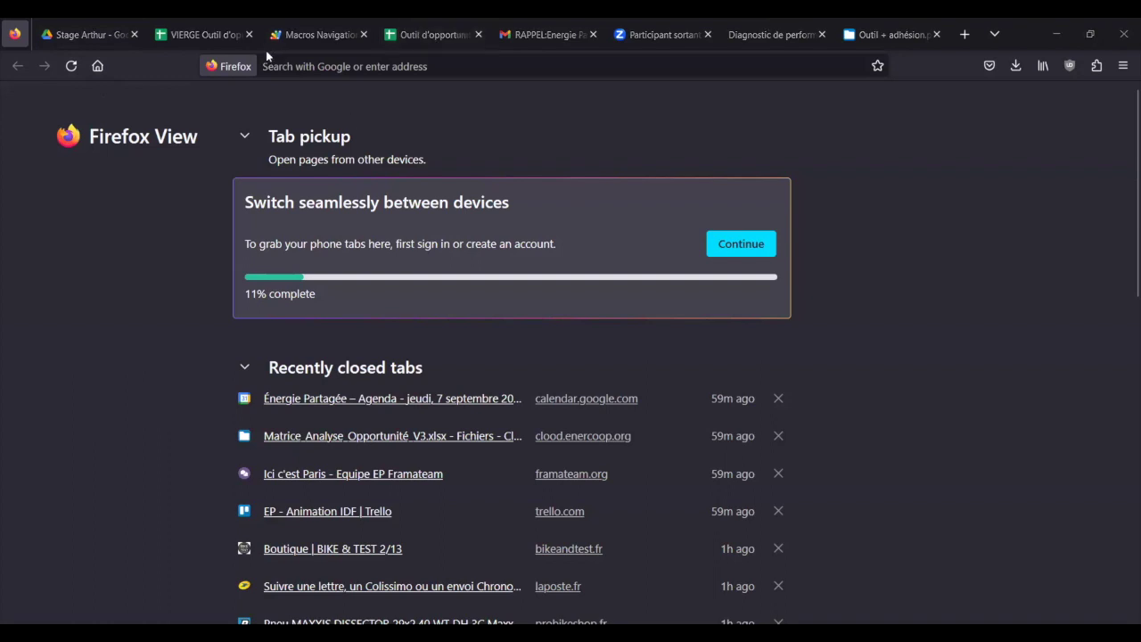
click(176, 40)
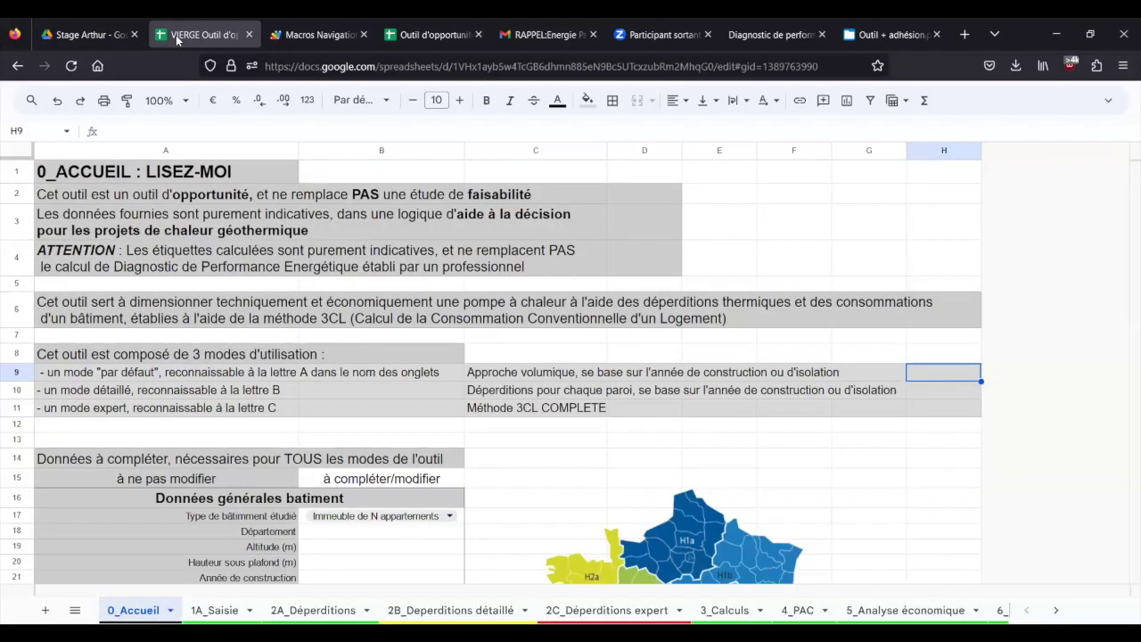
key(F11)
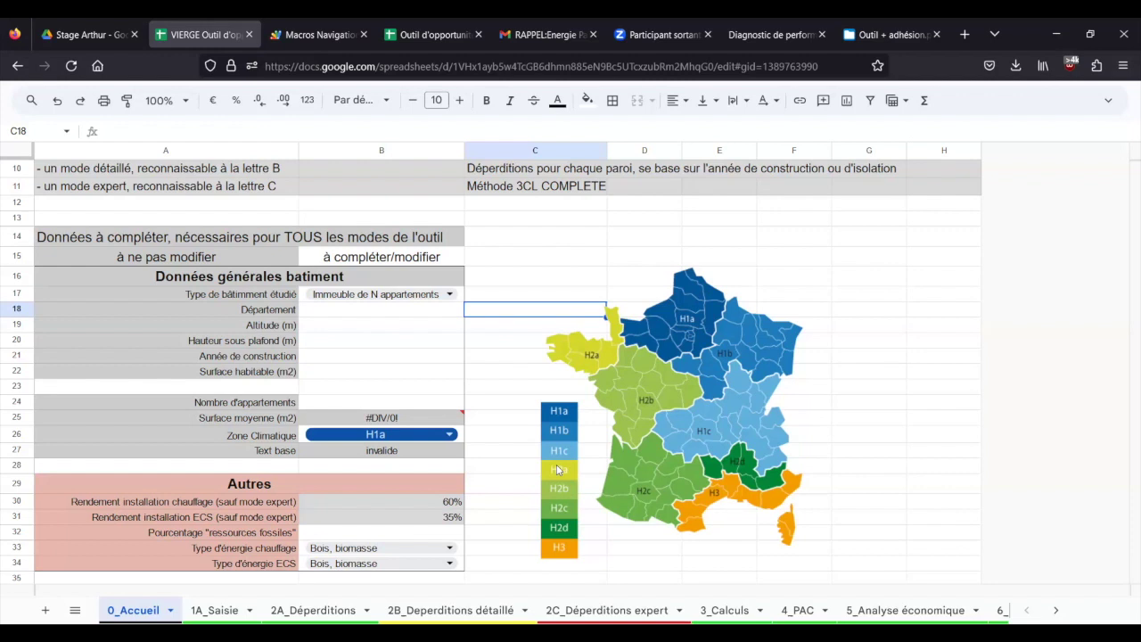
Step: Set the building type to Immeuble de N appartements, the Département to 92 and the altitude to 42 m
click(404, 295)
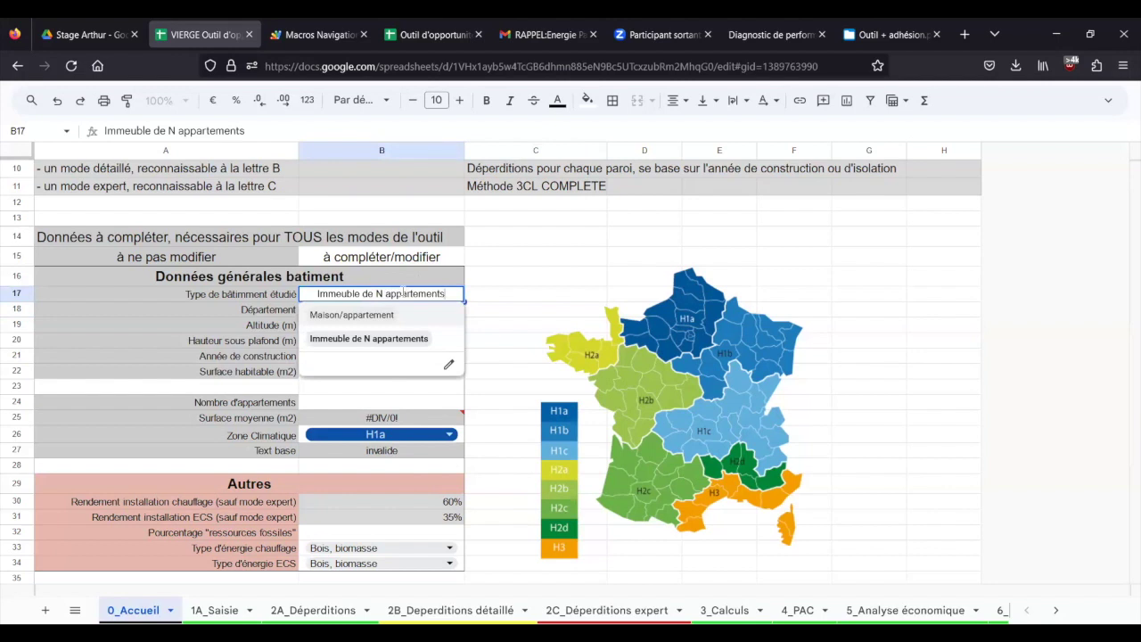
click(388, 338)
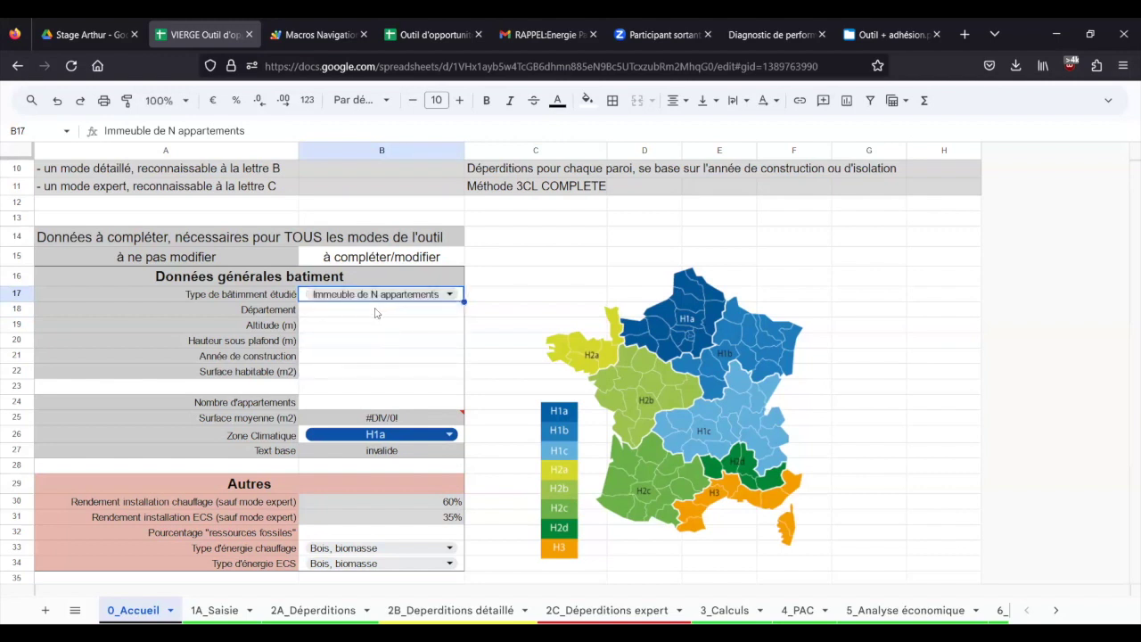
click(375, 312)
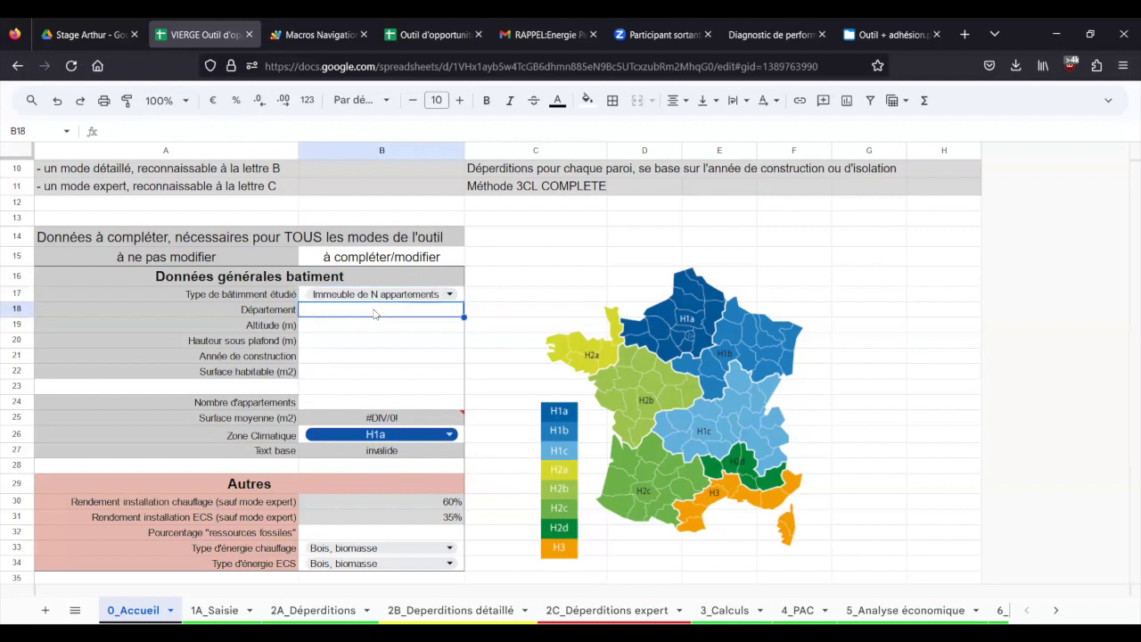
text(92)
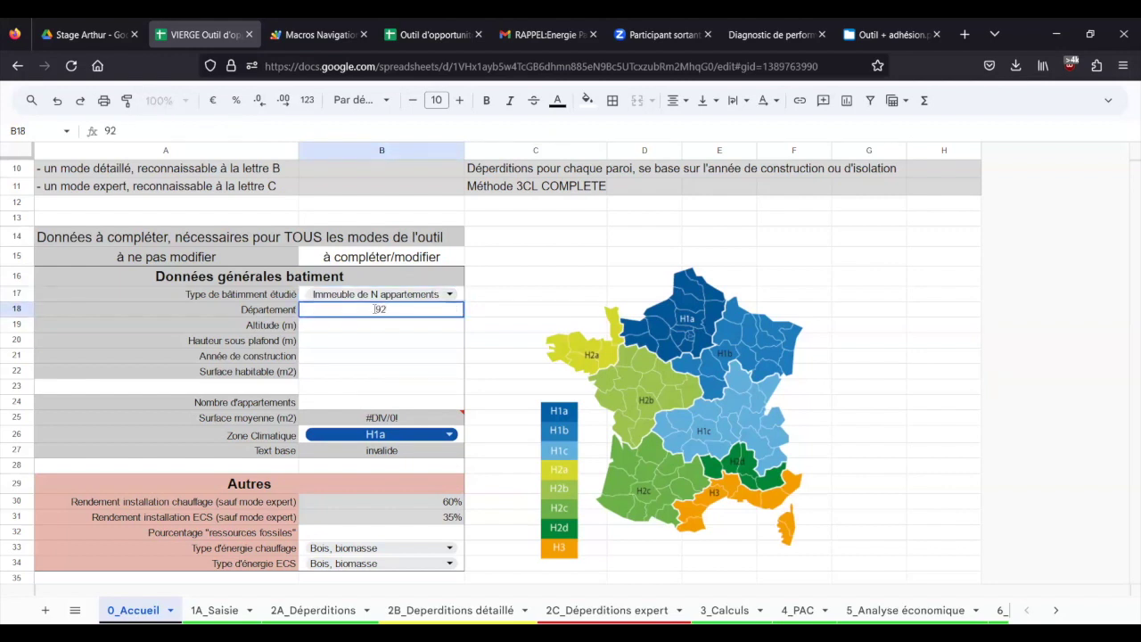
key(Return)
text(42)
key(Return)
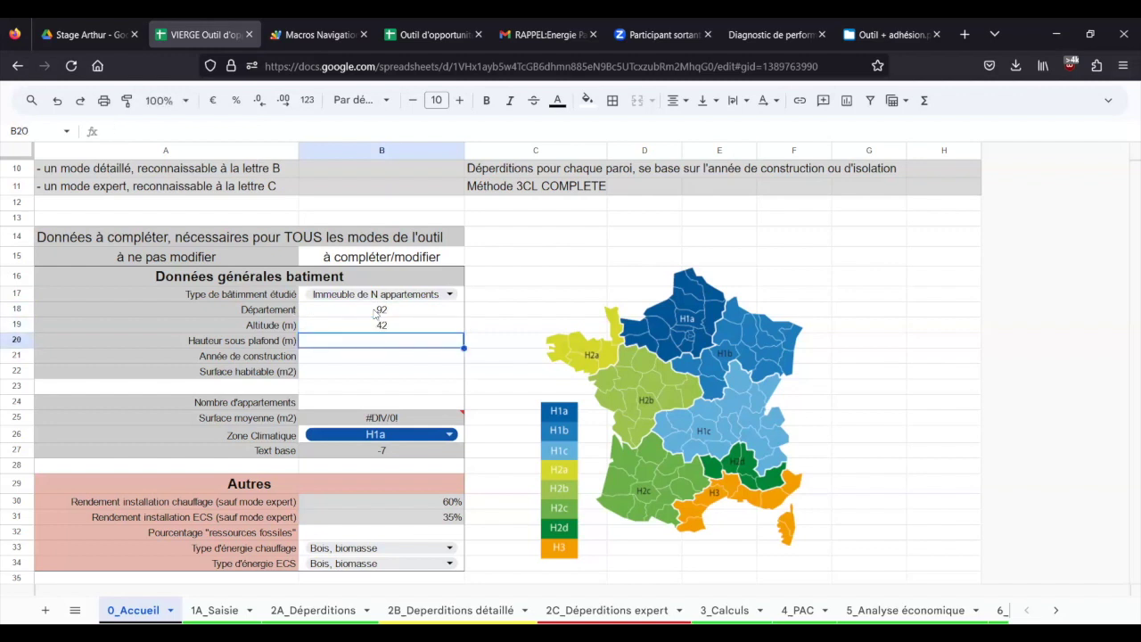
Step: Enter a ceiling height of 2,5 m, construction year 1968 and a living area of 3625 m2
text(2,5)
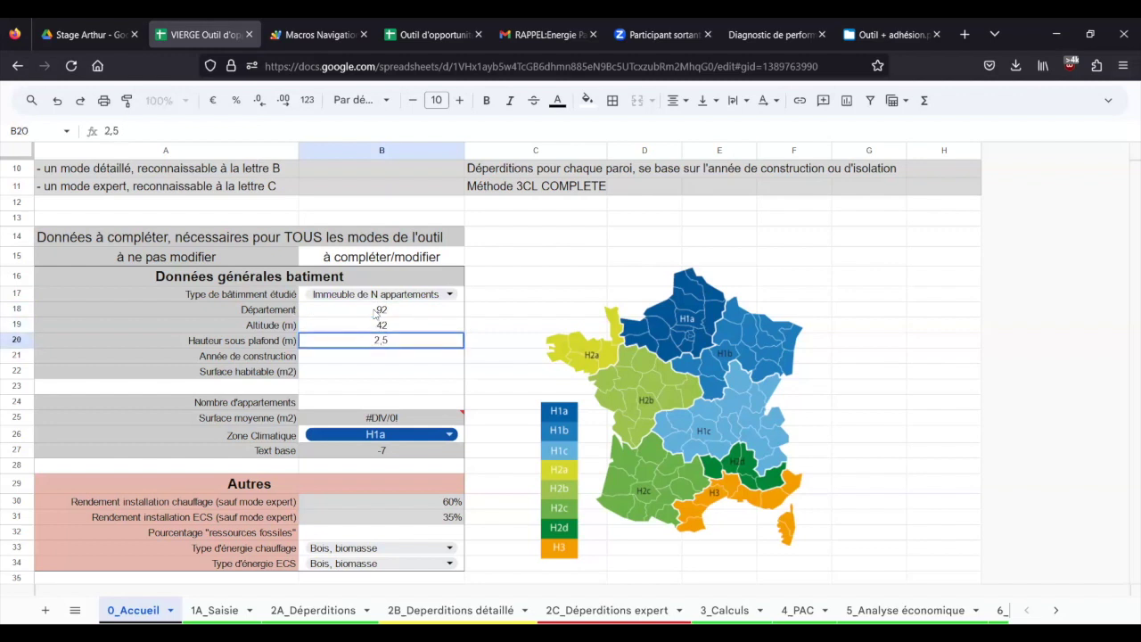
key(Return)
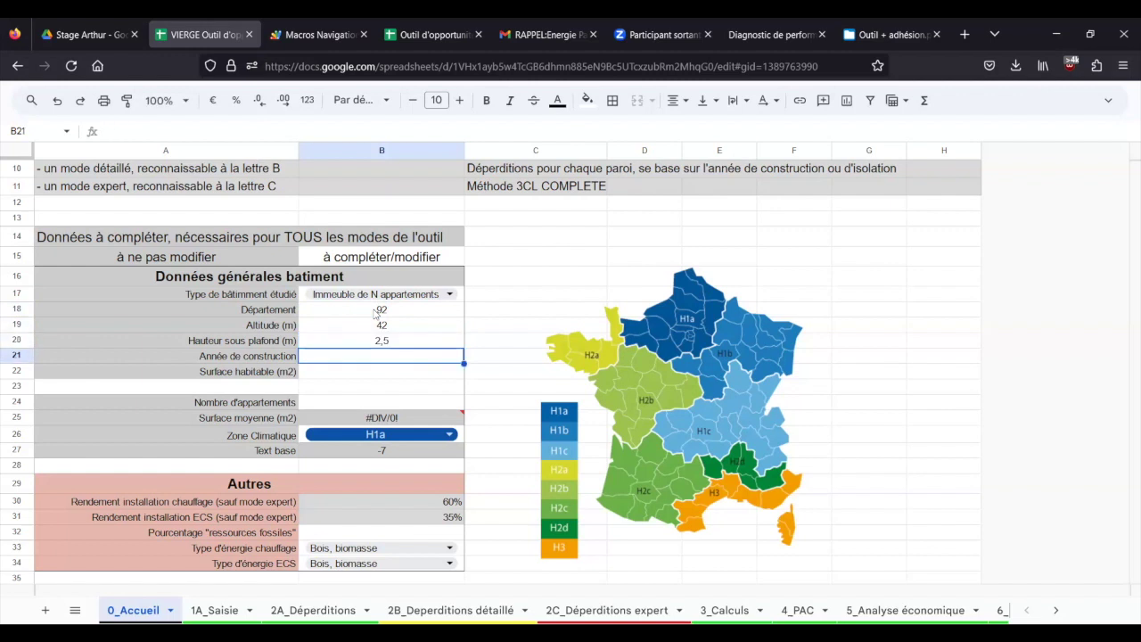
text(1968)
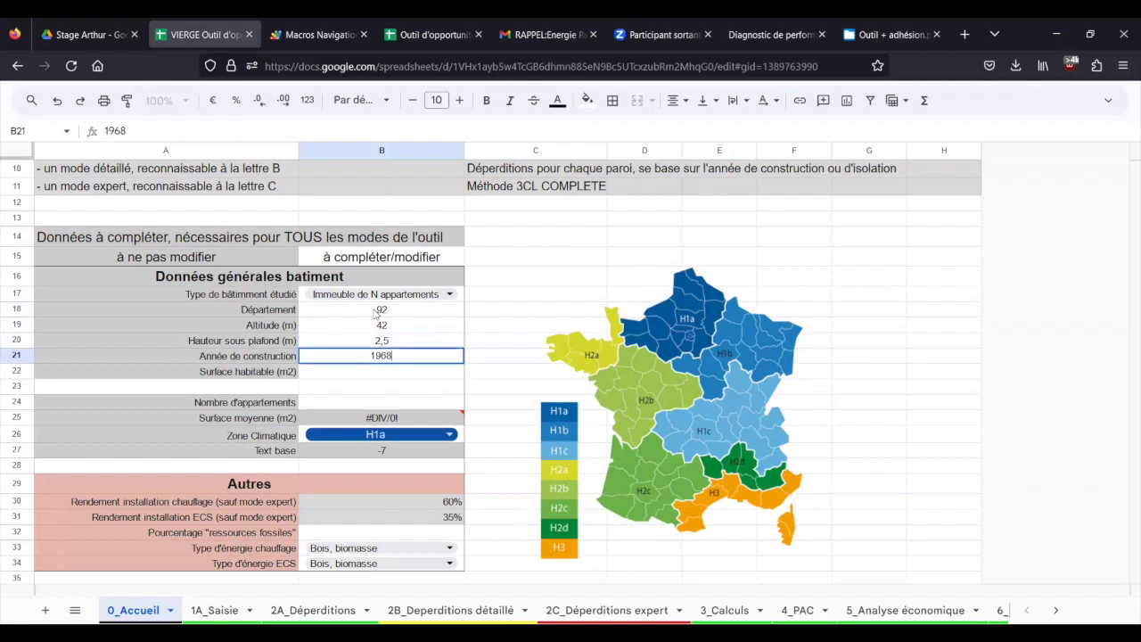
key(Return)
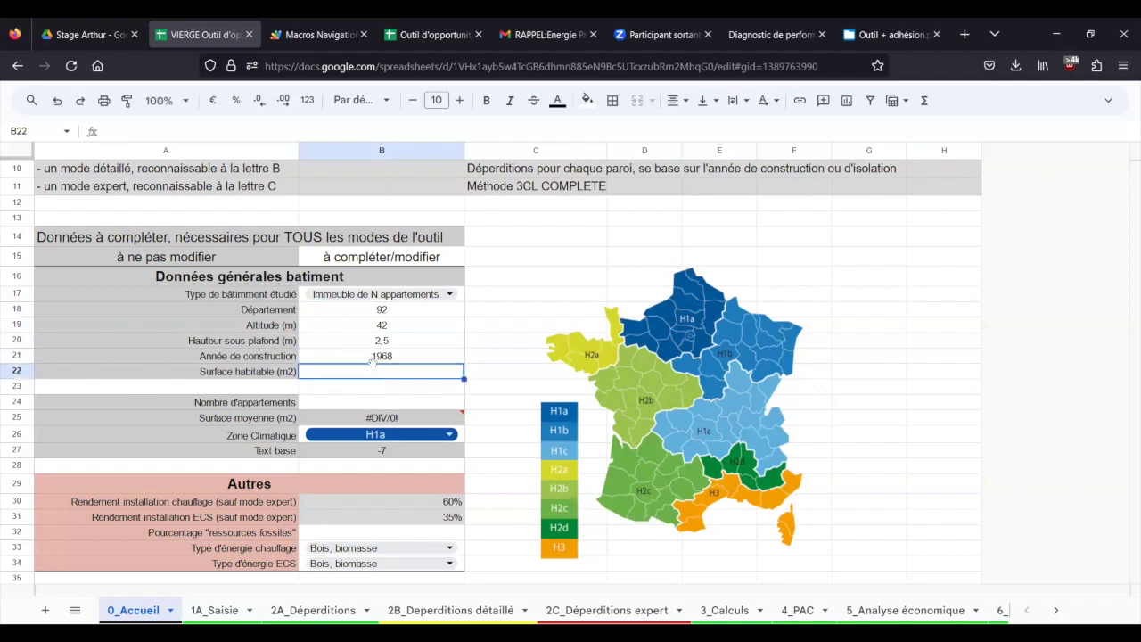
text(3625)
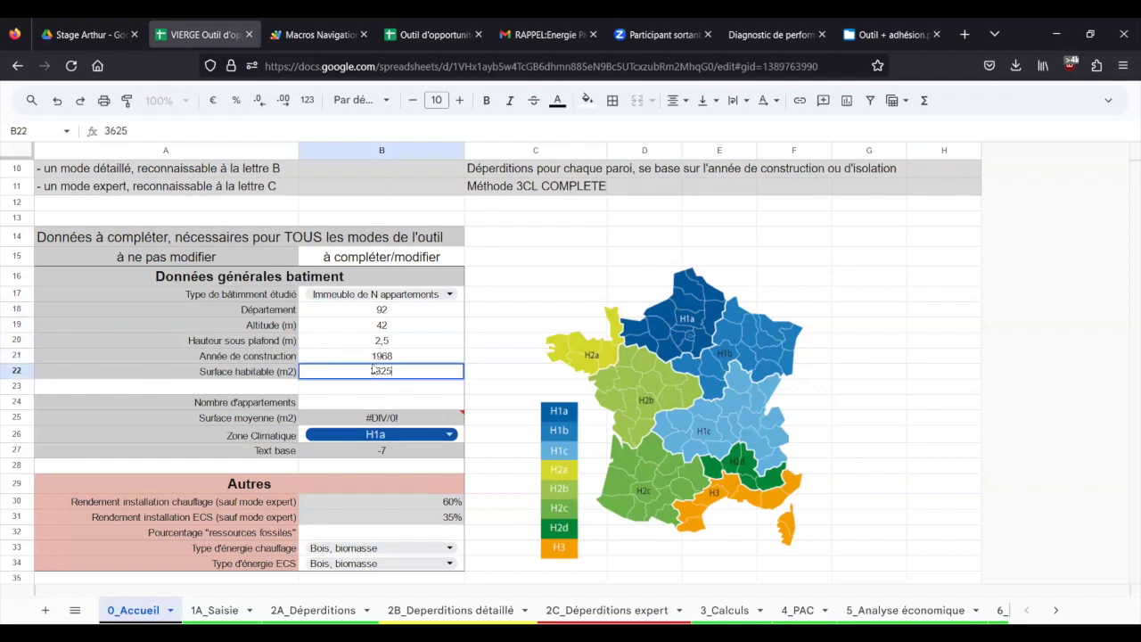
Step: Set the number of apartments to 68 and choose H1a as the climate zone
click(382, 406)
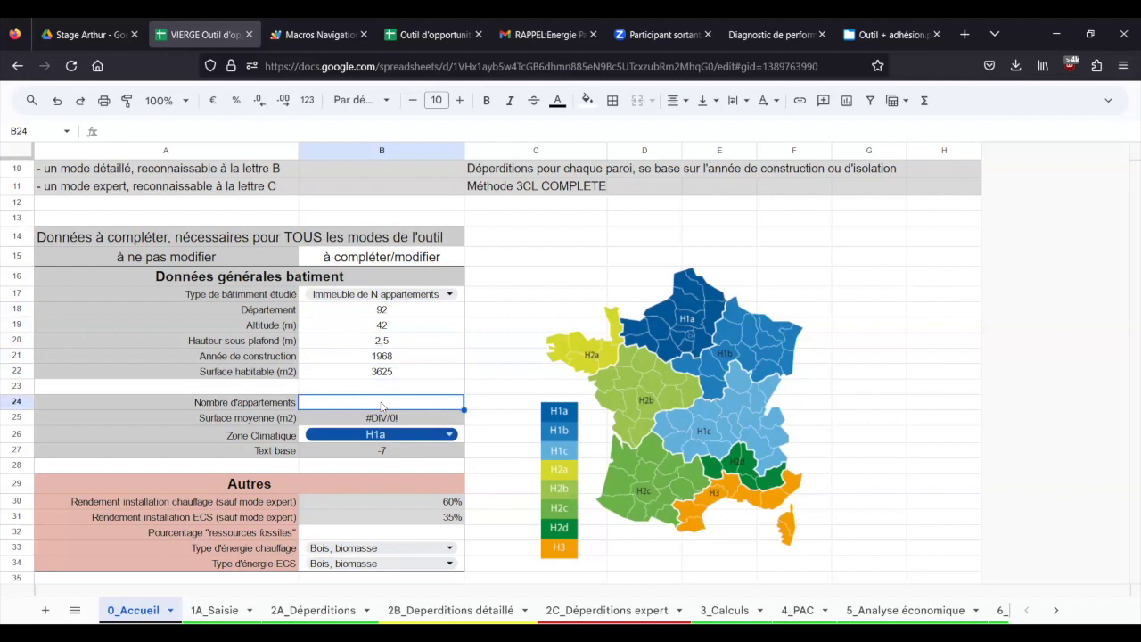
text(68)
key(Return)
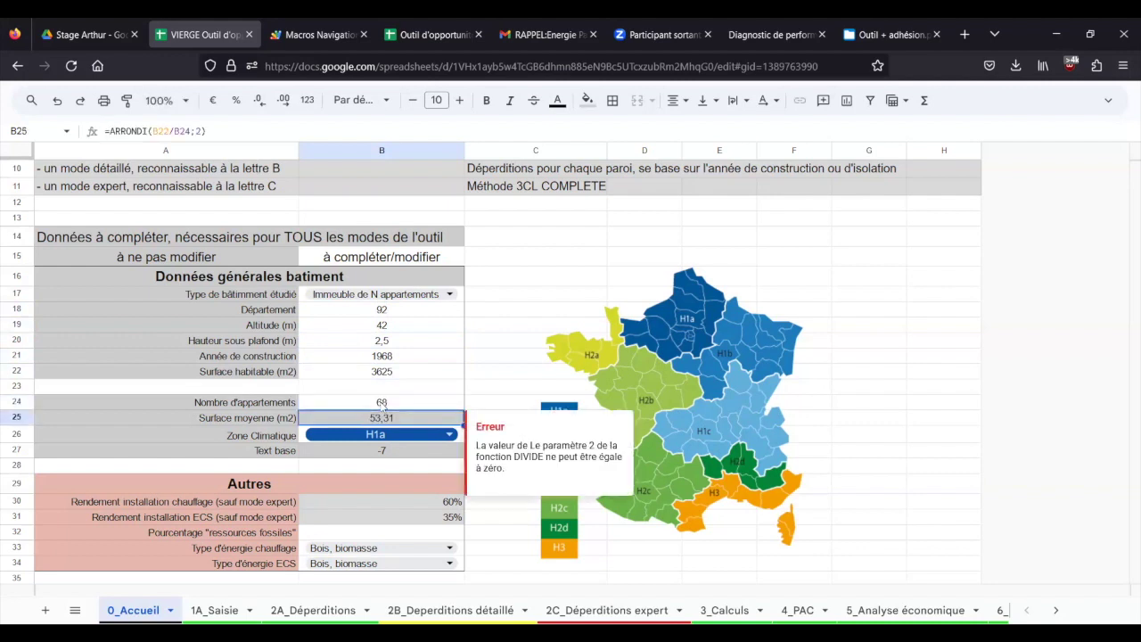
click(381, 434)
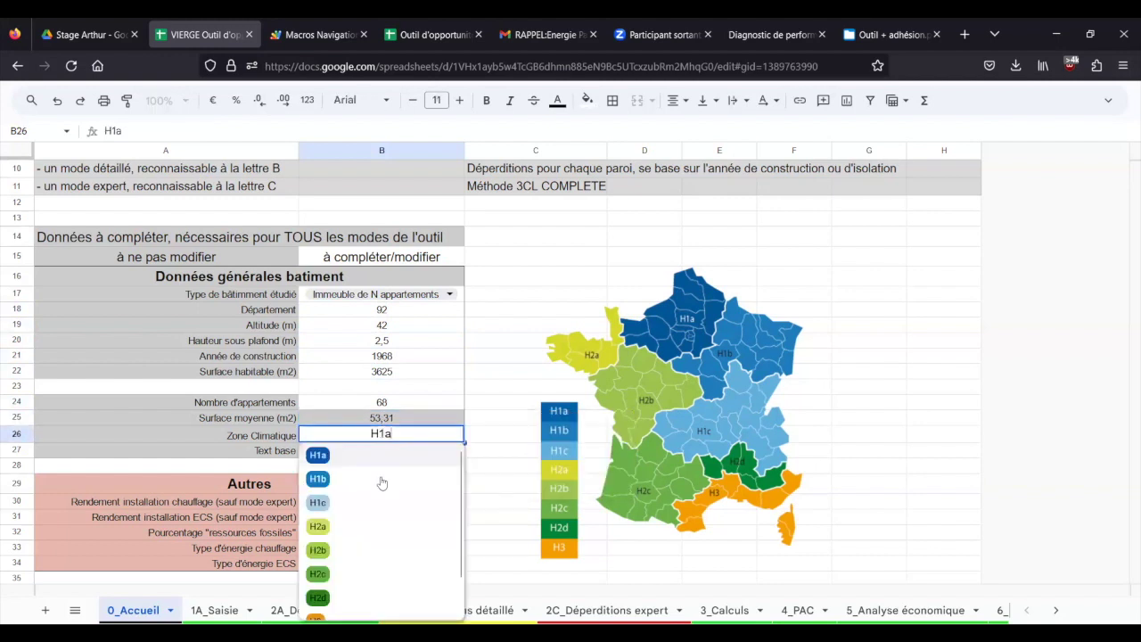
key(Down)
key(Down)
key(Down)
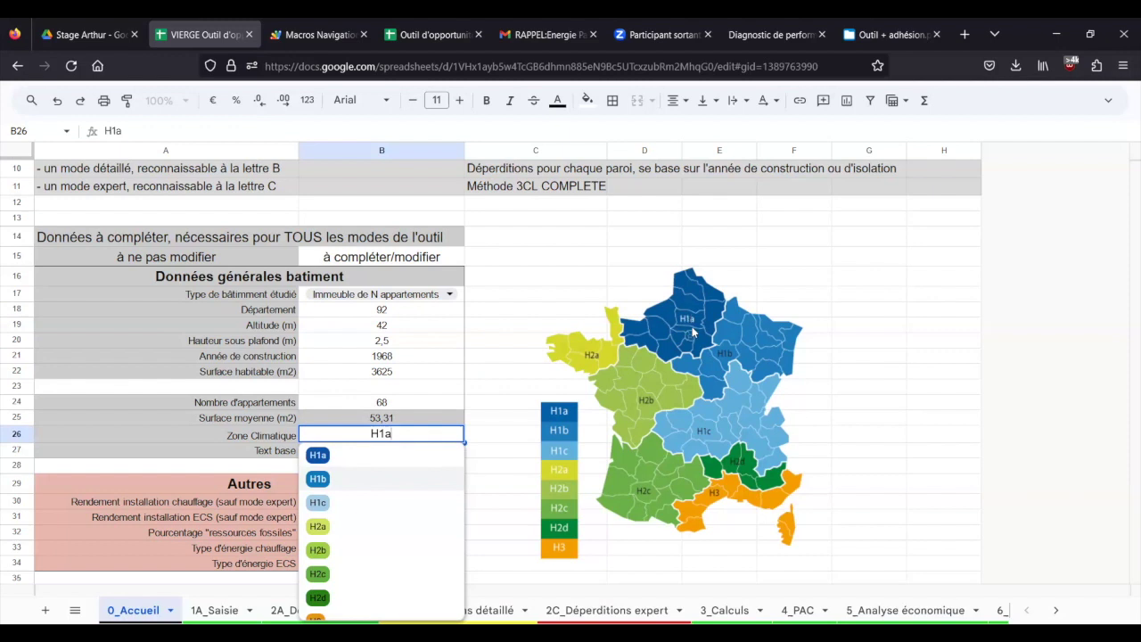
click(330, 461)
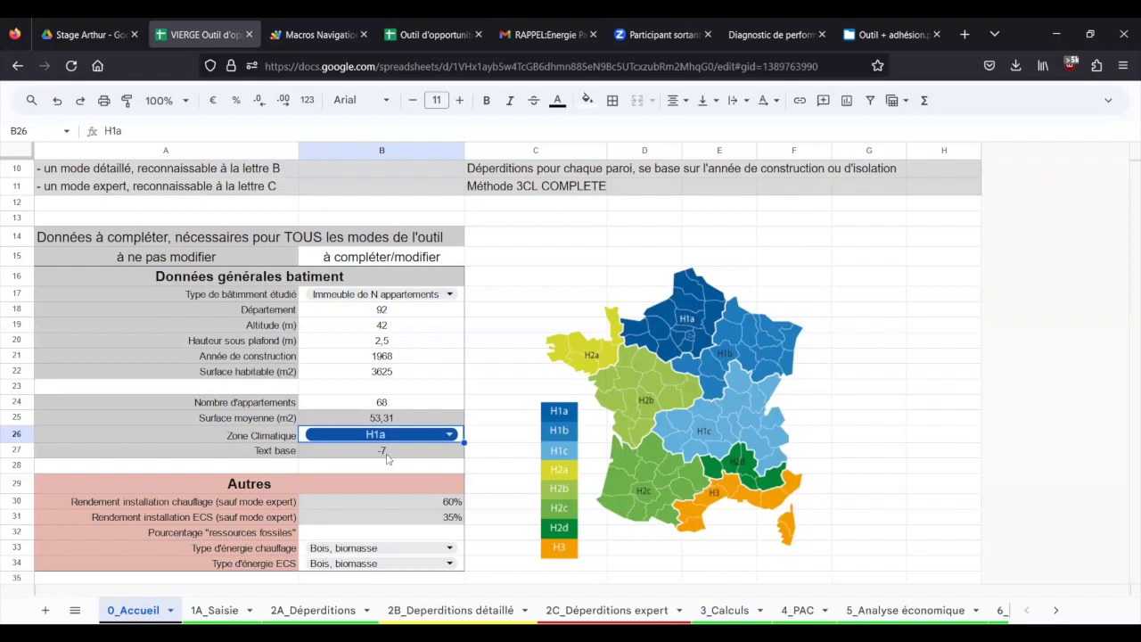
Step: Set the fossil resources percentage to 100 and choose Gaz naturel for both the heating and ECS energy types
click(402, 538)
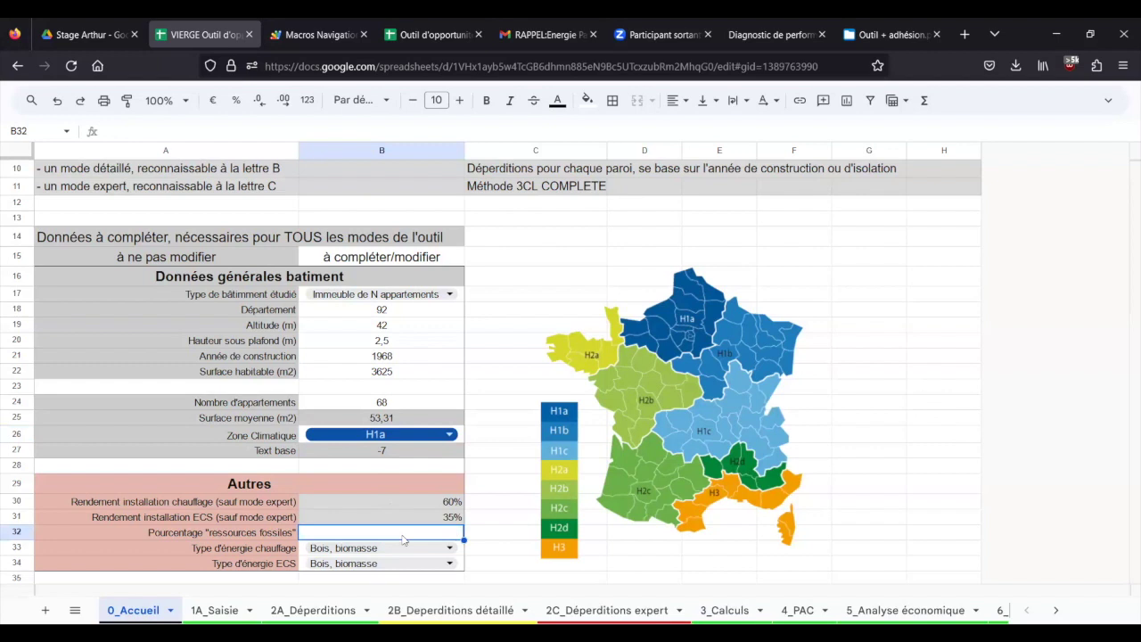
text(100)
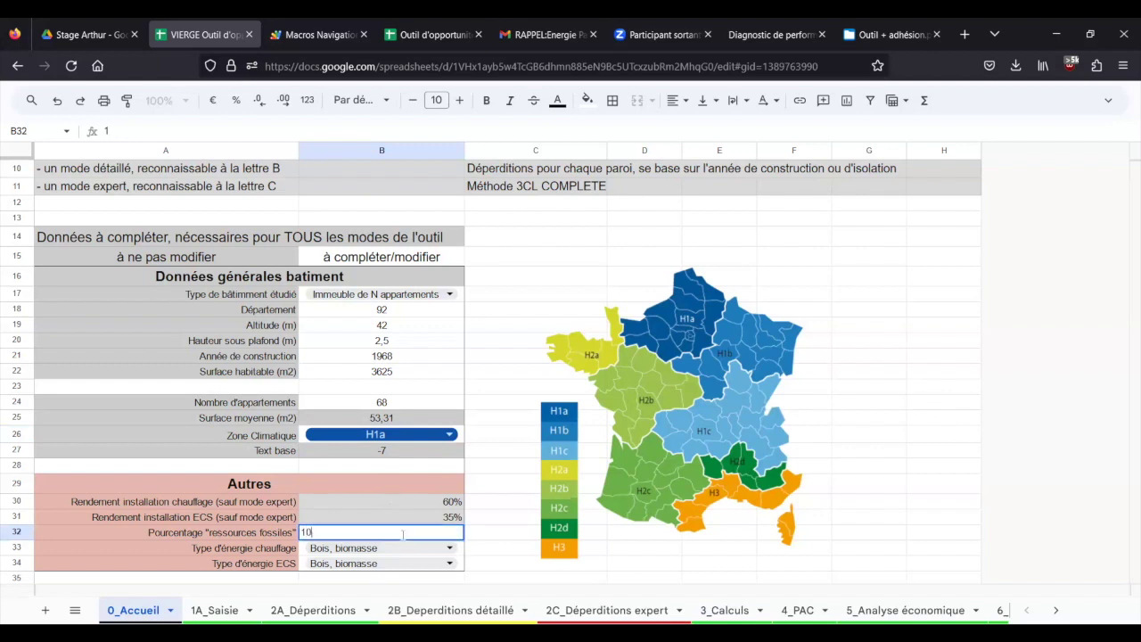
key(Return)
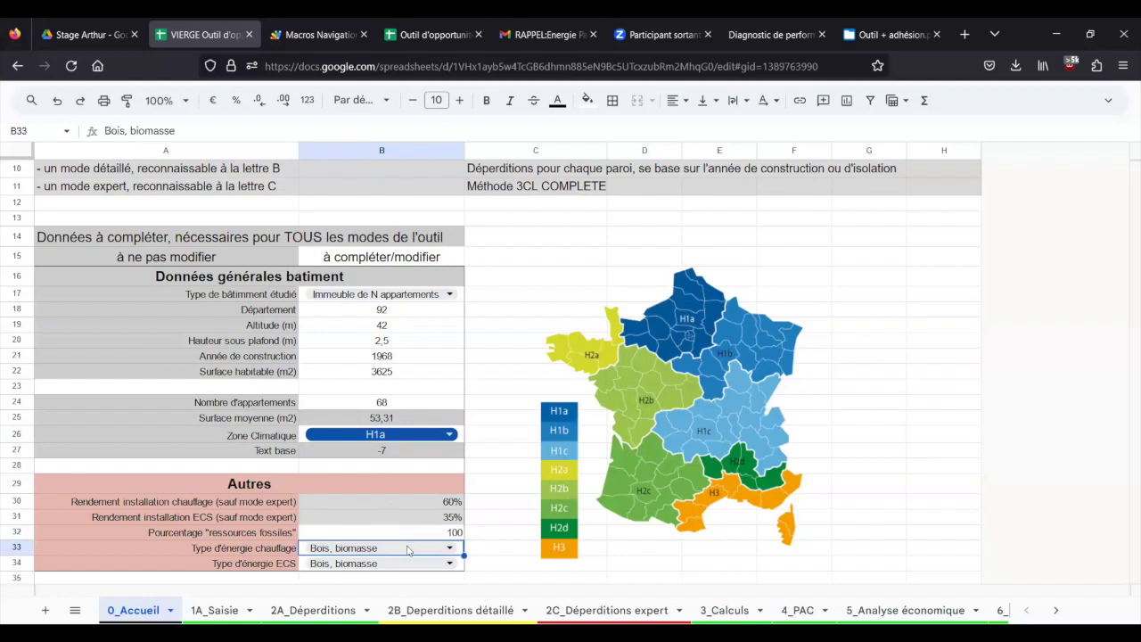
double_click(403, 544)
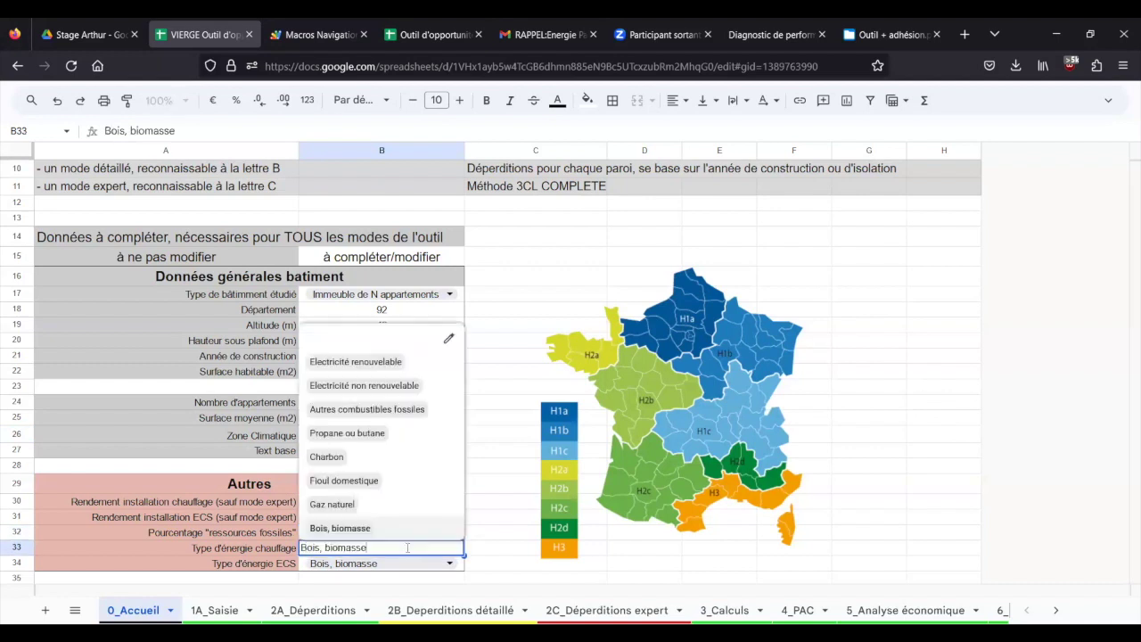
click(374, 504)
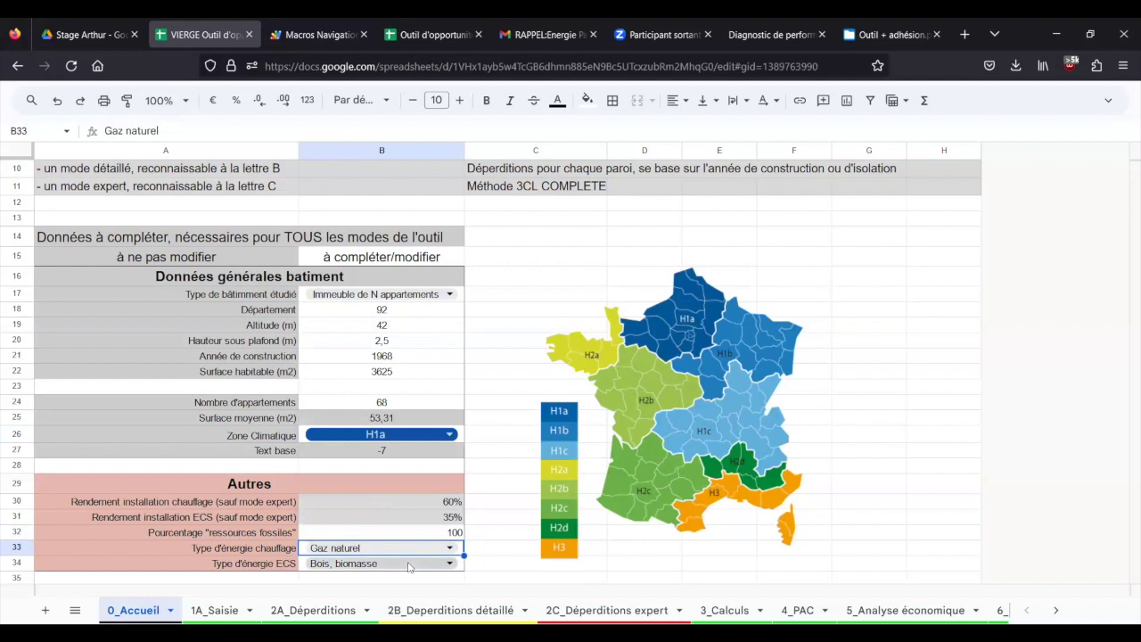
double_click(408, 562)
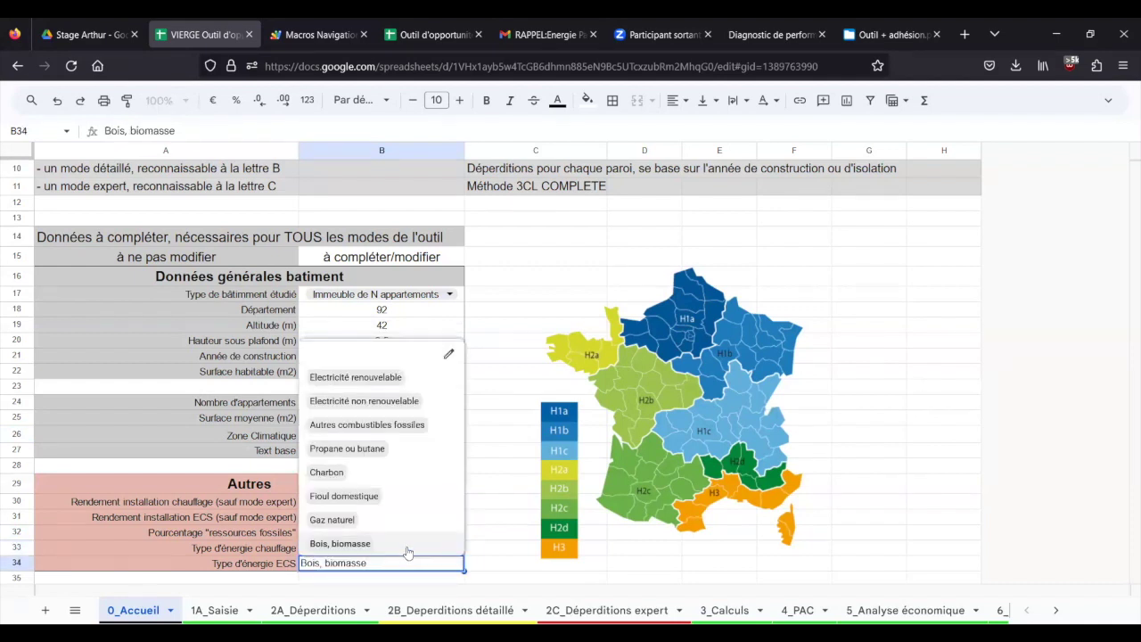
click(377, 521)
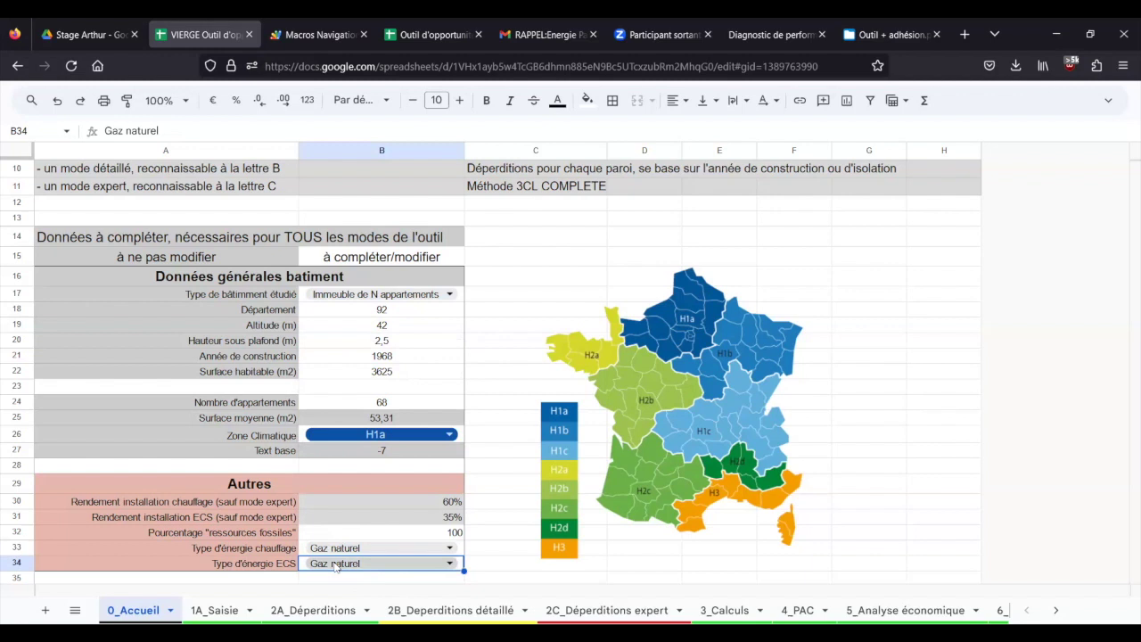
Step: Open the data entry sheet for the "Par défaut" mode of use
scroll(491, 456, down, 1)
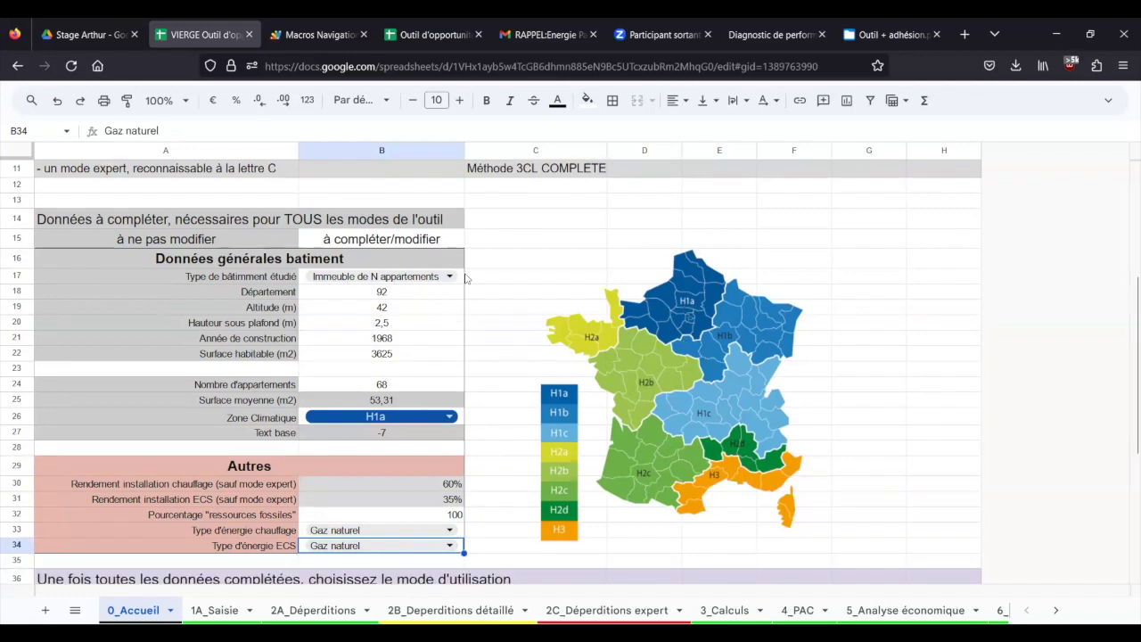
scroll(464, 279, down, 4)
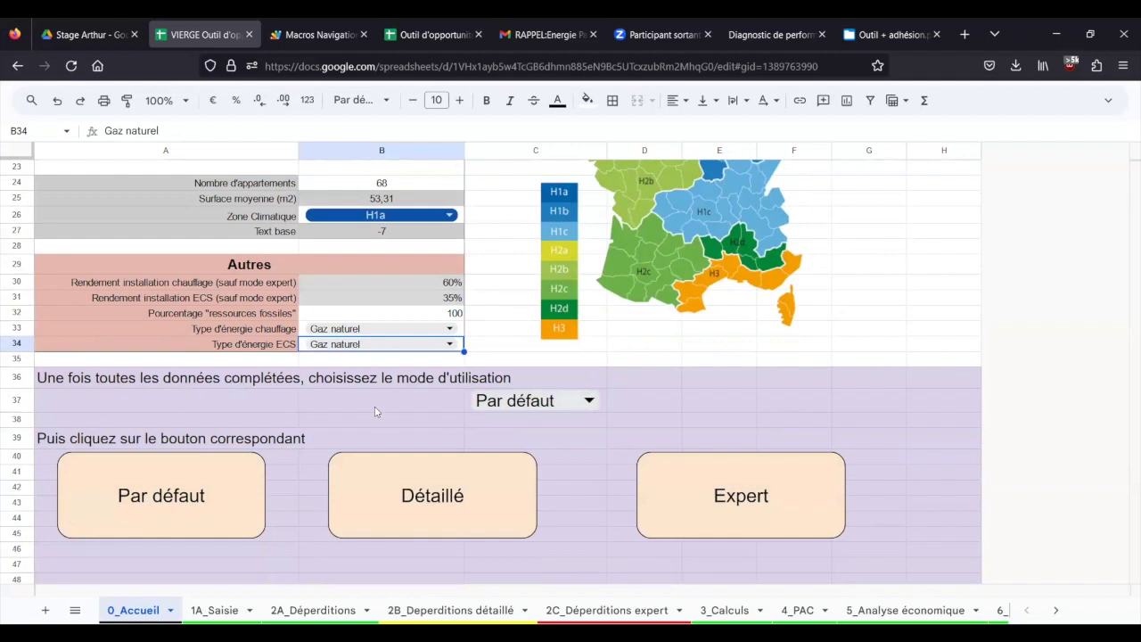
click(214, 488)
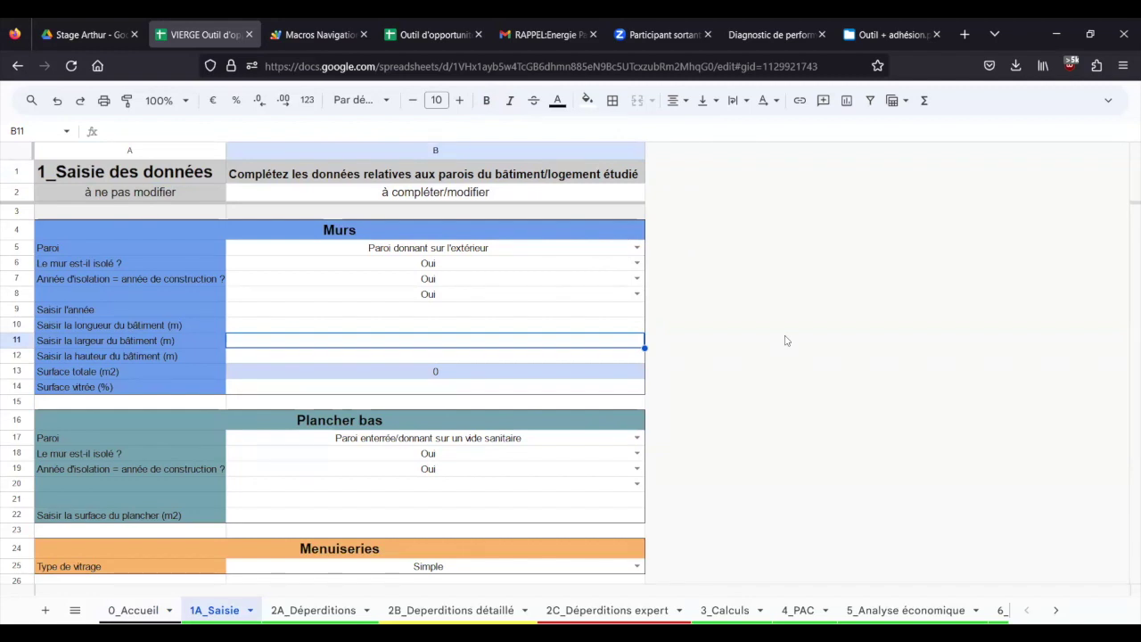
Step: In the Murs section, choose "Paroi donnant sur l'extérieur", and Oui for both wall insulation and insulation year equal to construction year
click(636, 248)
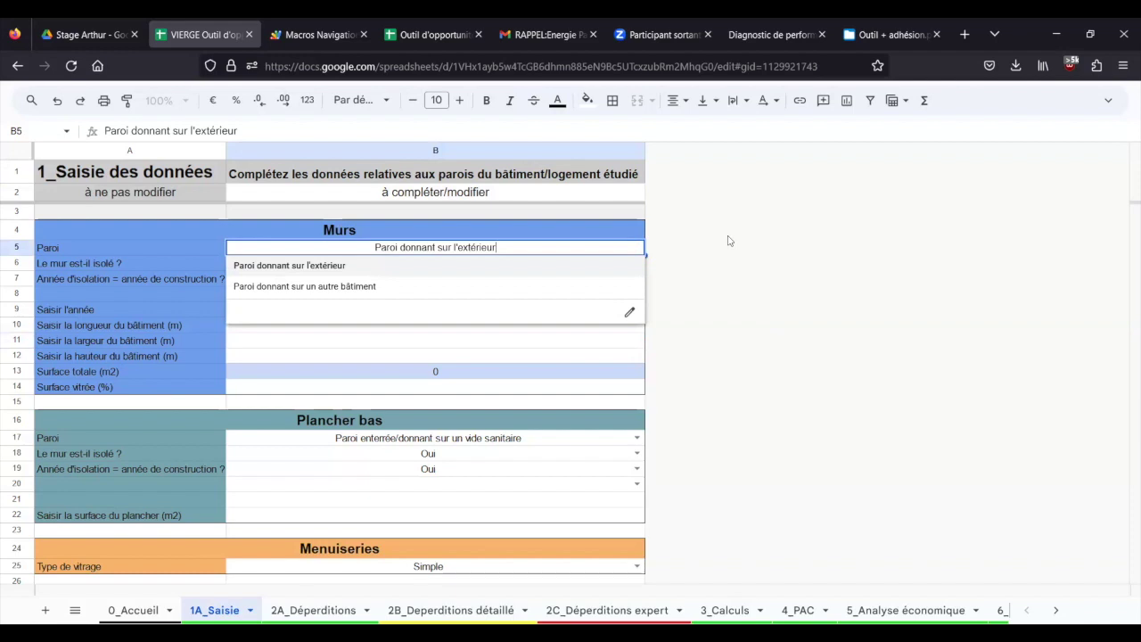
click(563, 271)
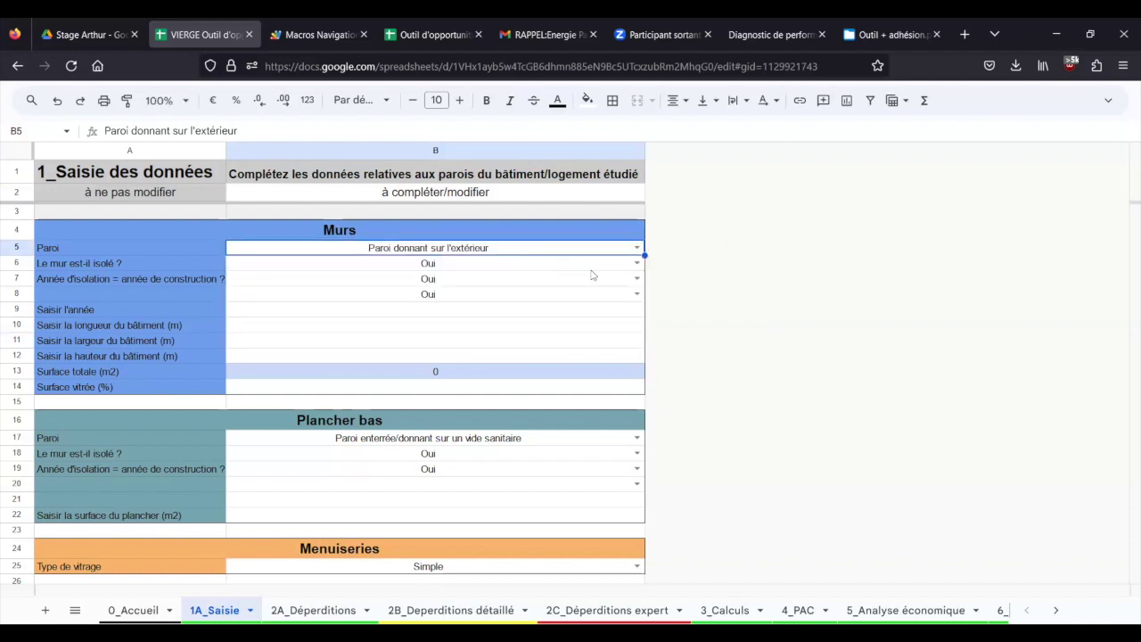
click(636, 263)
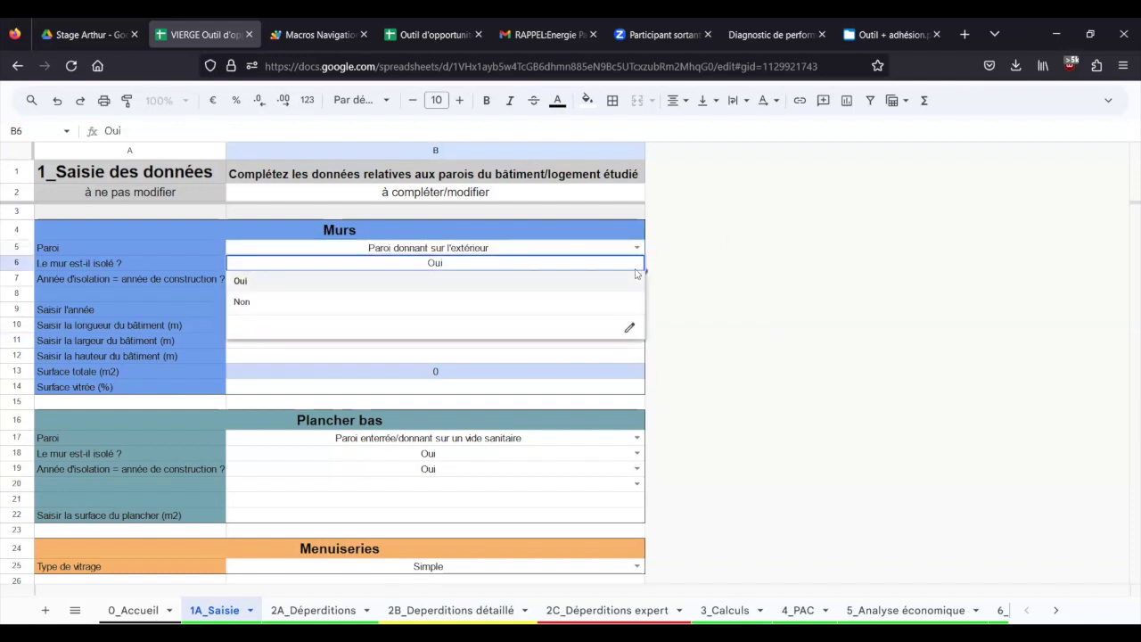
click(529, 286)
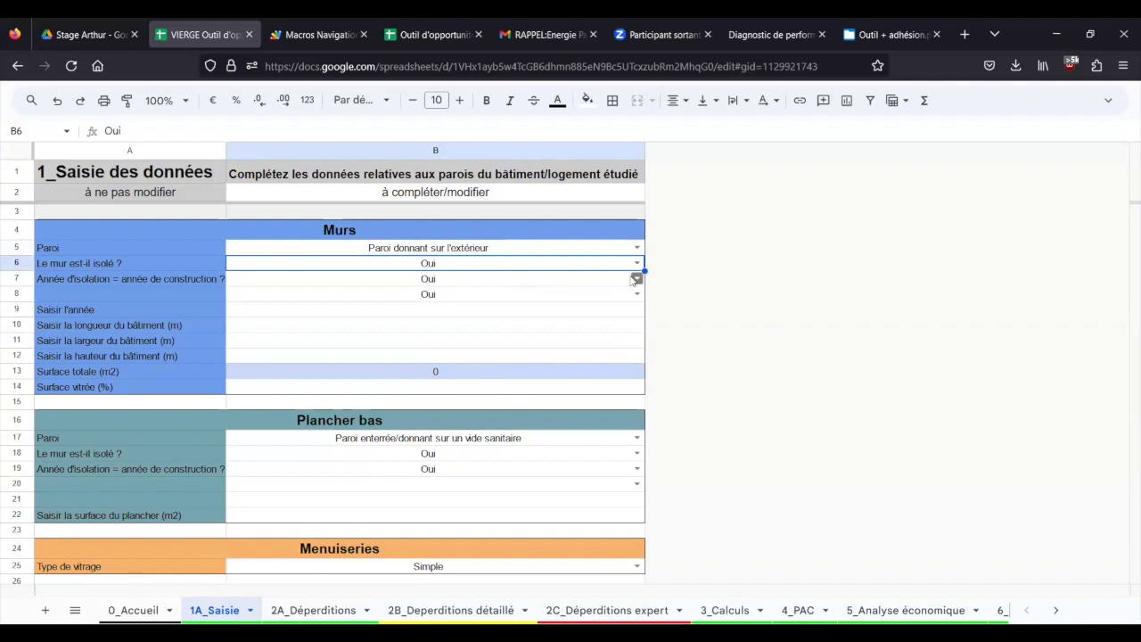
click(636, 279)
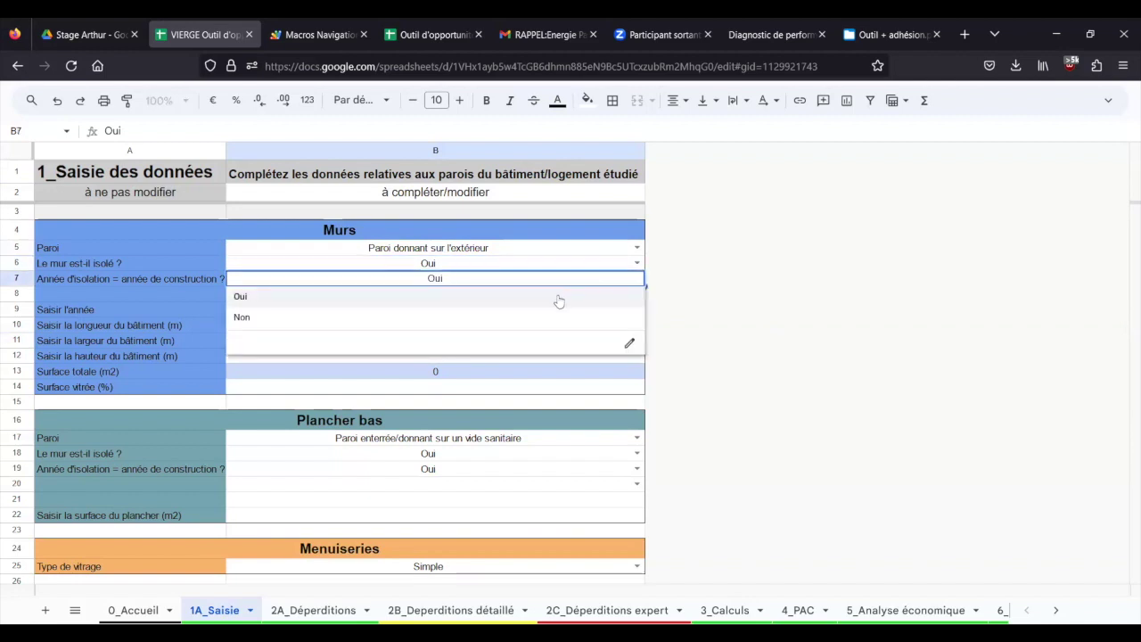
click(558, 298)
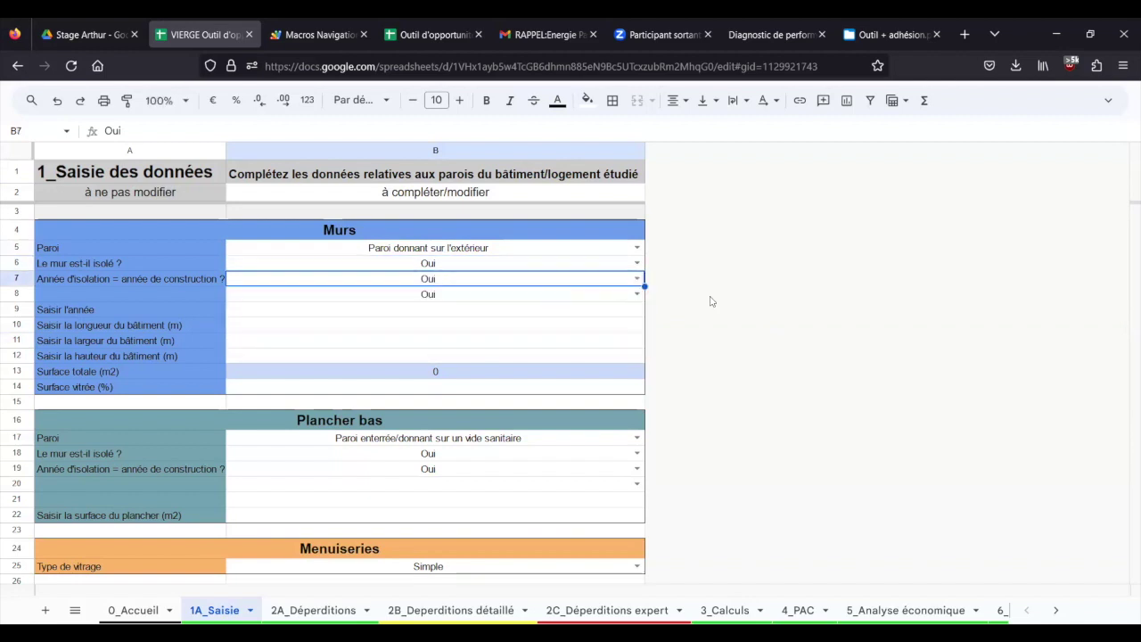
Step: In the Murs section, enter a building length of 78 m, a width of 14 m and a height of 15 m
click(479, 328)
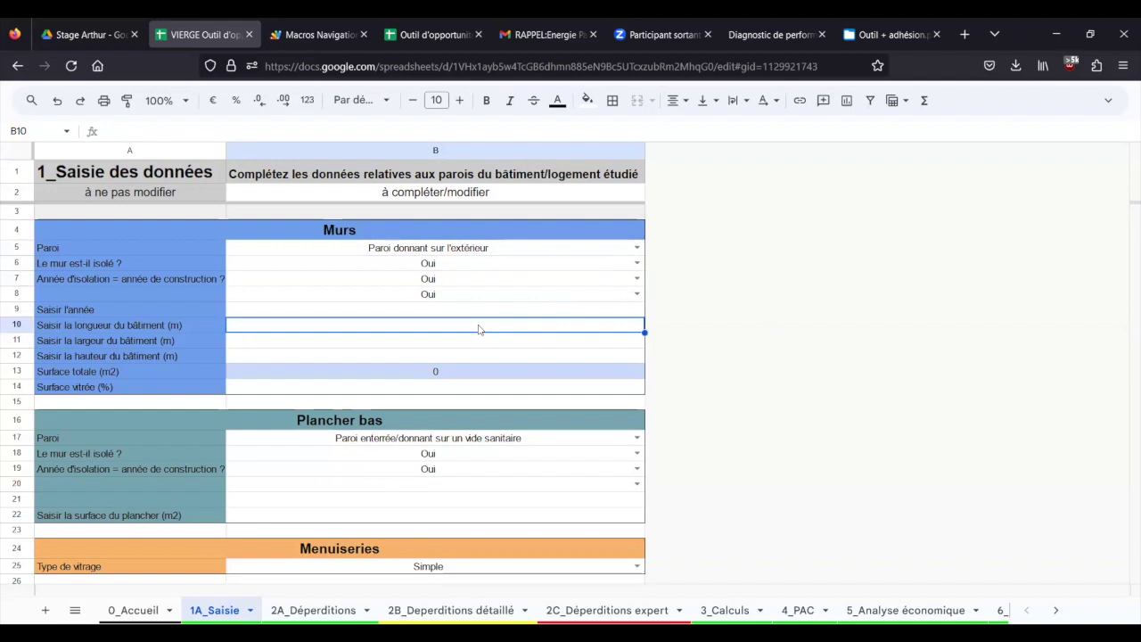
text(78)
click(470, 343)
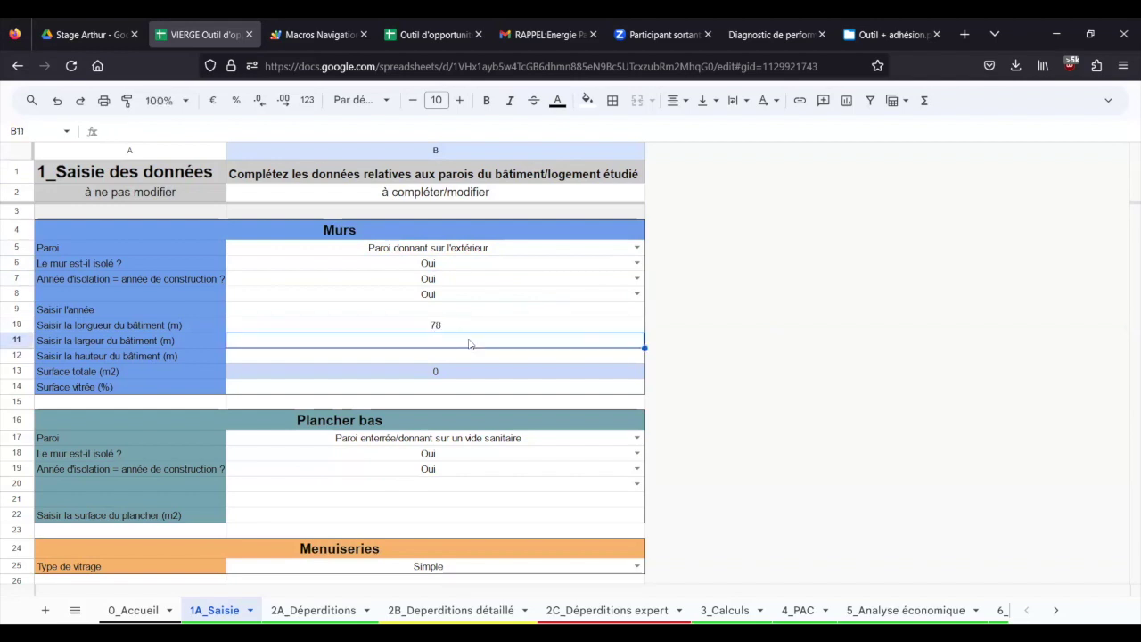
text(14)
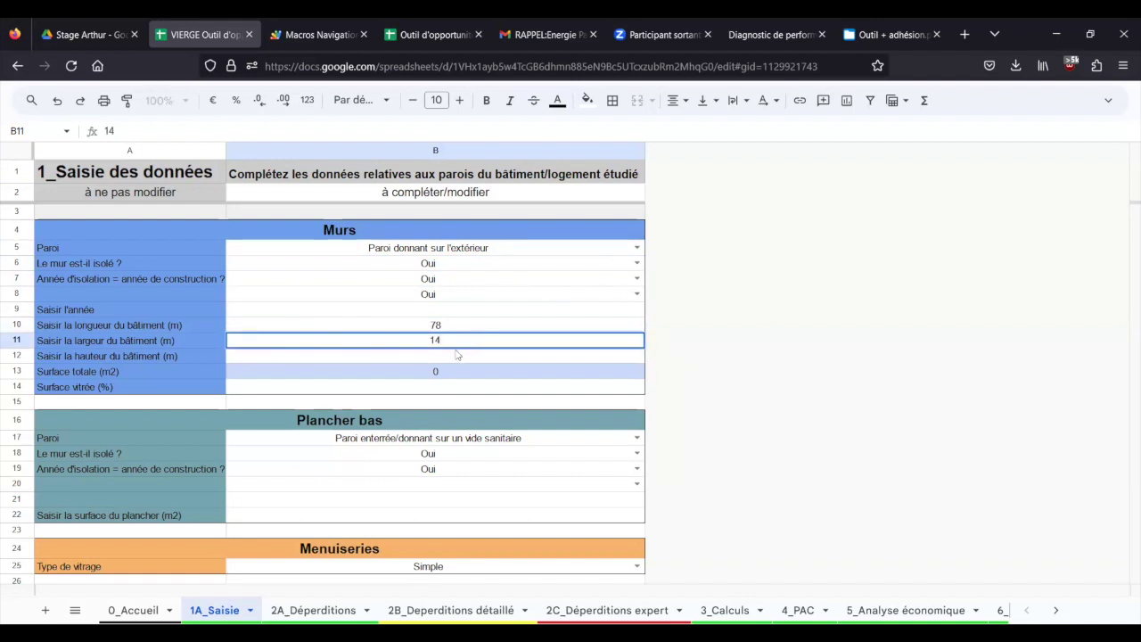
click(450, 357)
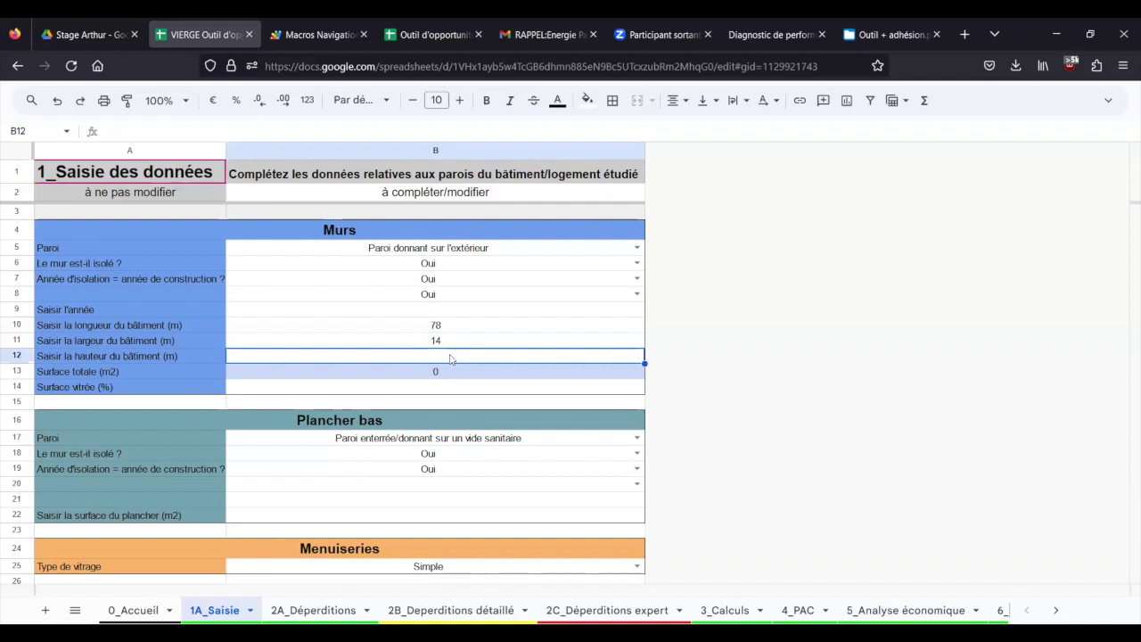
text(15)
key(Return)
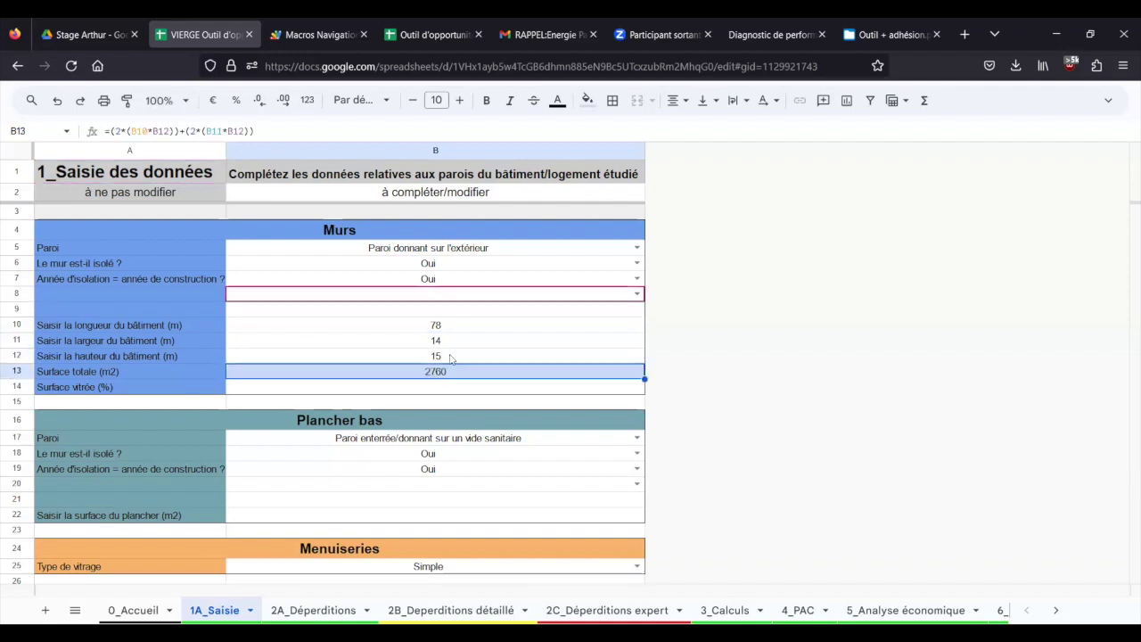
Step: Set the glazed surface percentage (Surface vitrée) of the walls to 20
click(437, 386)
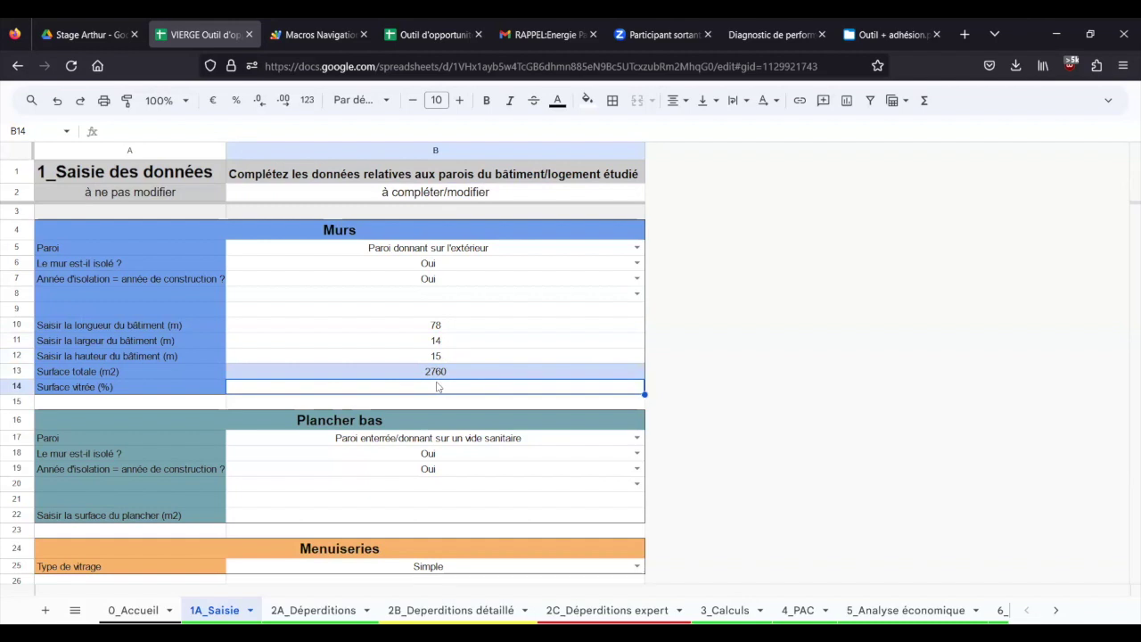
text(20)
key(Return)
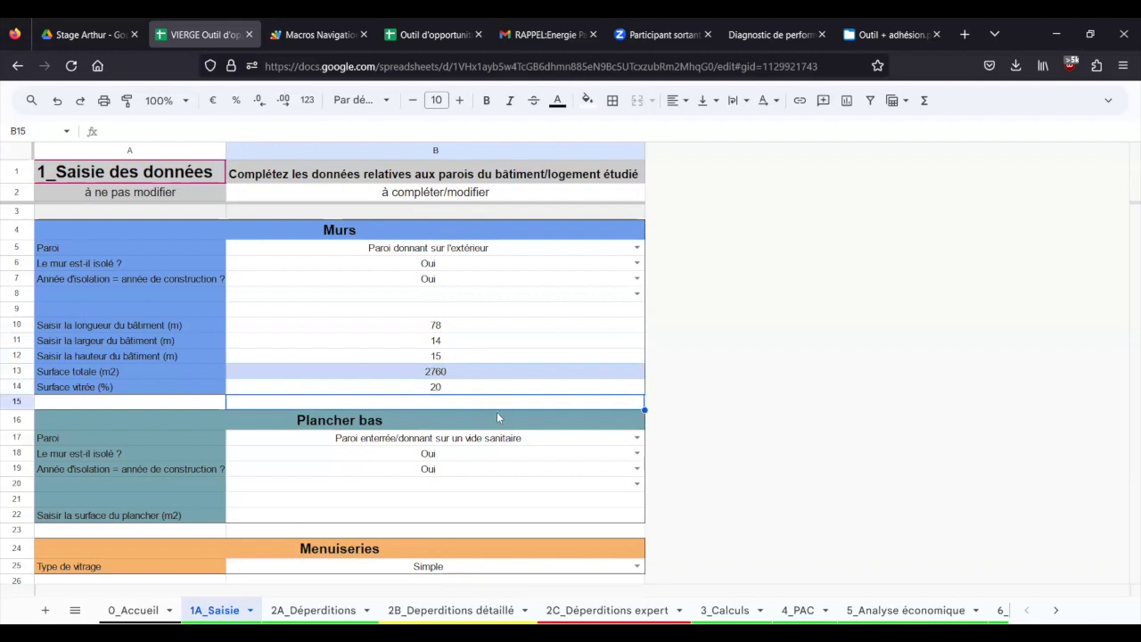
Step: For Plancher bas, choose "Paroi enterrée/donnant sur un vide sanitaire", with Oui for both insulated and insulation year equal to construction year
click(636, 438)
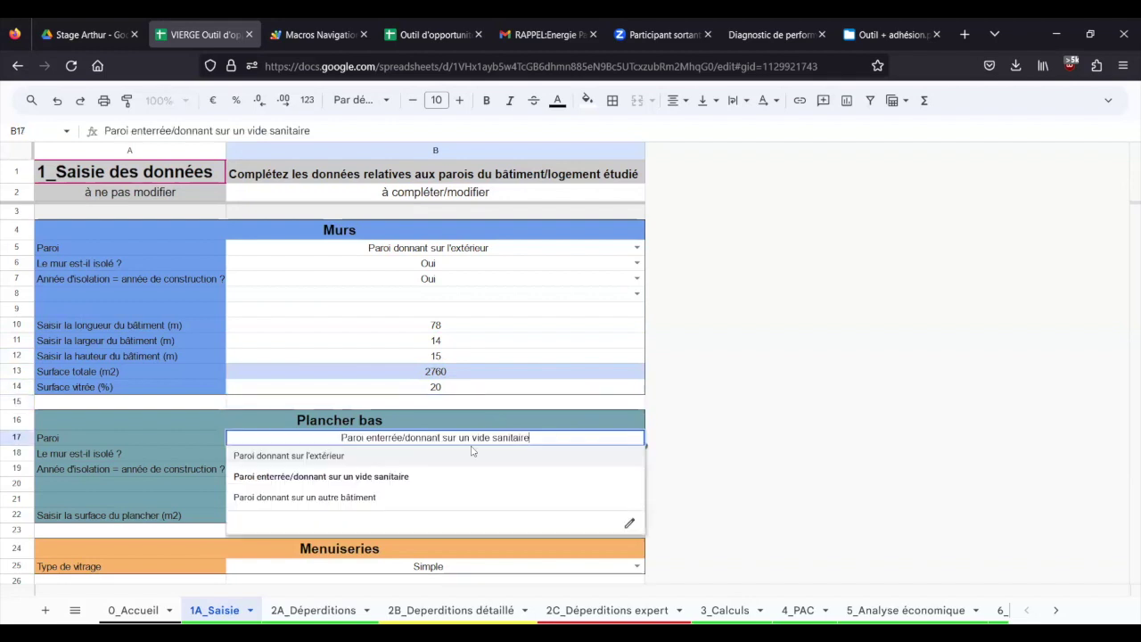
click(404, 481)
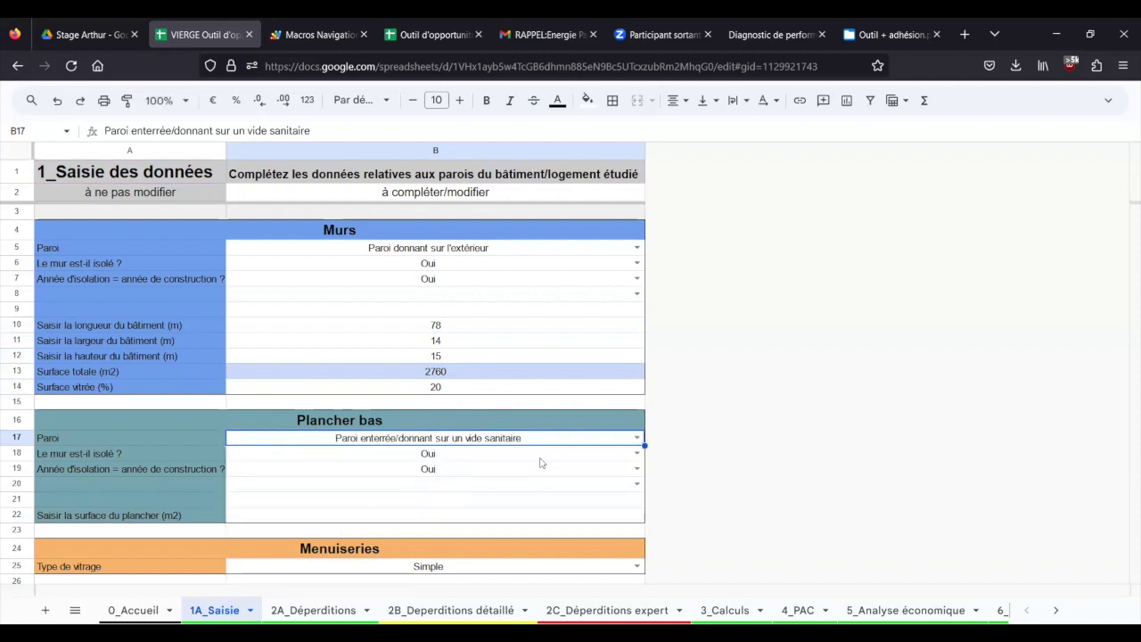
click(636, 456)
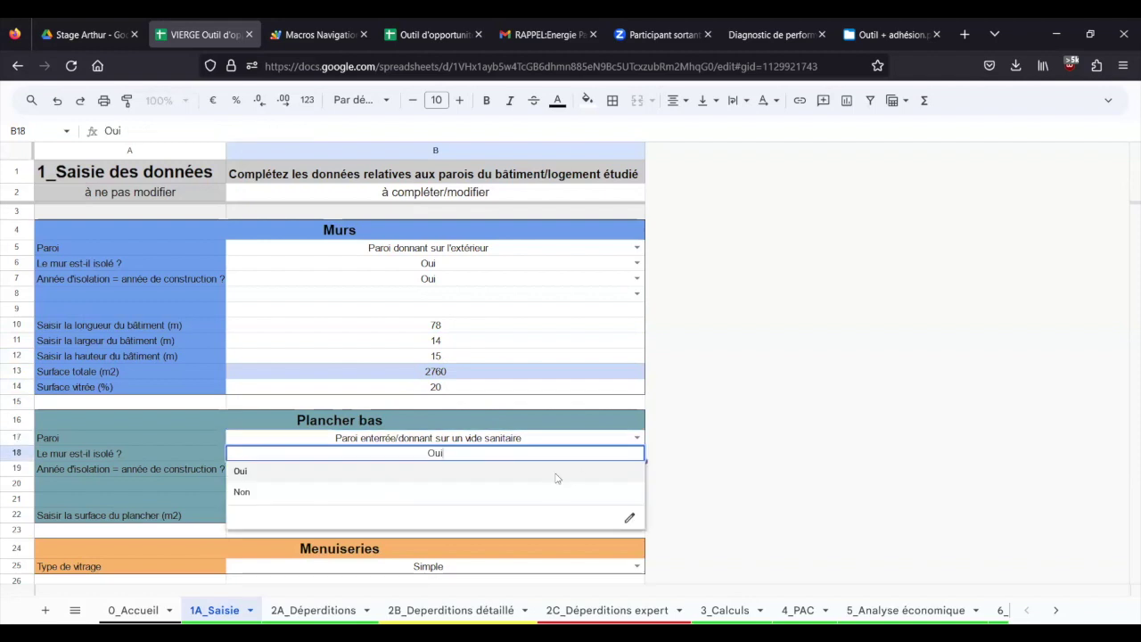
click(556, 478)
click(637, 469)
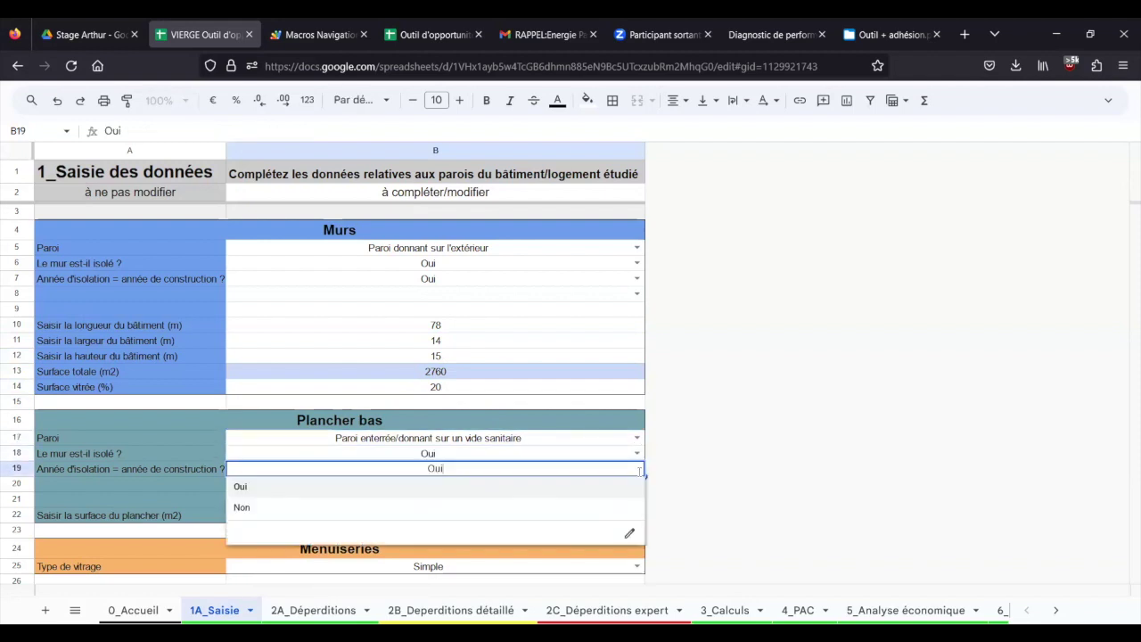
click(486, 492)
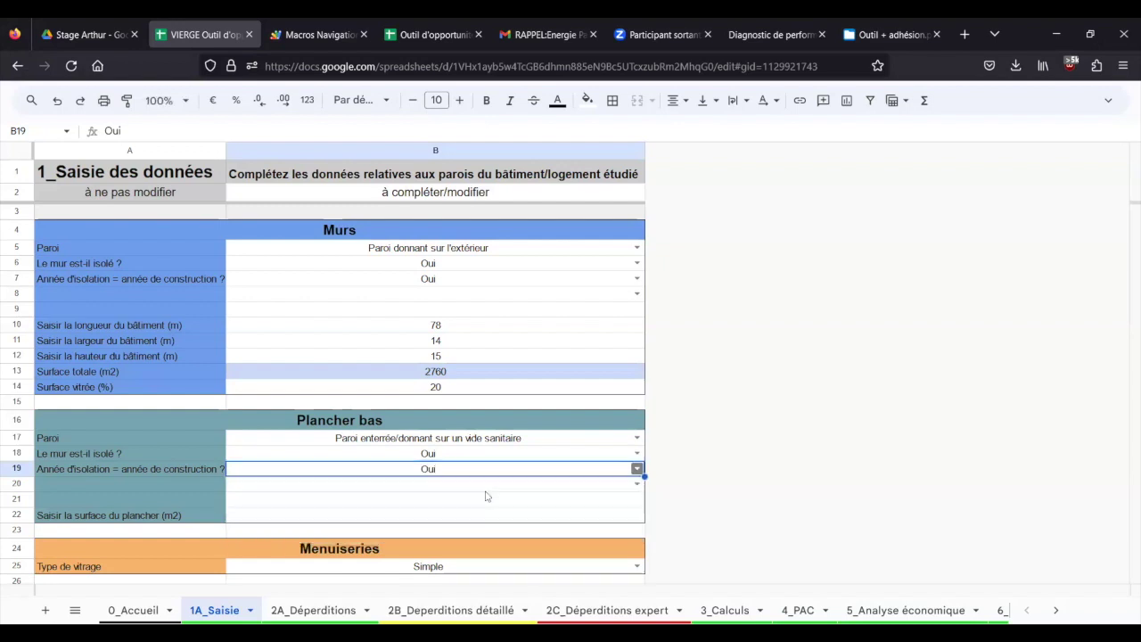
Step: Enter 1092 m2 as the floor surface in the Plancher bas section
click(425, 515)
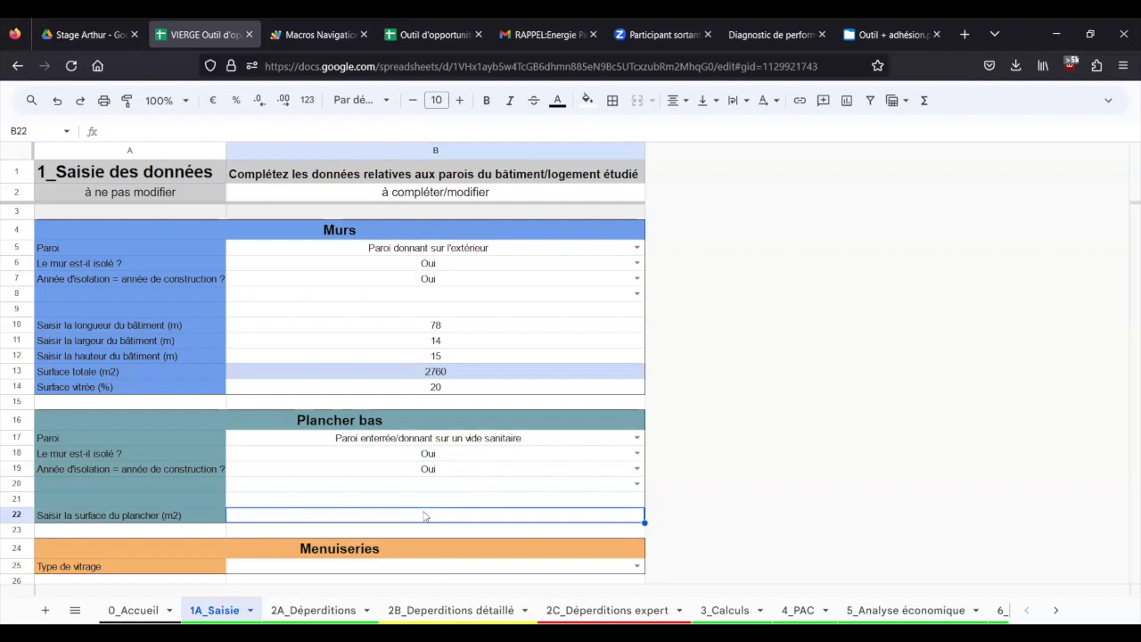
text(1092)
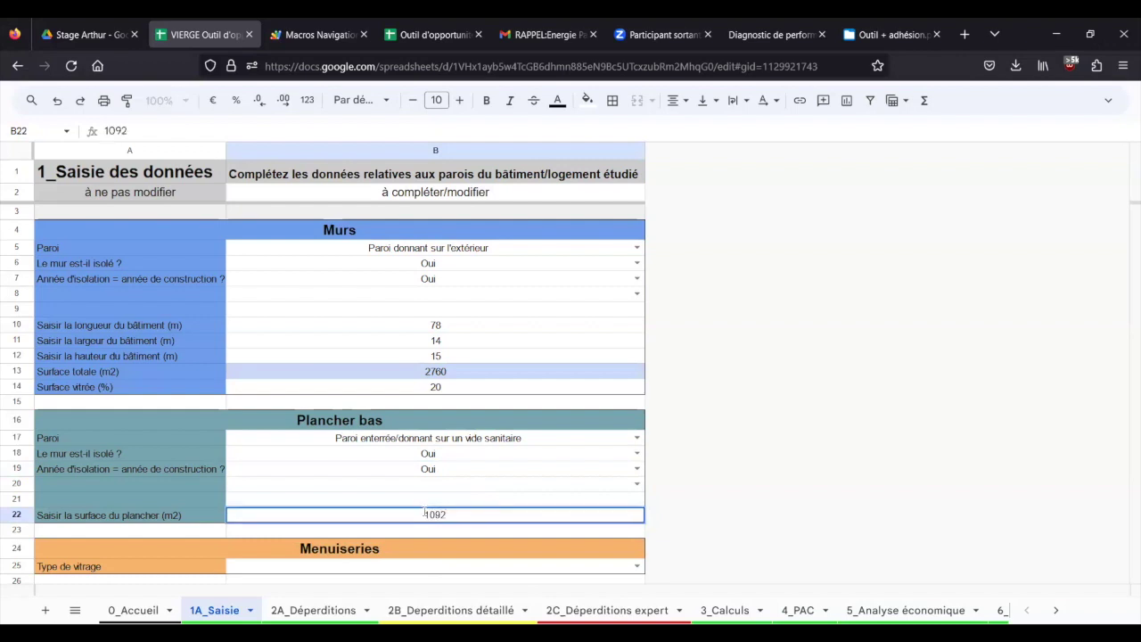
key(Return)
Step: Choose Double as the glazing type in the Menuiseries section
scroll(779, 349, down, 1)
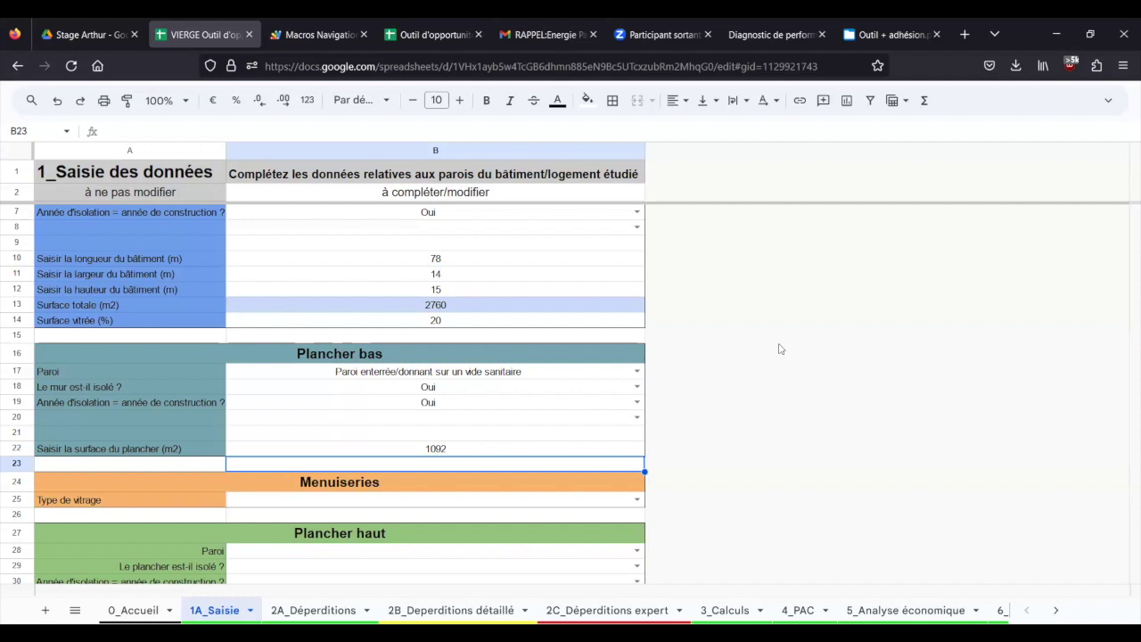
scroll(652, 346, down, 3)
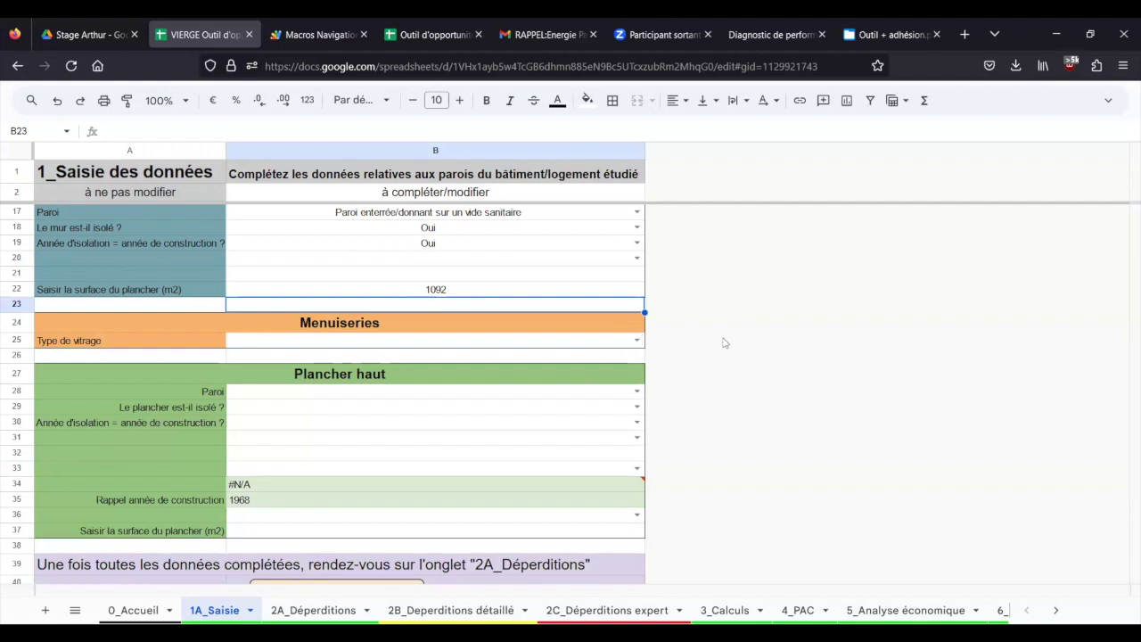
click(637, 339)
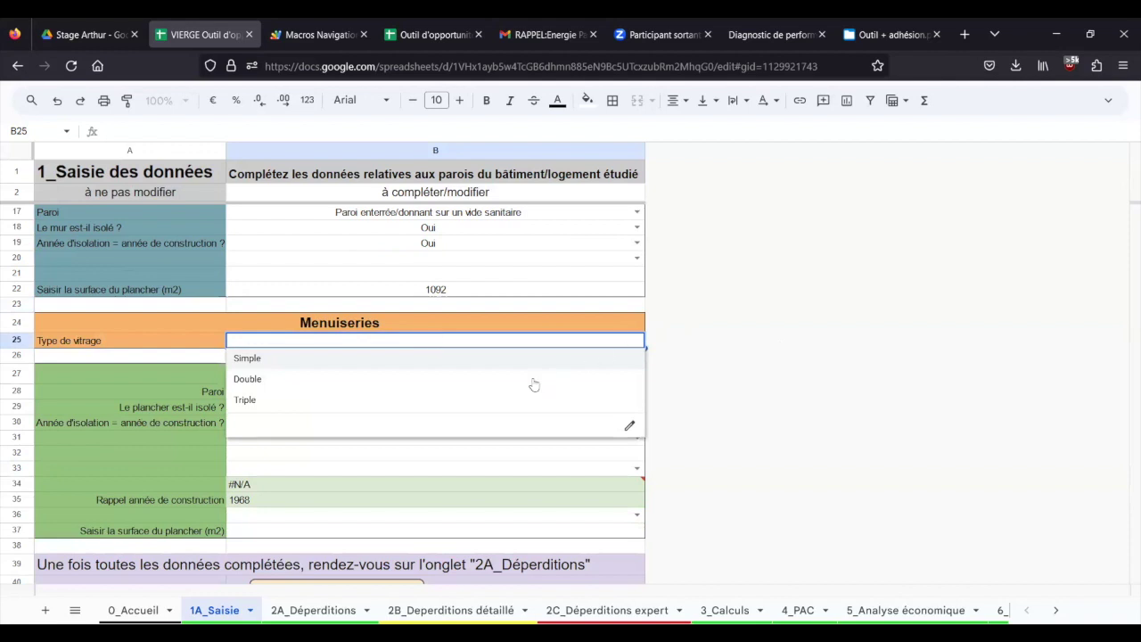
click(483, 380)
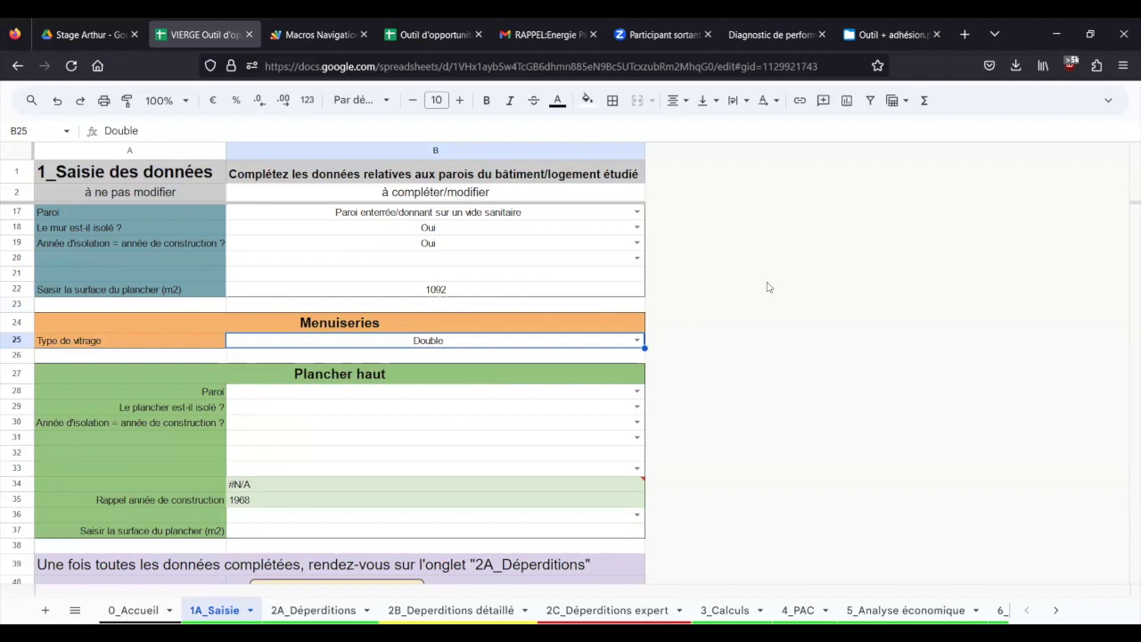
Step: For Plancher haut, choose "Paroi donnant sur l'extérieur", Oui for insulated and Non for insulation year equal to construction year
scroll(768, 287, down, 2)
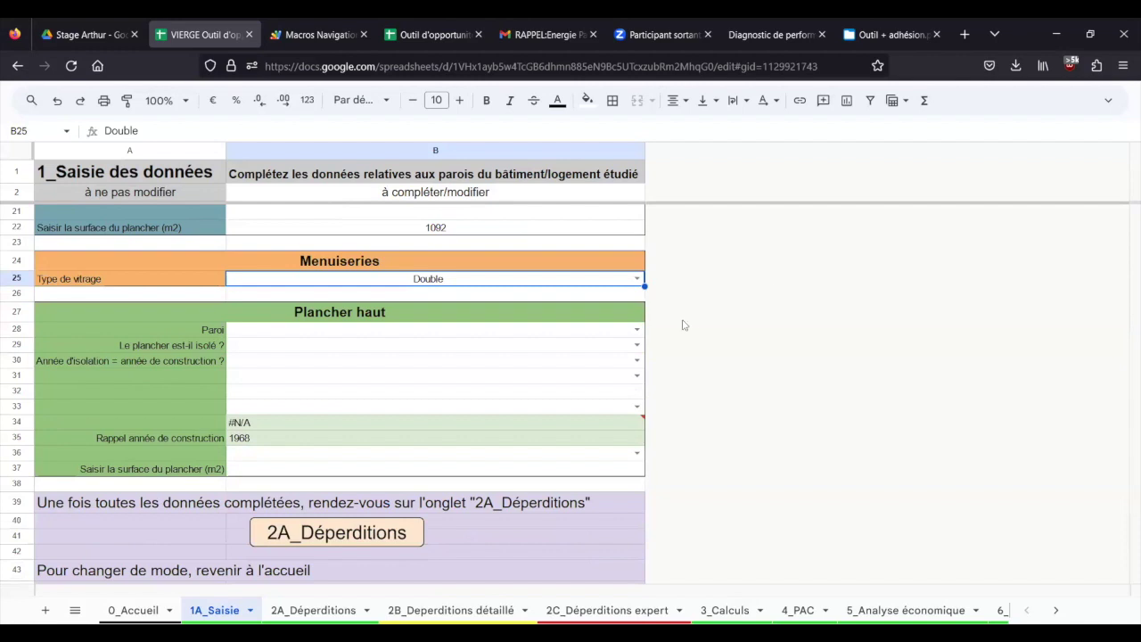
click(636, 330)
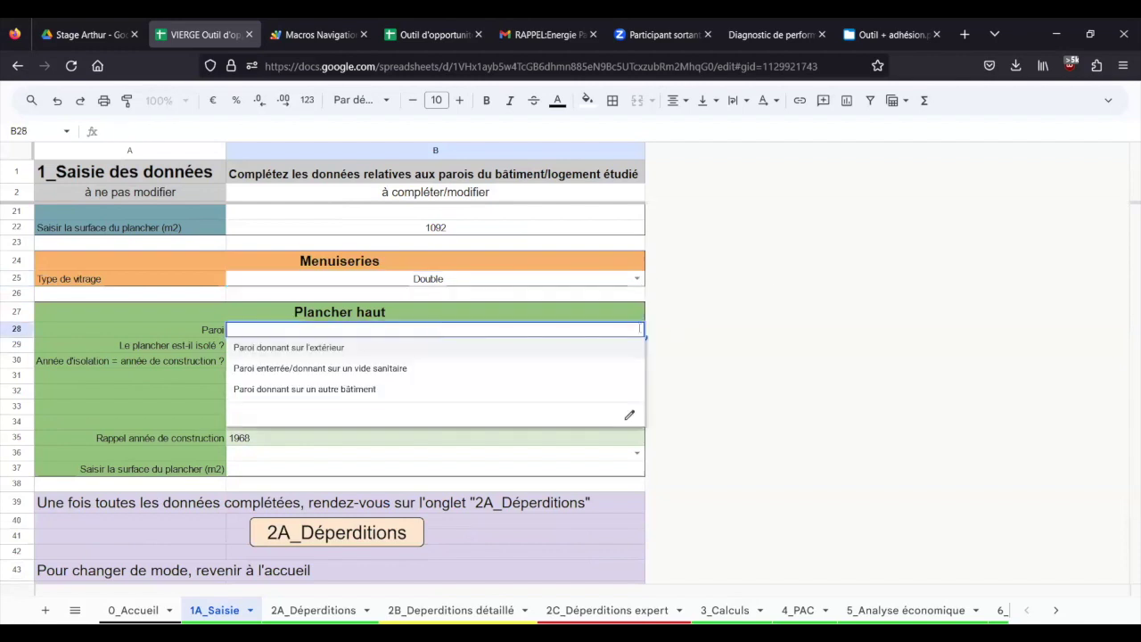
click(439, 347)
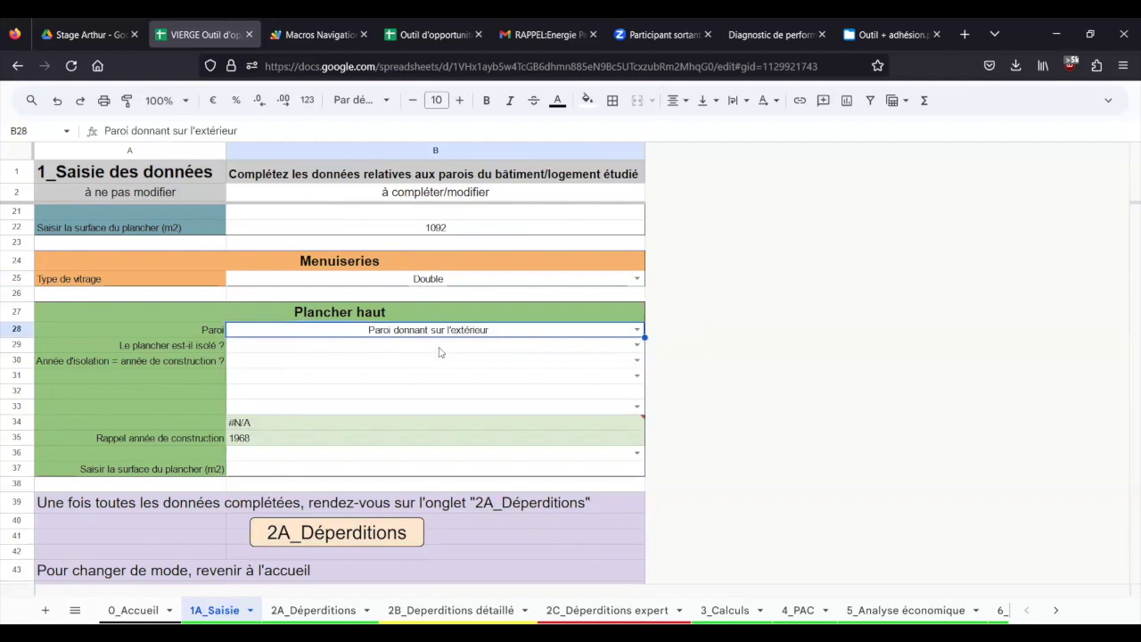
click(637, 345)
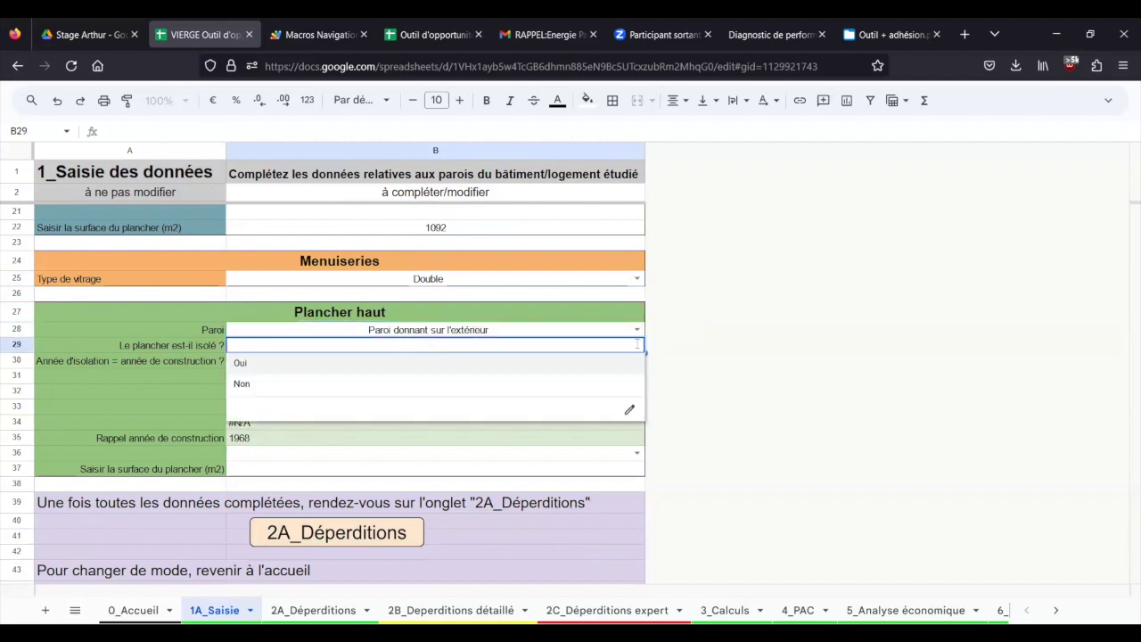
click(542, 369)
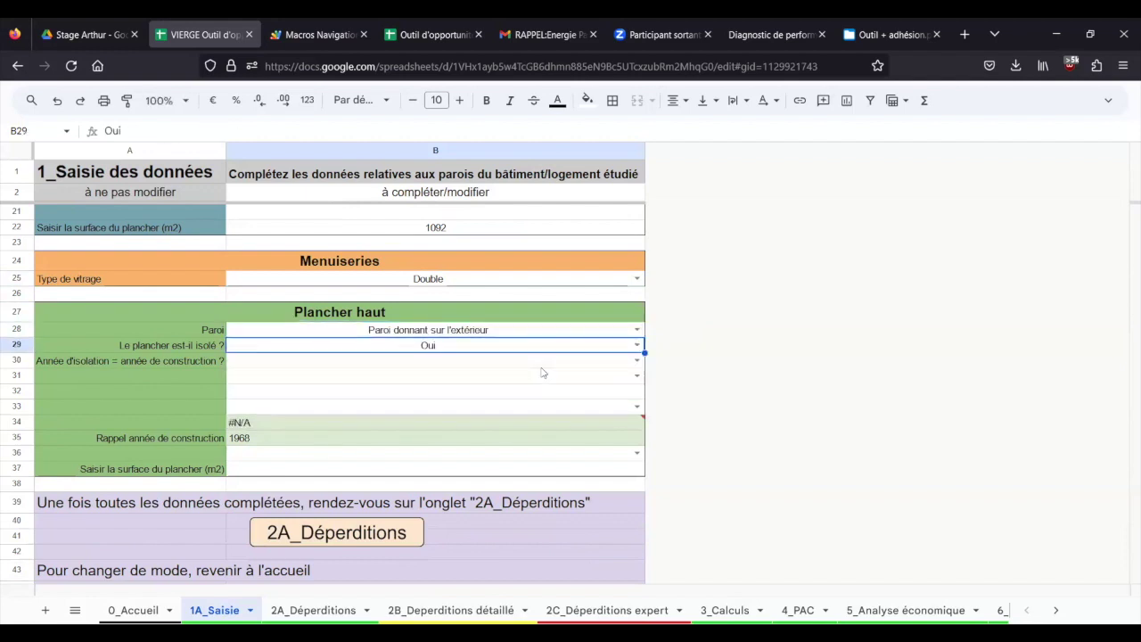
click(636, 361)
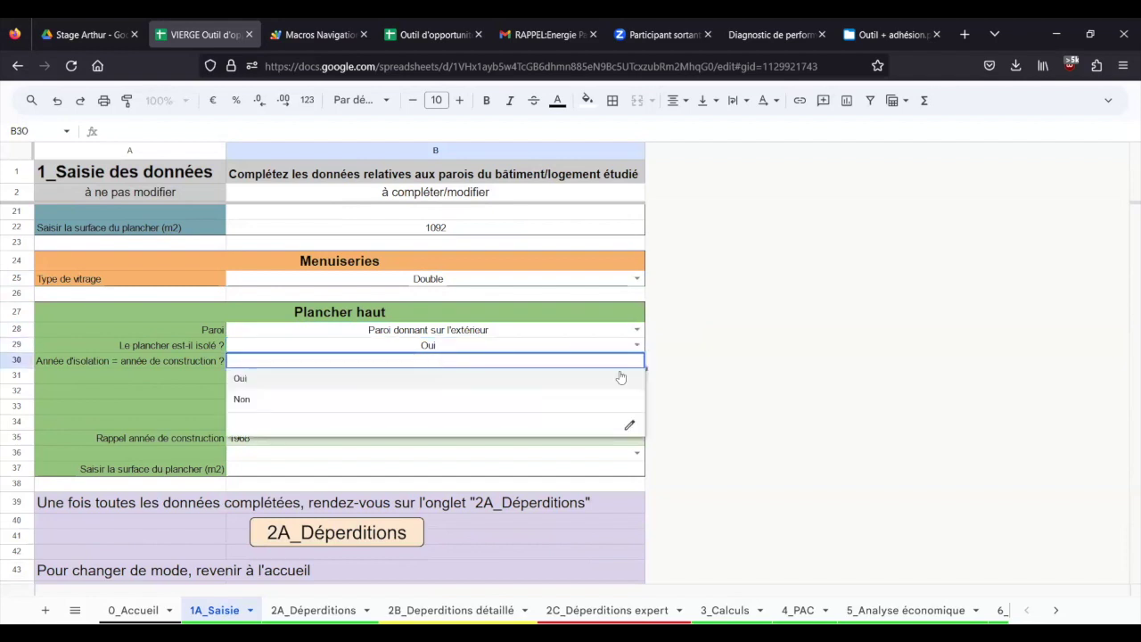
click(504, 408)
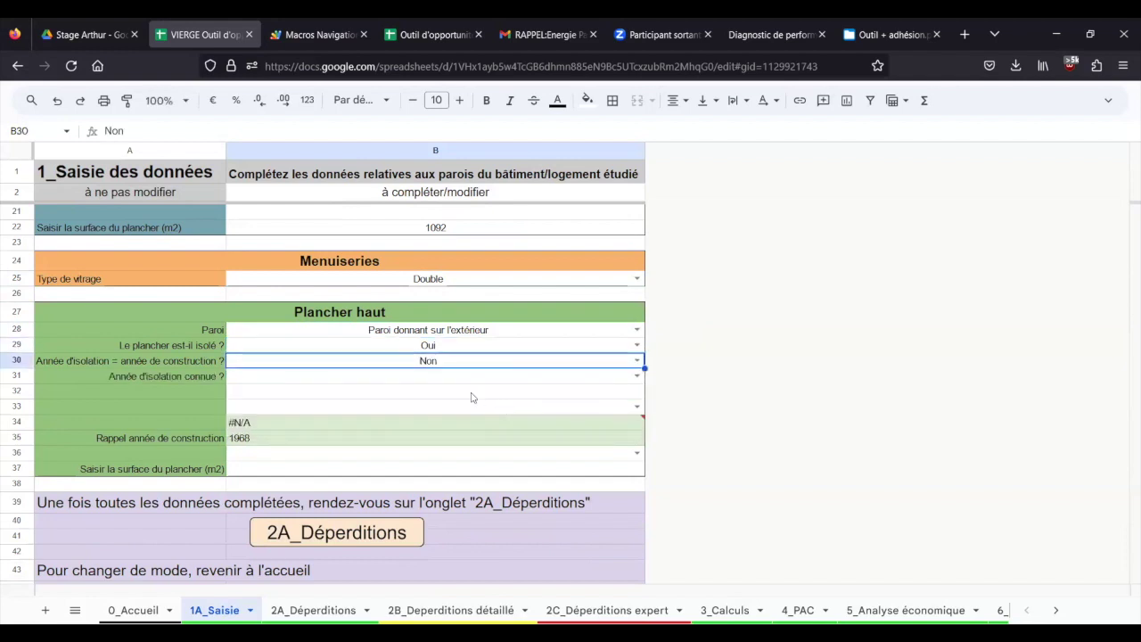
Step: Mark the Plancher haut insulation year as known with Oui and enter 2012 as the year
click(470, 378)
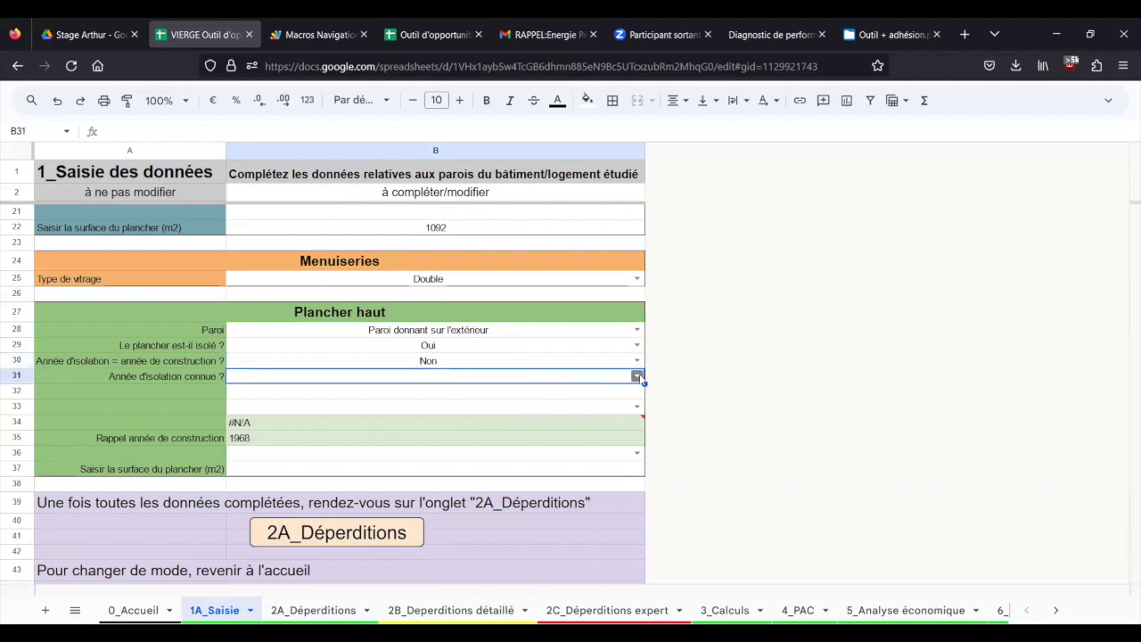
click(637, 375)
click(575, 395)
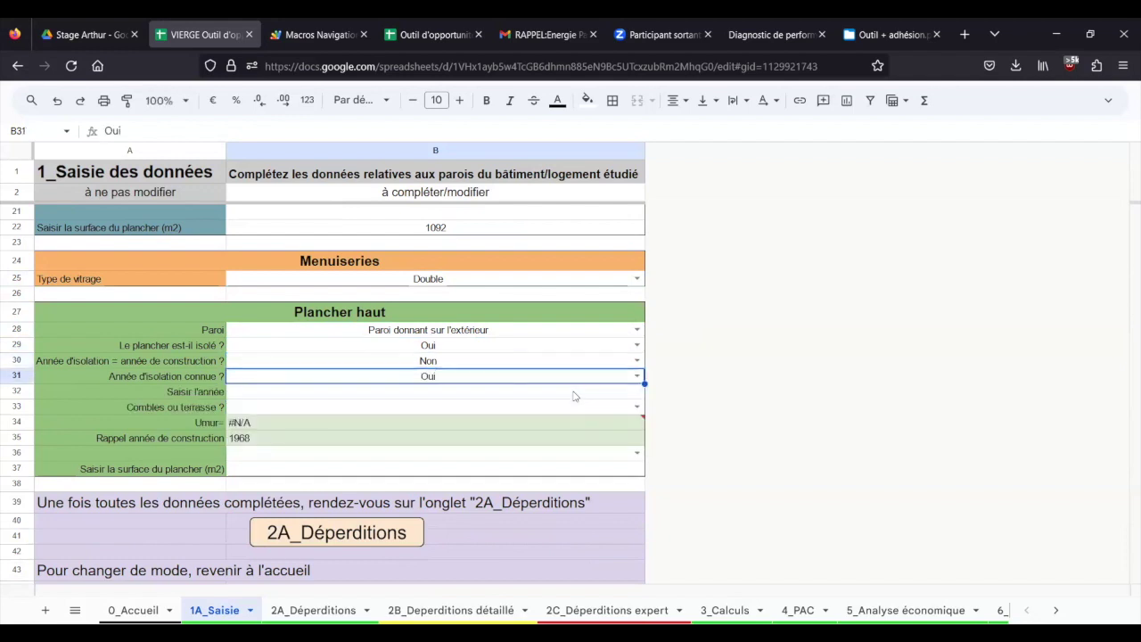
click(508, 392)
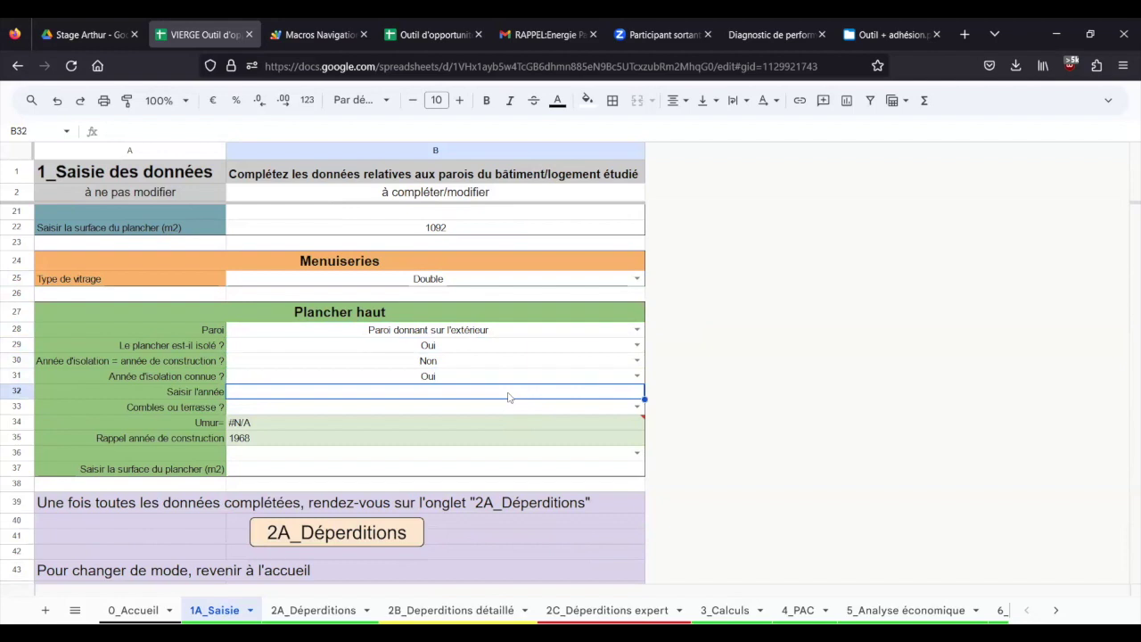
text(20)
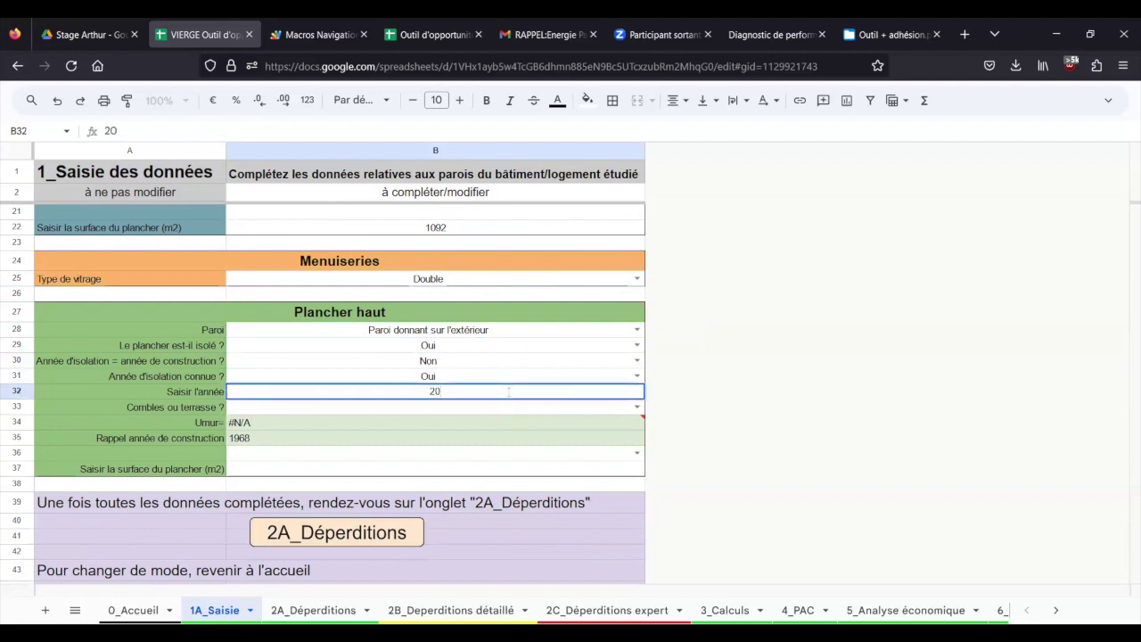
text(12)
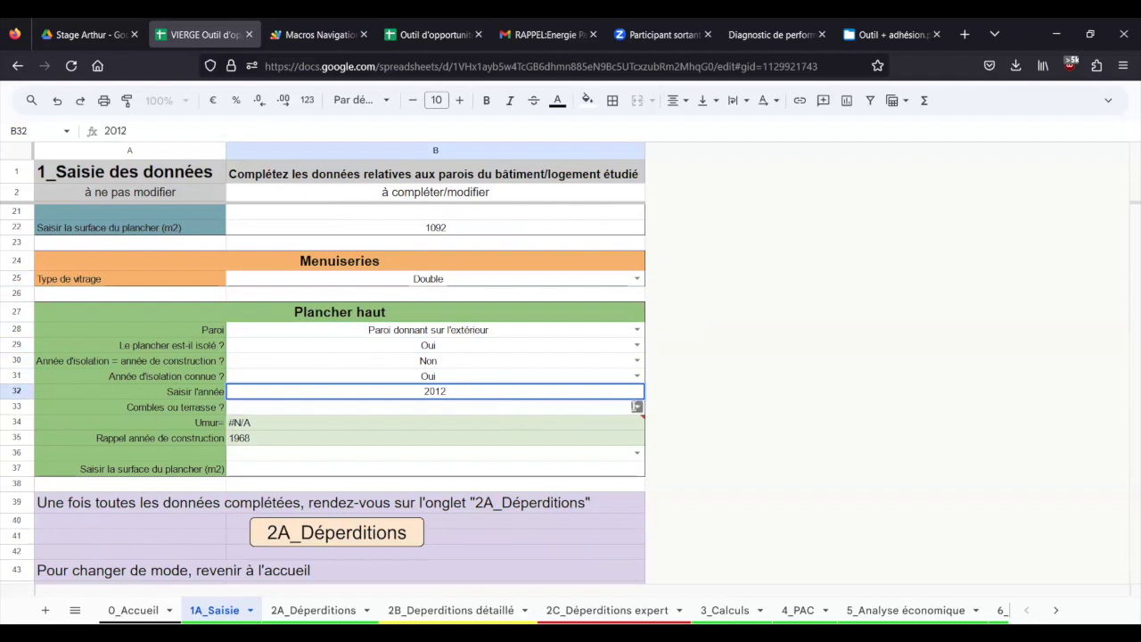
Step: Choose Terrasse for "Combles ou terrasse ?" and enter 1092 m2 as the Plancher haut floor surface
click(630, 409)
click(513, 446)
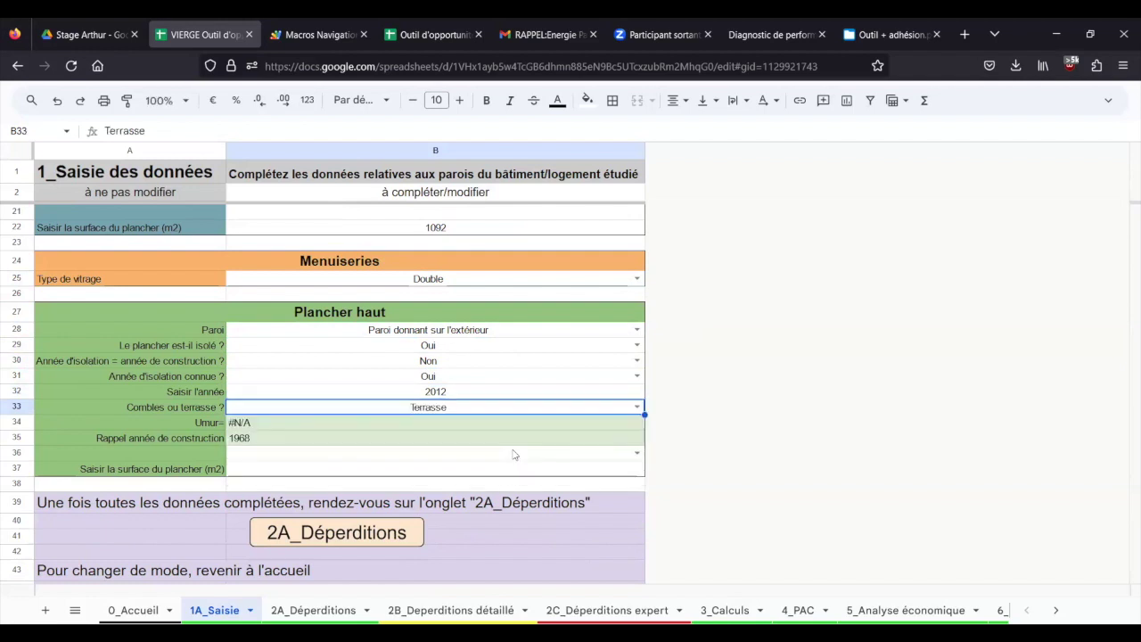
click(637, 453)
key(Escape)
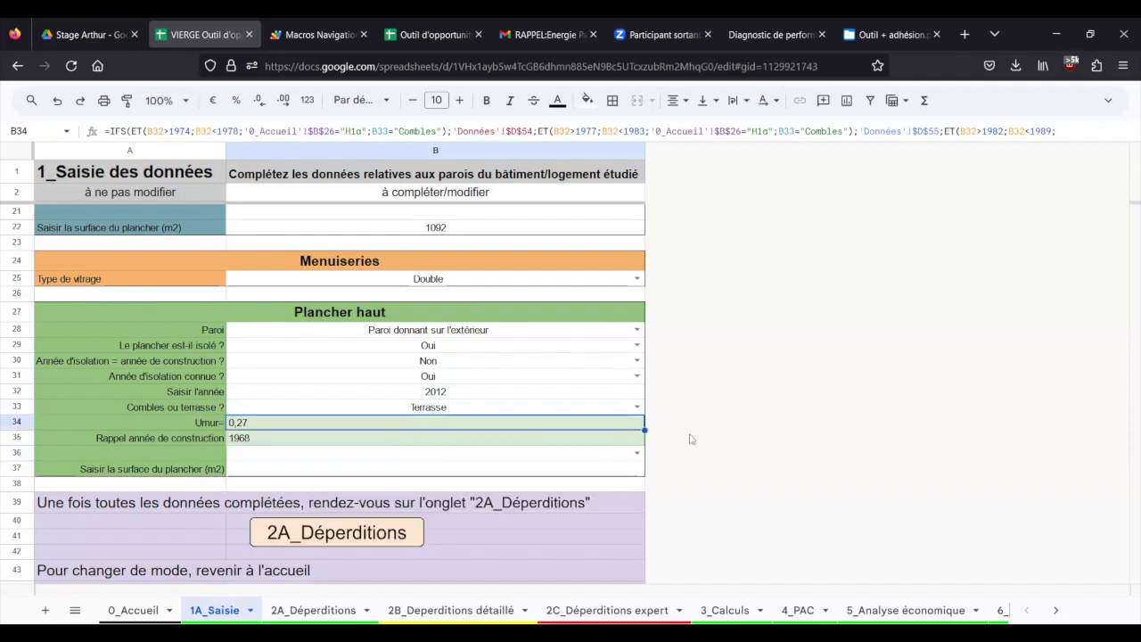
click(489, 470)
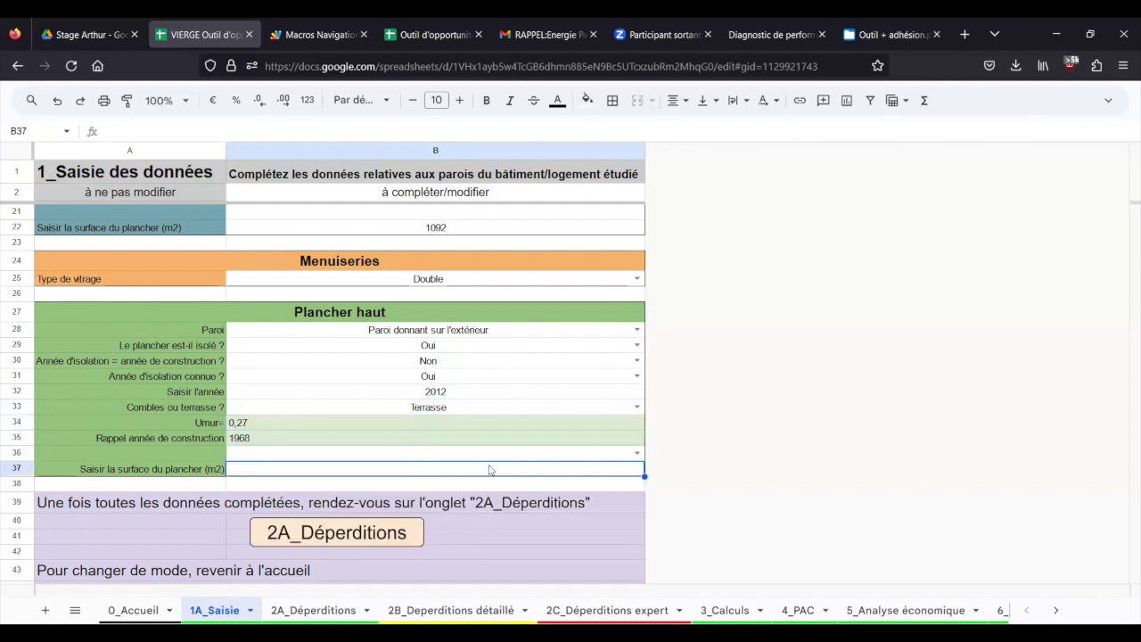
text(1092)
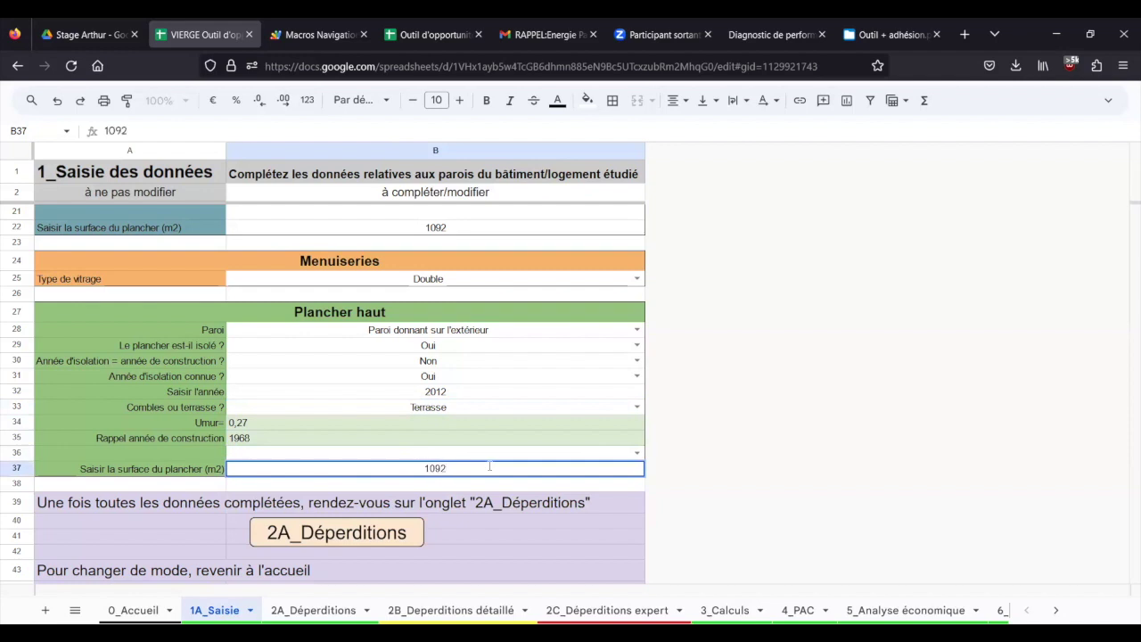
key(Return)
scroll(796, 383, down, 3)
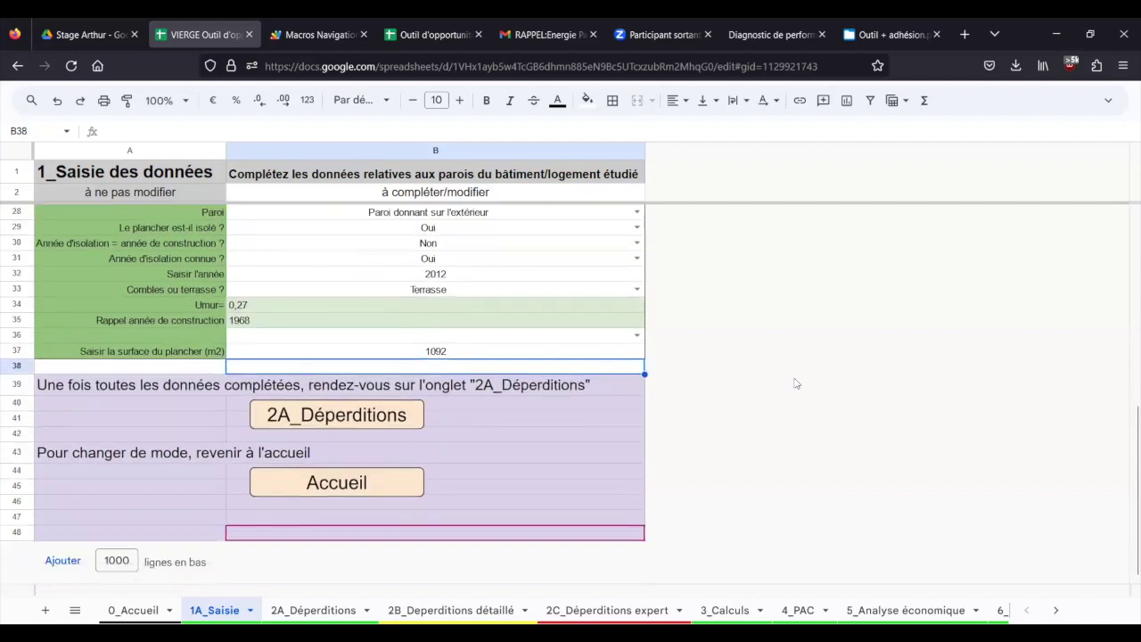
Step: Check the entered wall and floor data, open the 2A_Déperditions sheet and review its general data recap and Murs section
scroll(695, 372, up, 5)
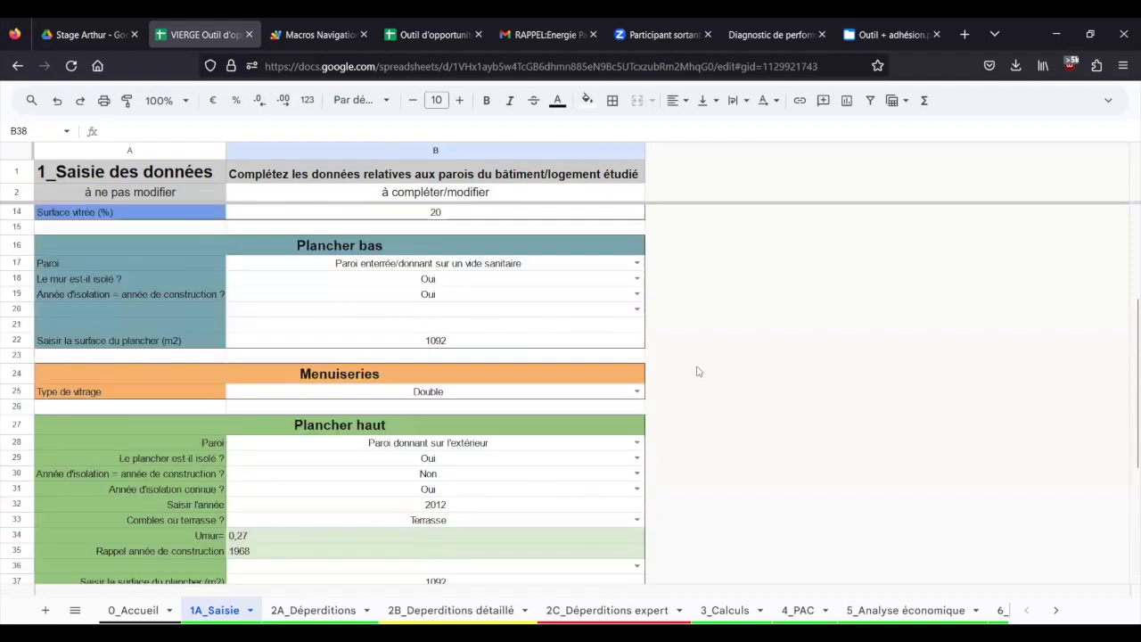
scroll(695, 372, down, 3)
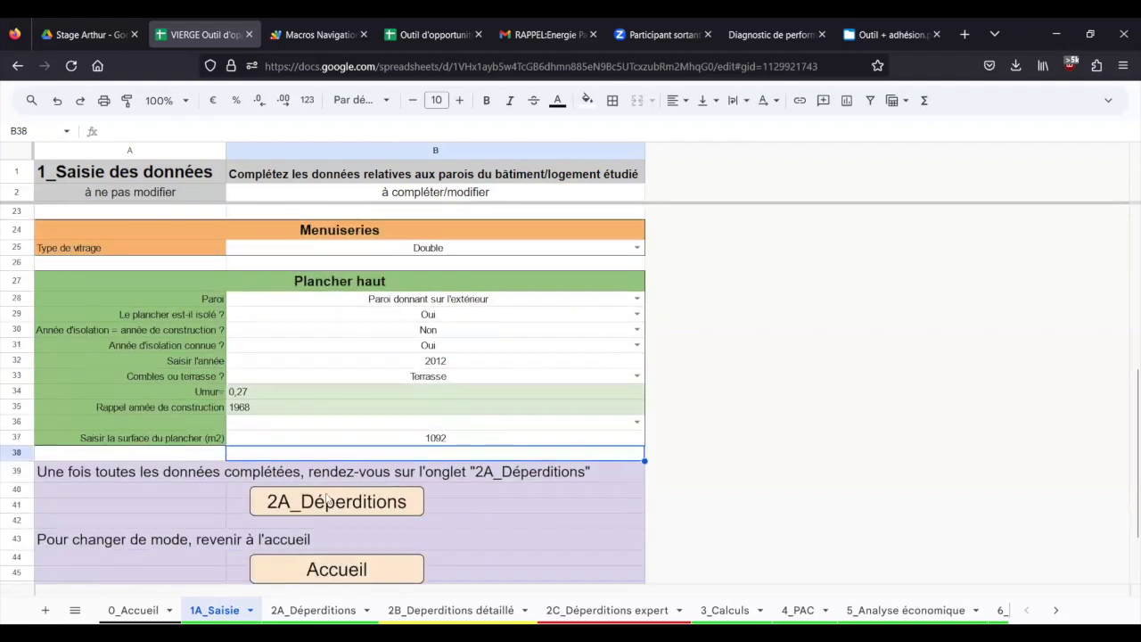
click(329, 506)
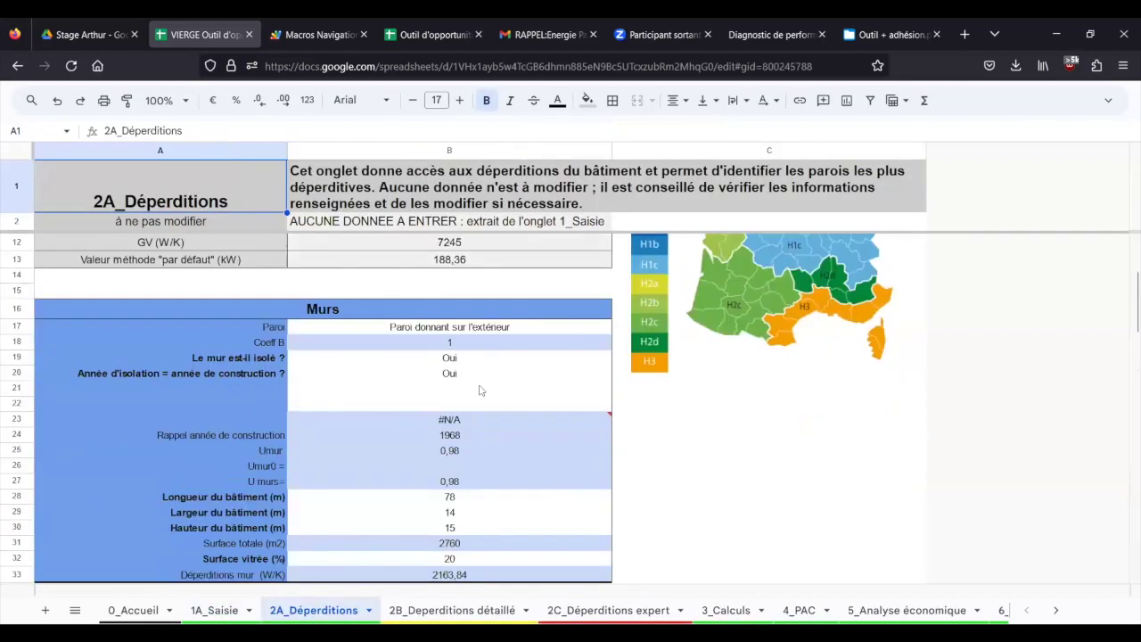
scroll(478, 390, up, 3)
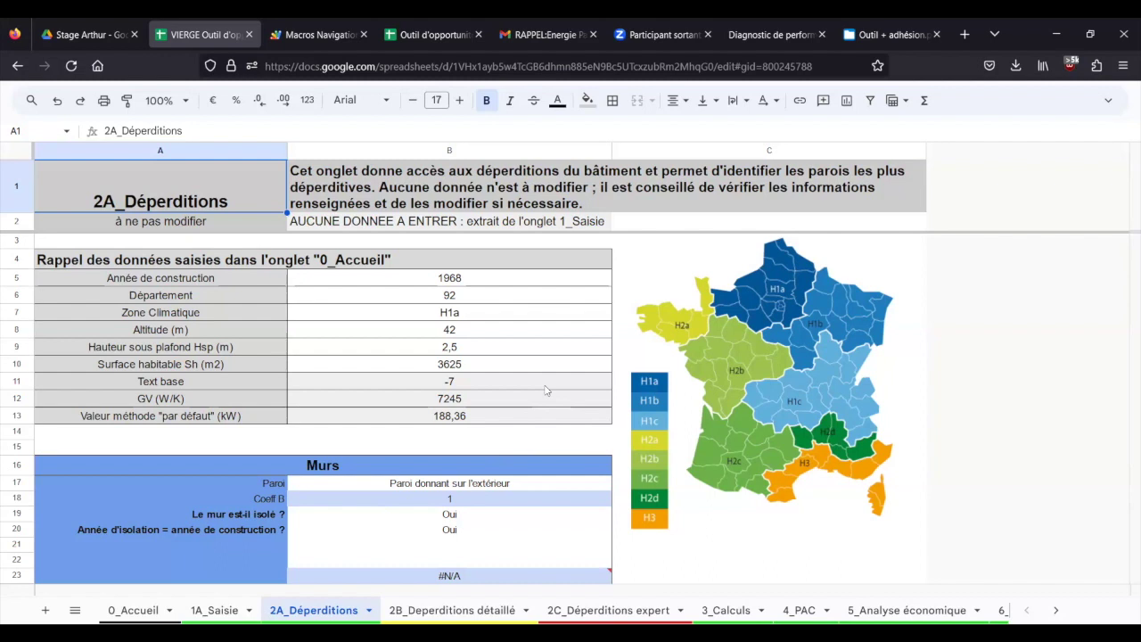
scroll(546, 390, down, 5)
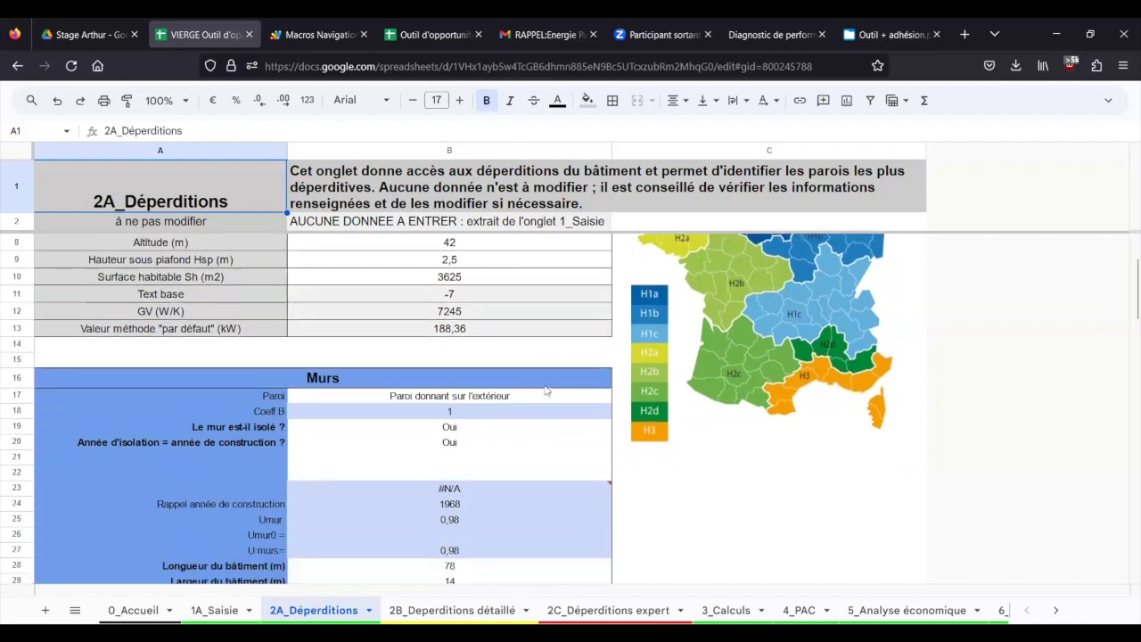
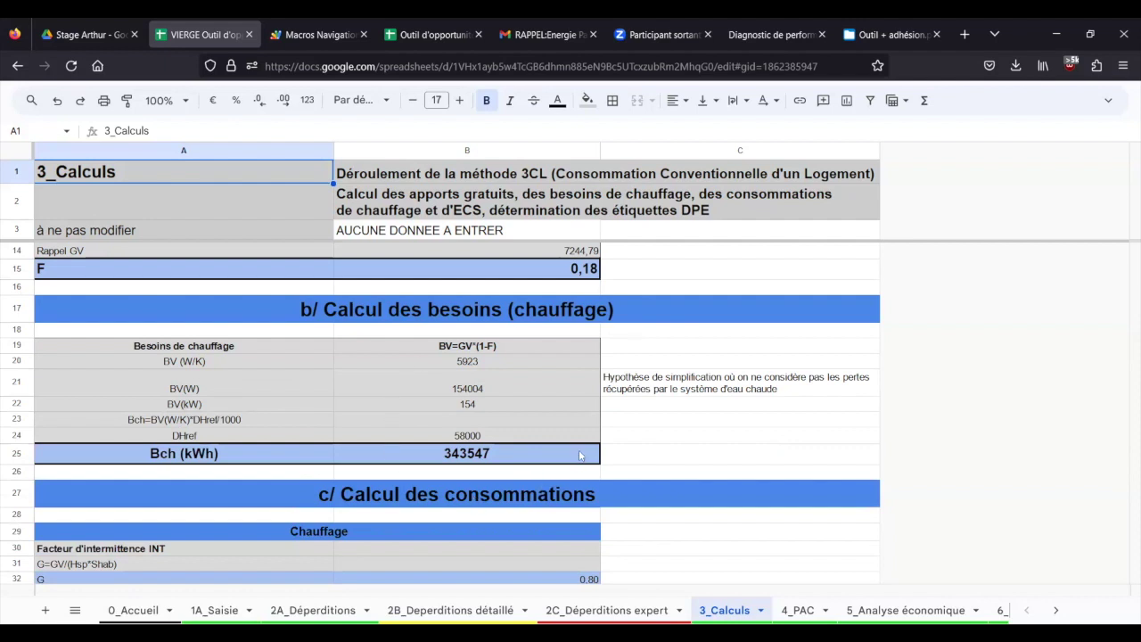
Step: Examine the heating, domestic hot water and total consumption calculations in the 3_Calculs sheet
scroll(579, 456, down, 3)
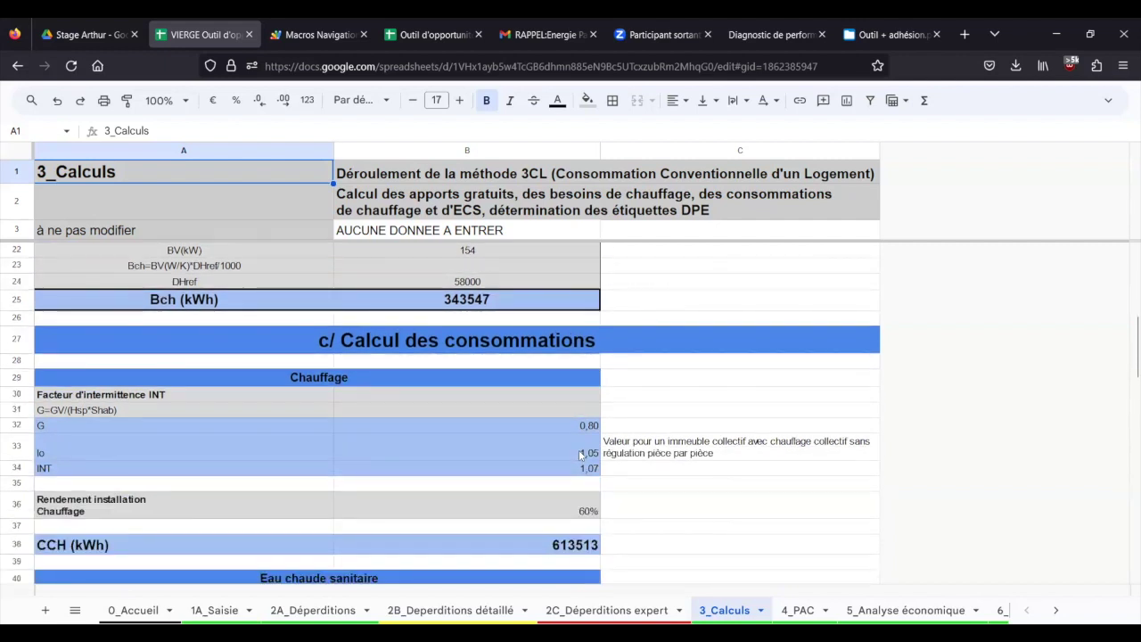
scroll(579, 455, down, 1)
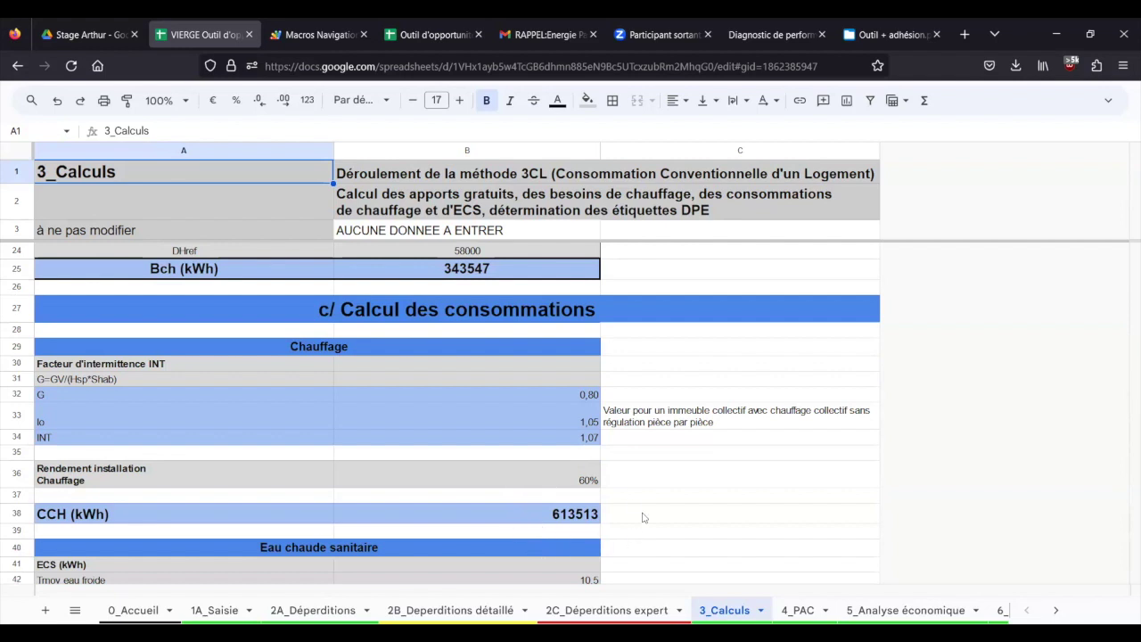
scroll(643, 510, down, 4)
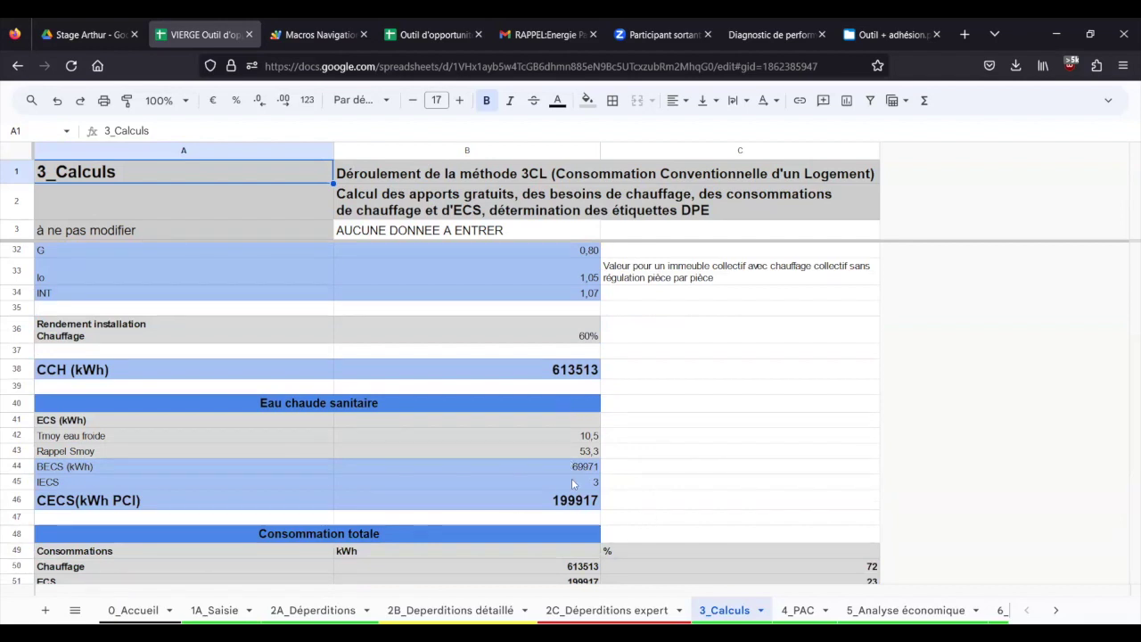
scroll(664, 465, down, 2)
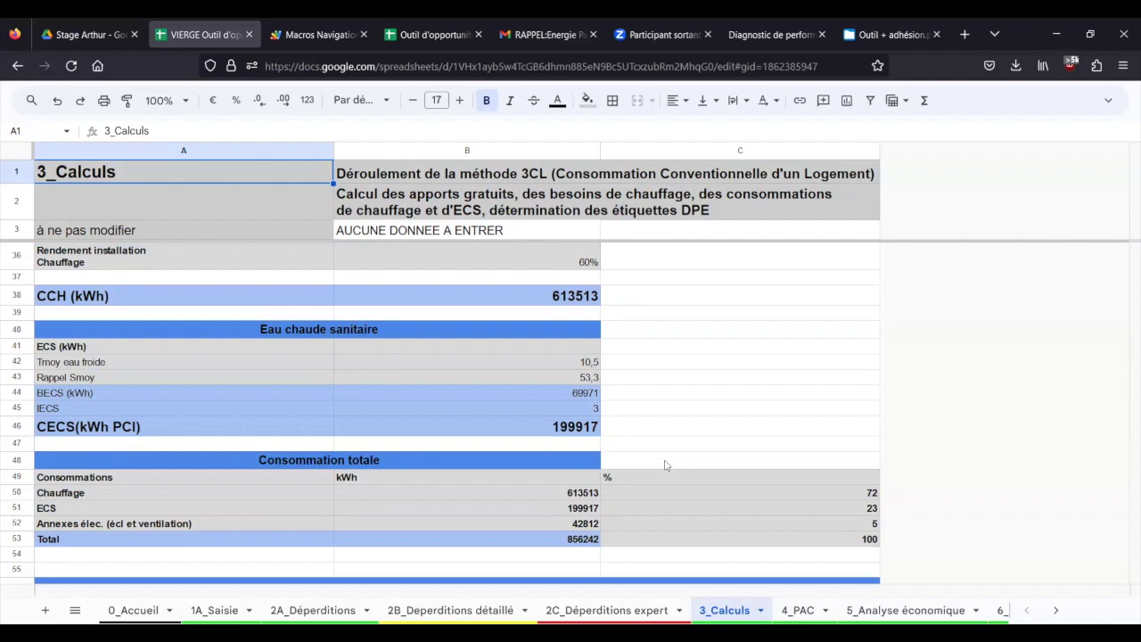
scroll(664, 464, down, 2)
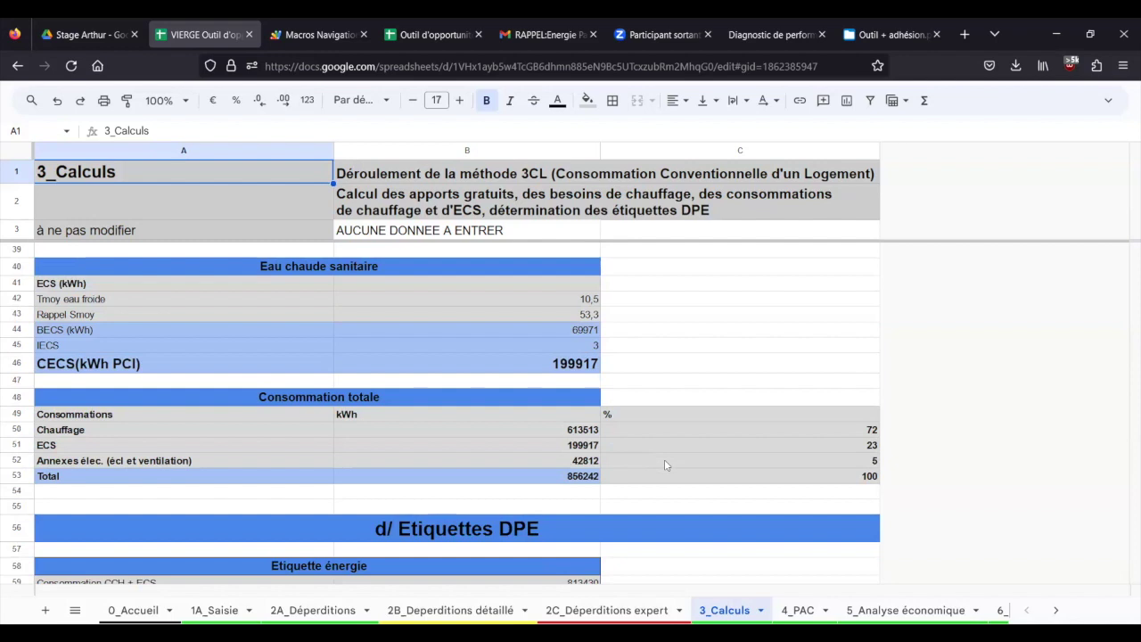
Step: Review the energy, climate and overall labels in the Etiquettes DPE section of 3_Calculs
scroll(664, 465, down, 3)
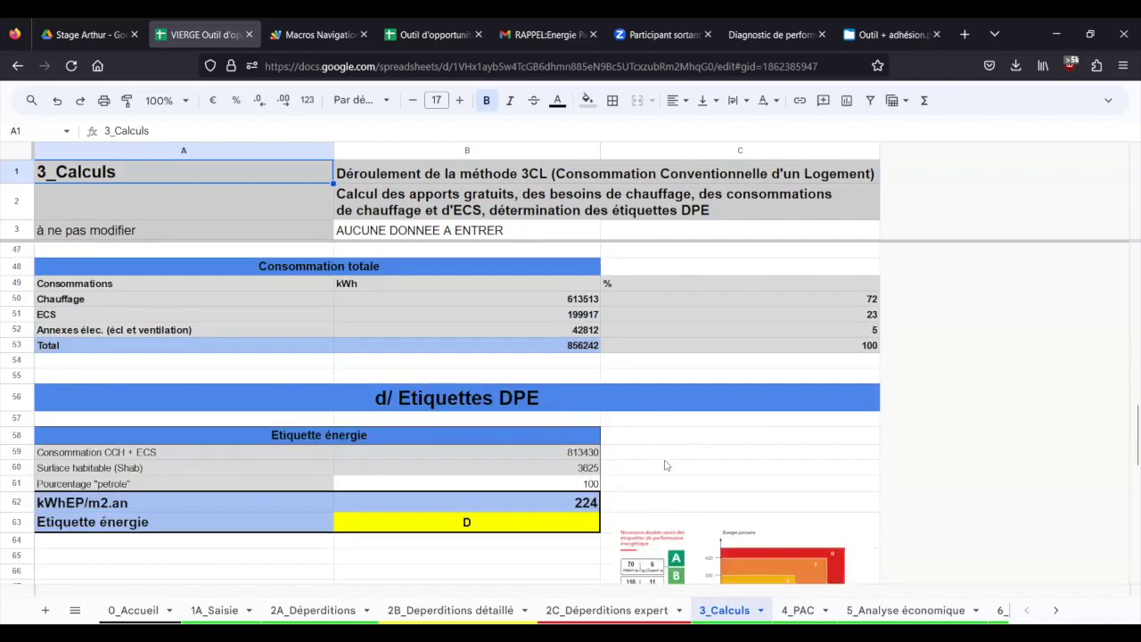
scroll(664, 465, down, 2)
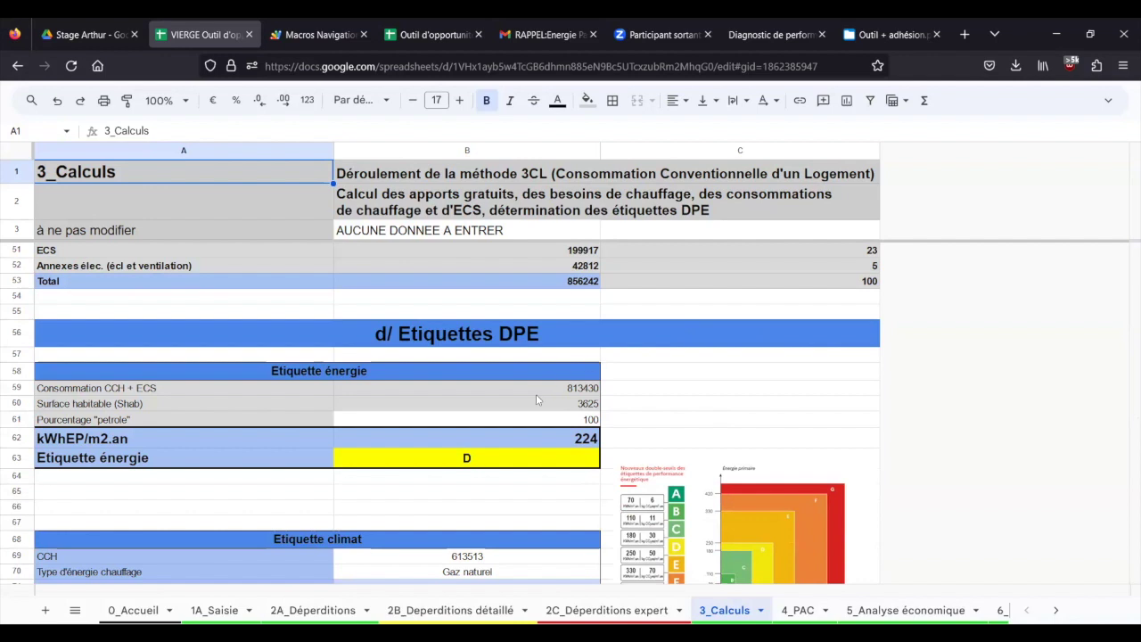
scroll(536, 399, down, 2)
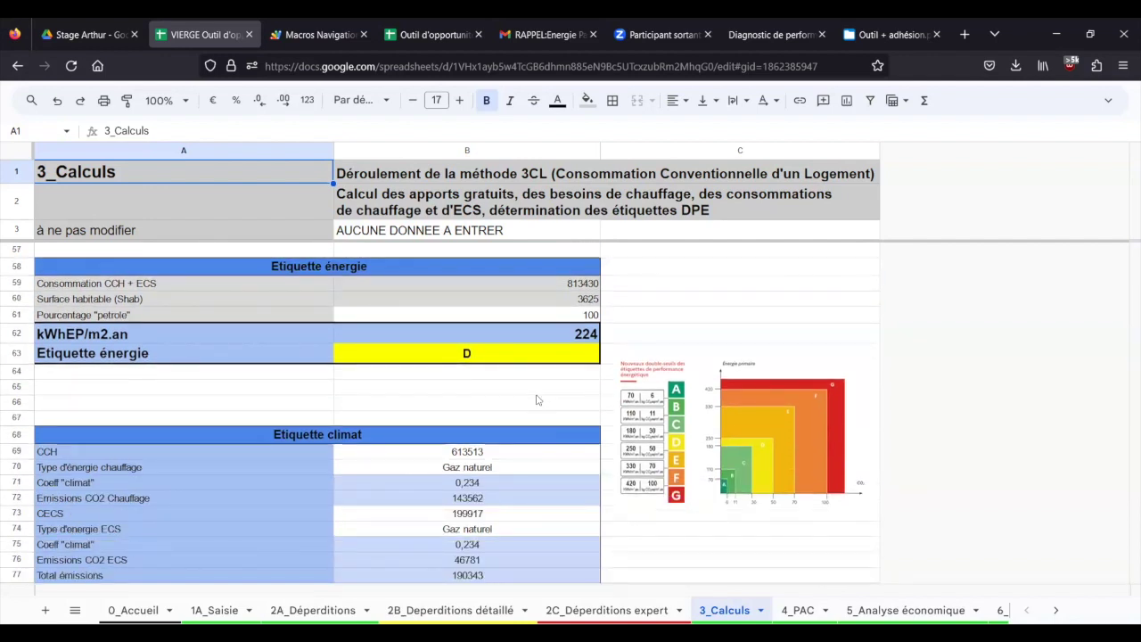
scroll(536, 399, down, 2)
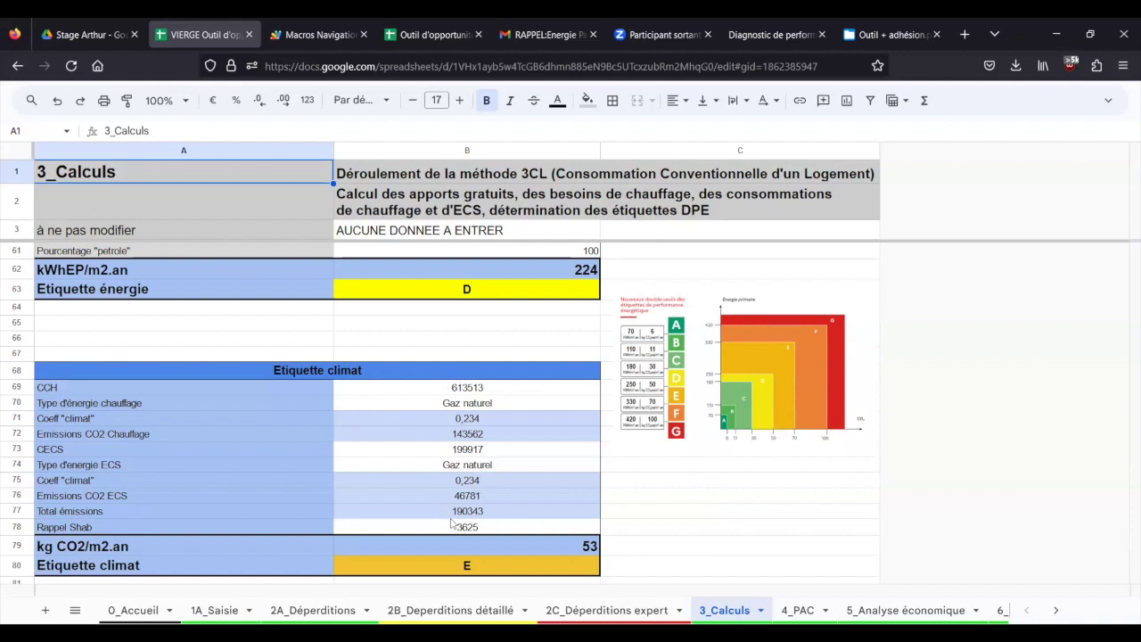
scroll(482, 517, down, 1)
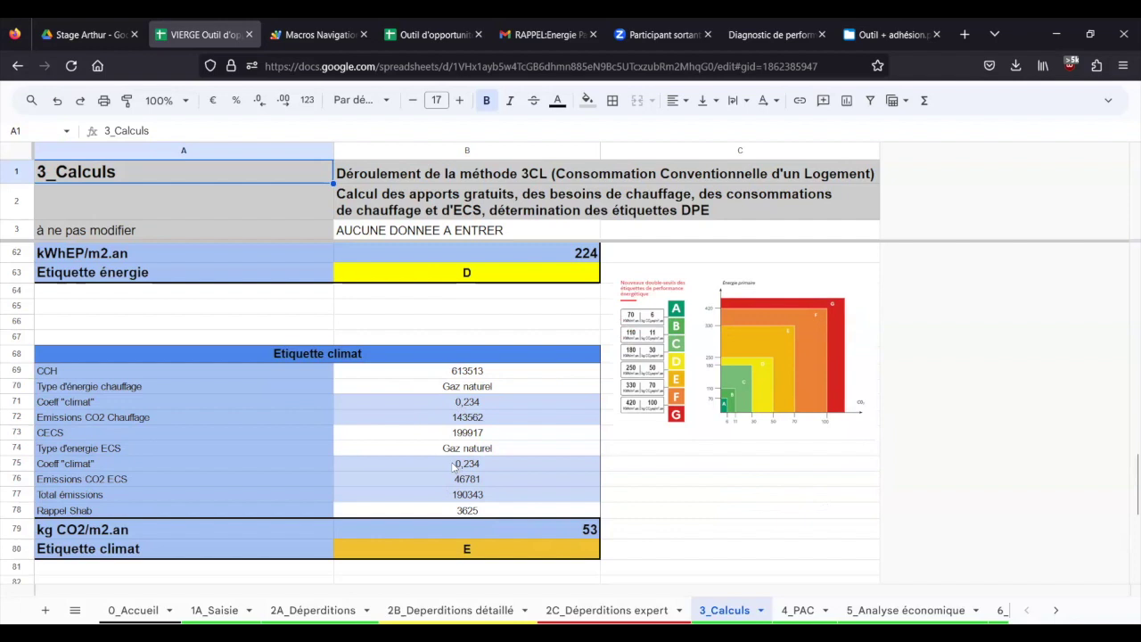
scroll(454, 465, down, 2)
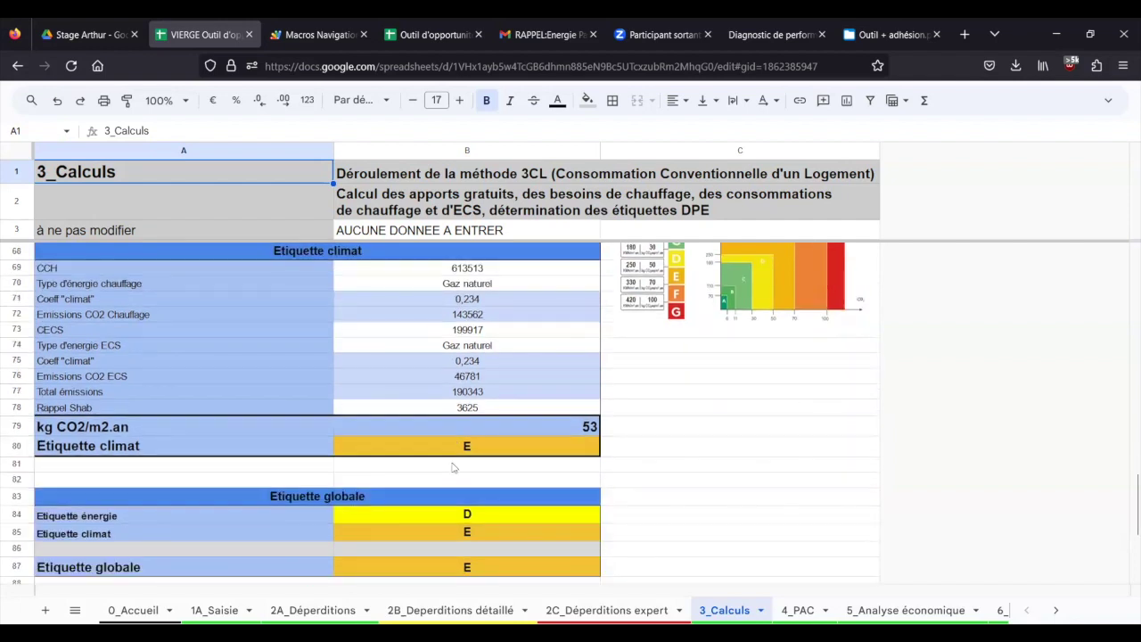
scroll(453, 467, down, 2)
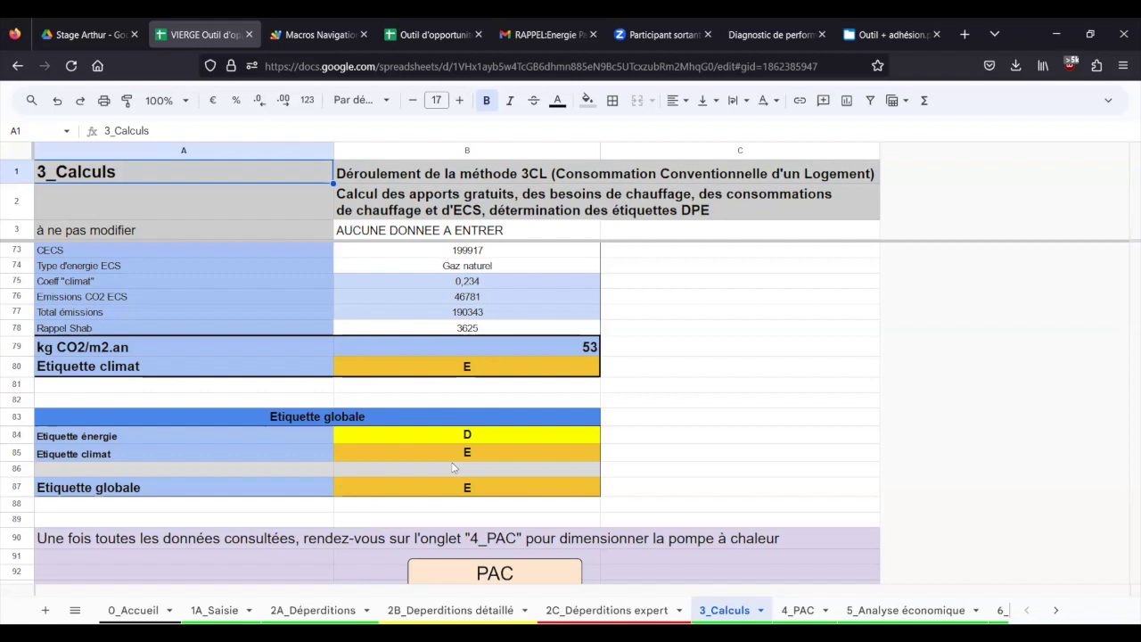
scroll(797, 370, down, 2)
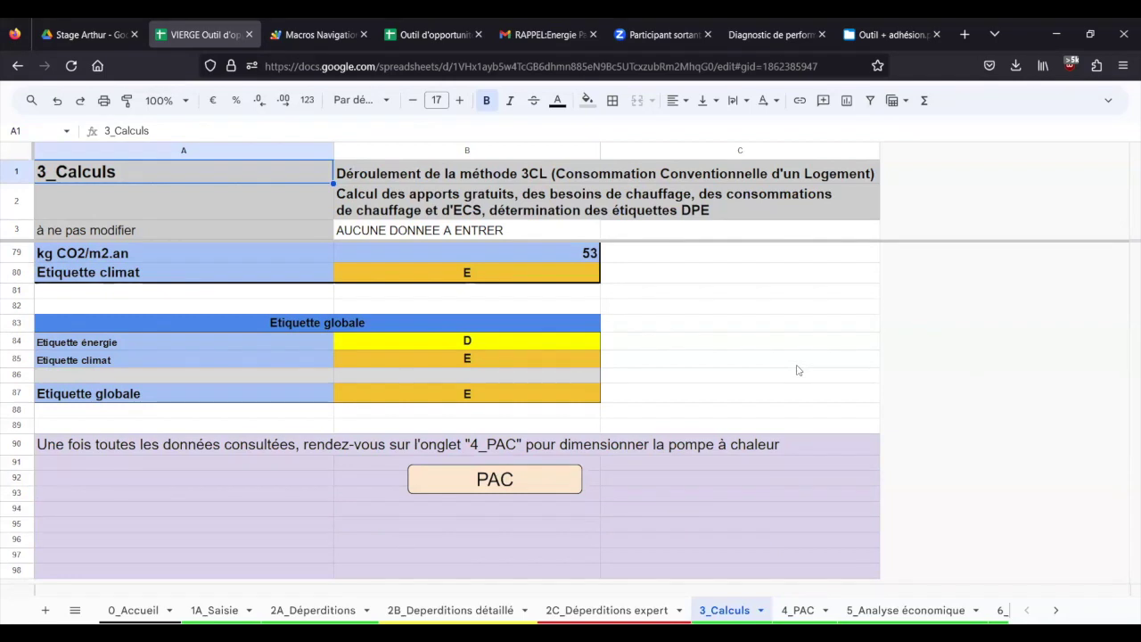
Step: Open the 4_PAC sheet and, for the necessary heat pump, set Taux de substitution to 50 % and Profondeur forages to 150 m
click(499, 480)
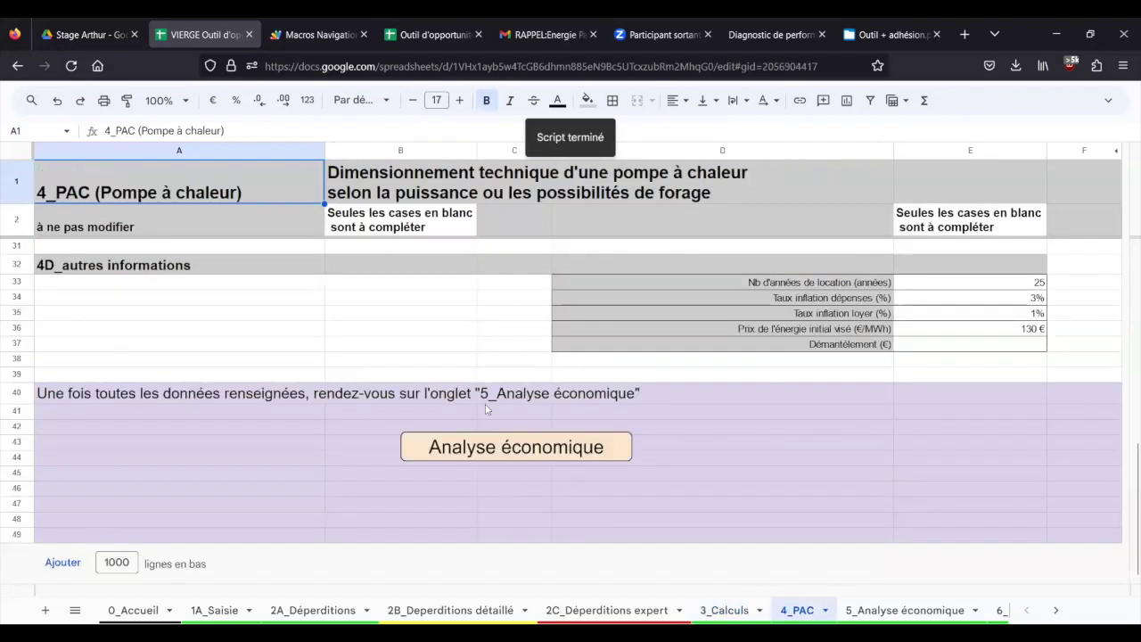
scroll(453, 336, up, 6)
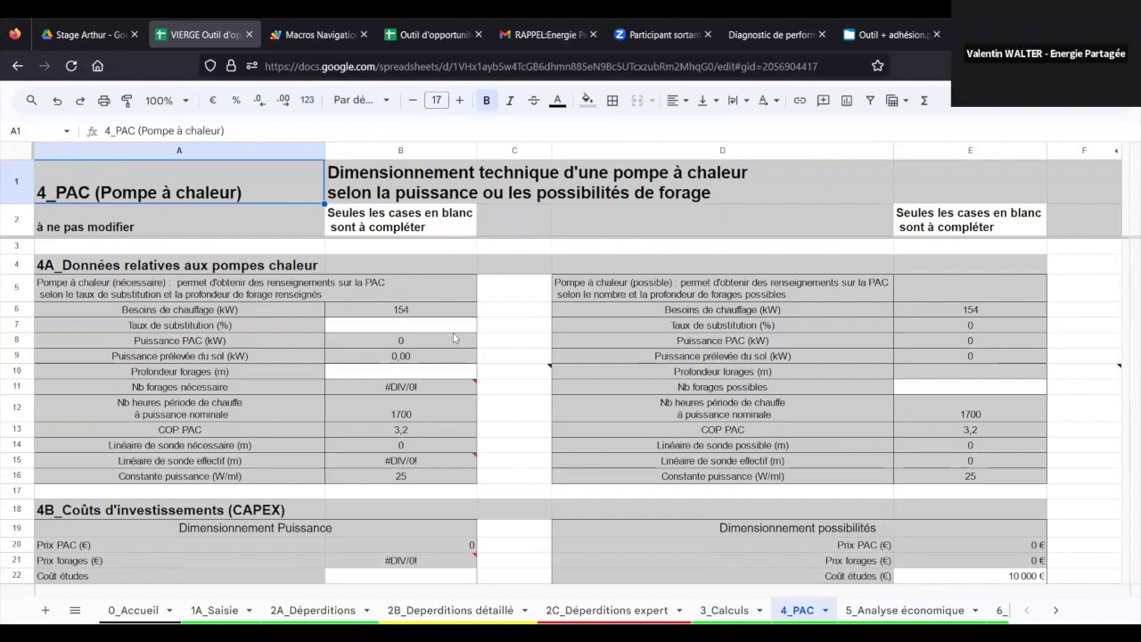
click(416, 326)
text(50)
click(408, 369)
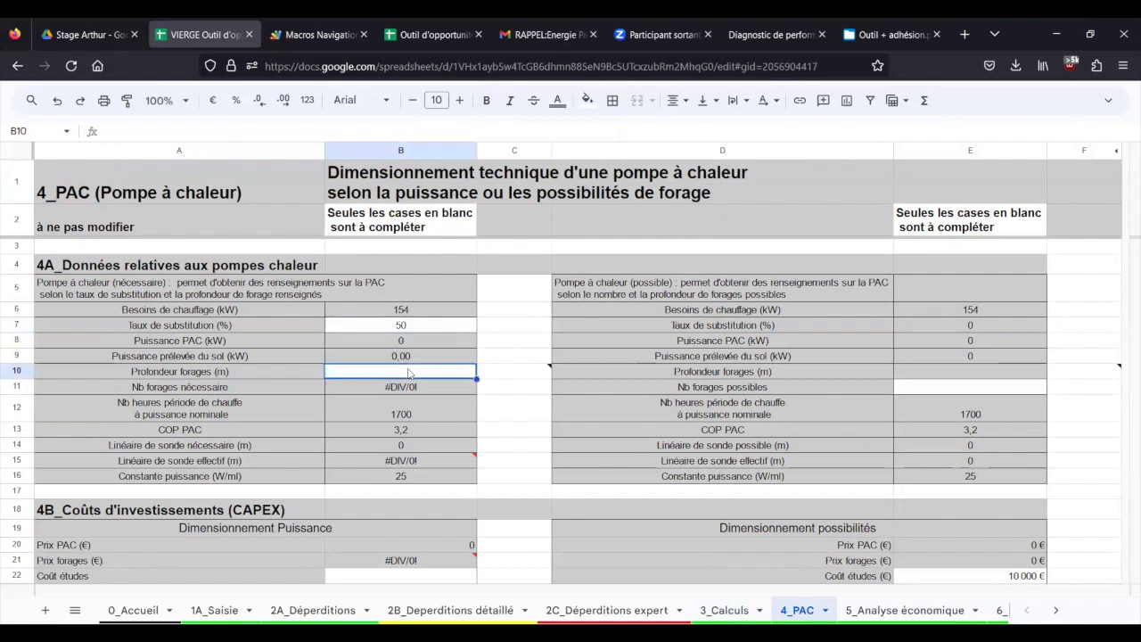
text(150)
key(Return)
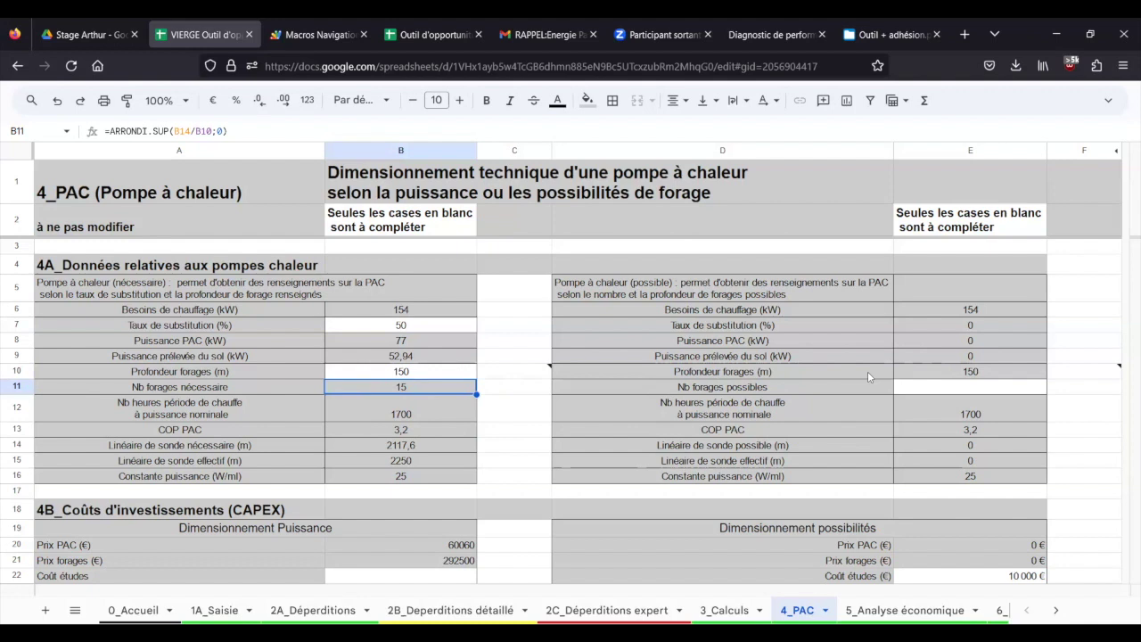
Step: Set Nb forages possibles to 10 for the possible heat pump in section 4A
click(951, 391)
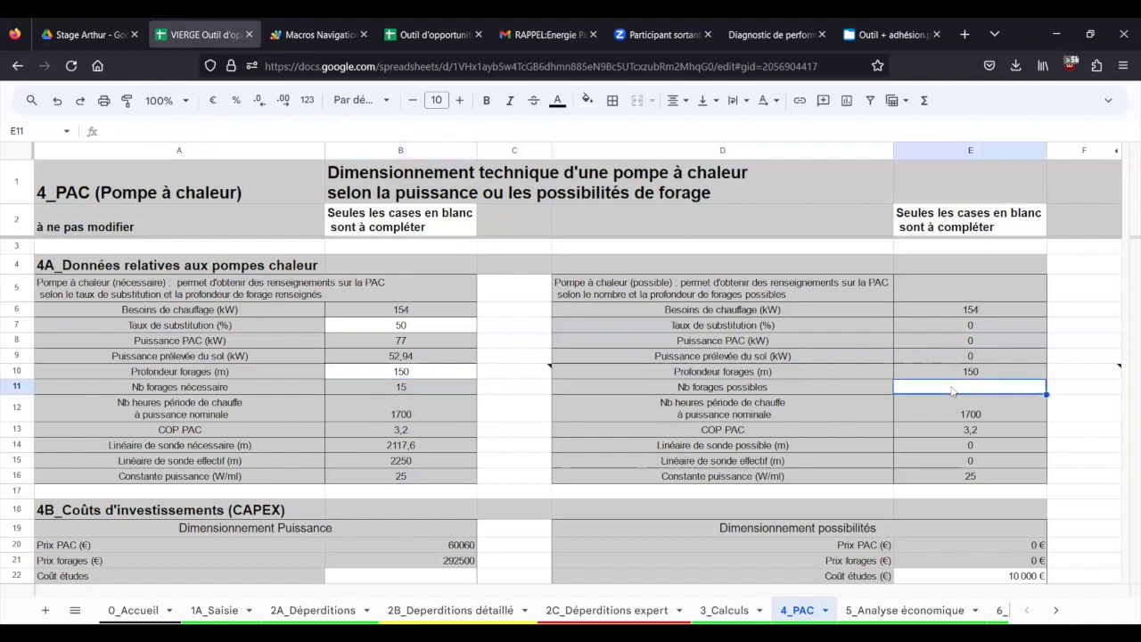
text(10)
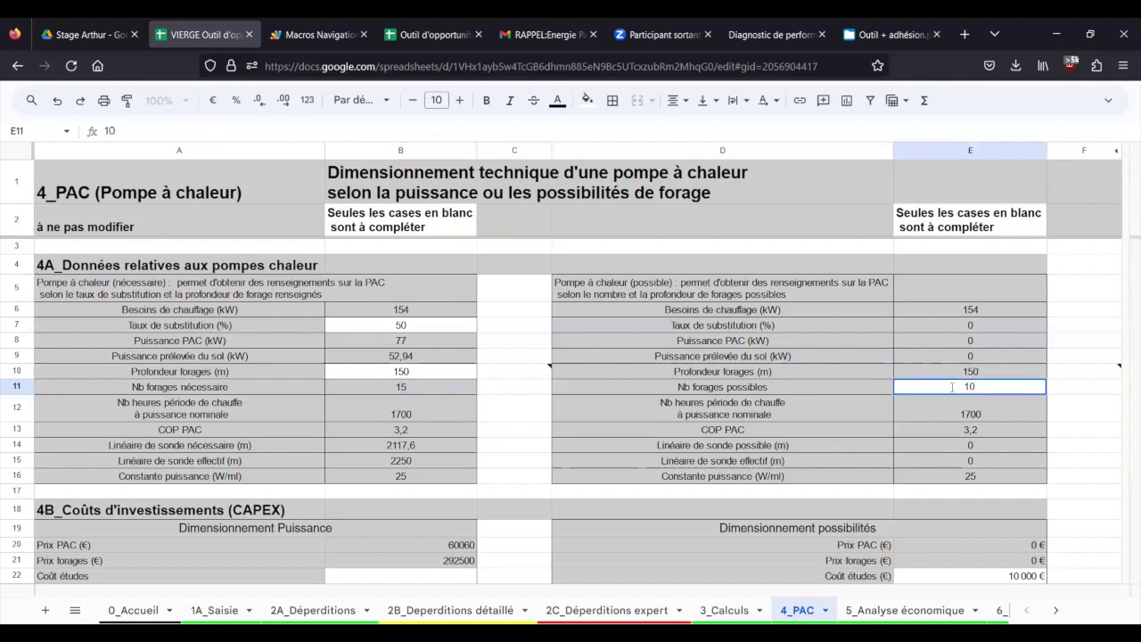
key(Return)
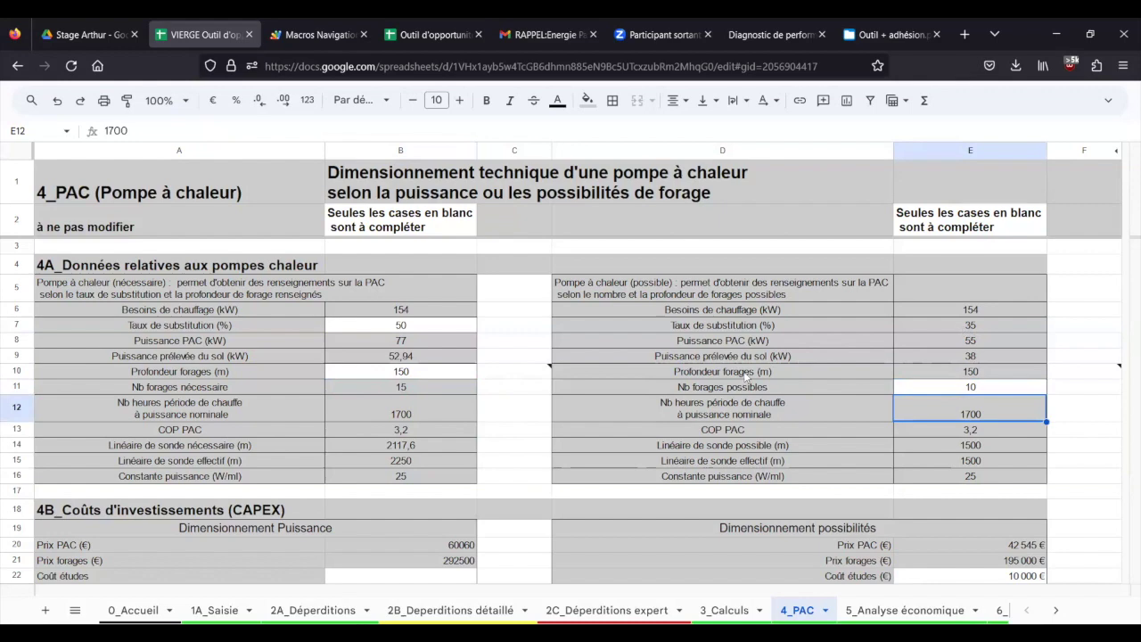
Step: Review the investment costs (CAPEX), operating costs (OPEX) and other information in sections 4B to 4D of the 4_PAC sheet
scroll(745, 378, down, 1)
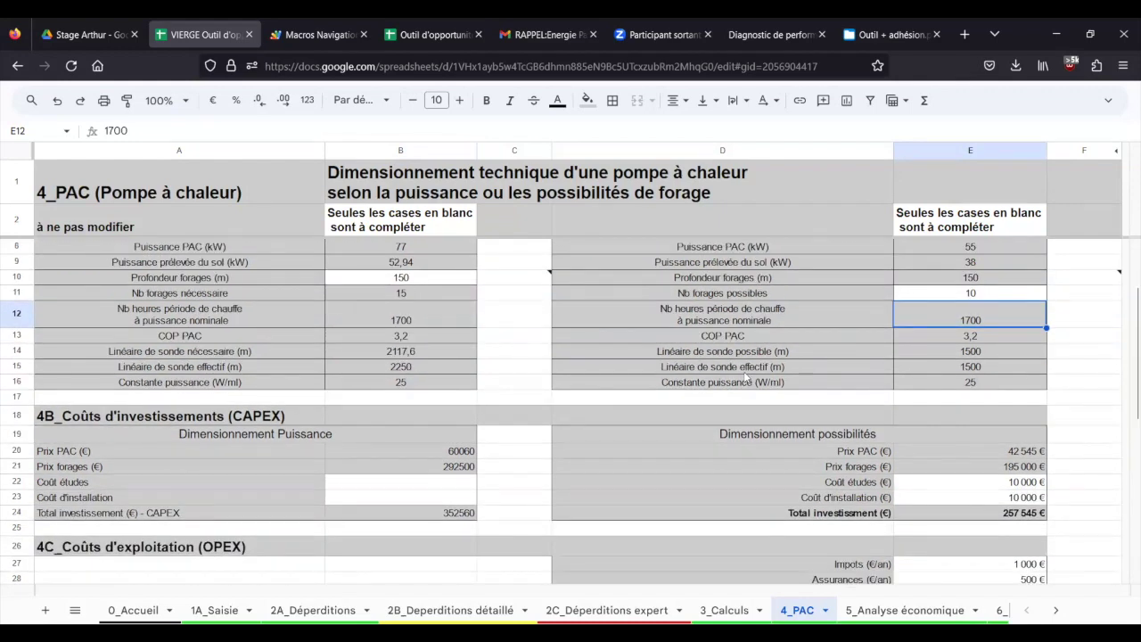
scroll(745, 378, down, 3)
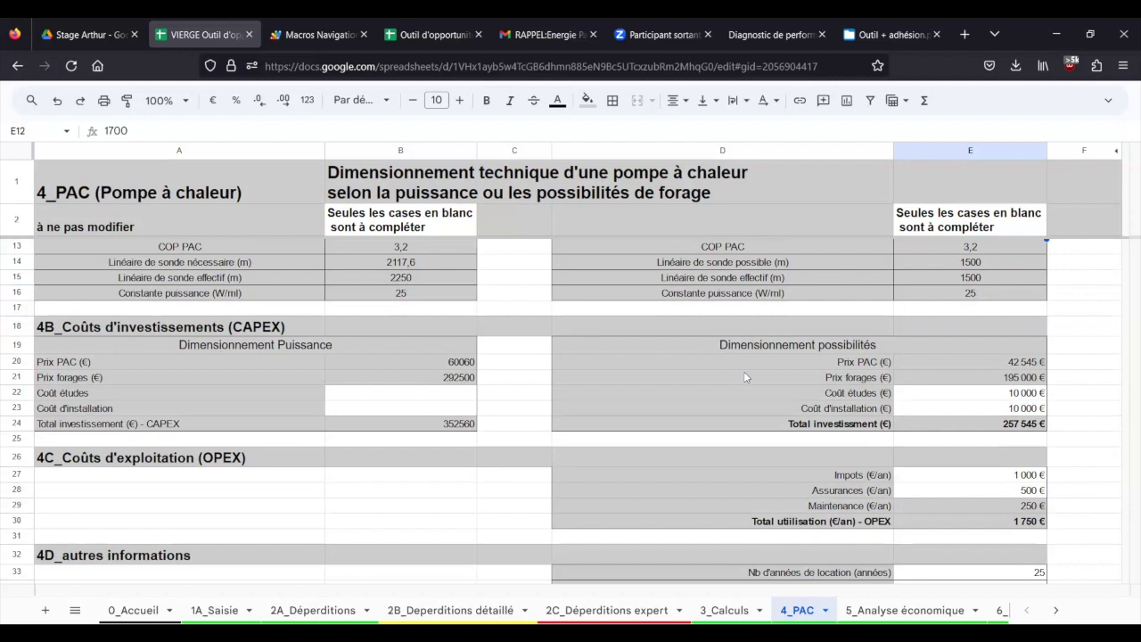
scroll(745, 377, down, 1)
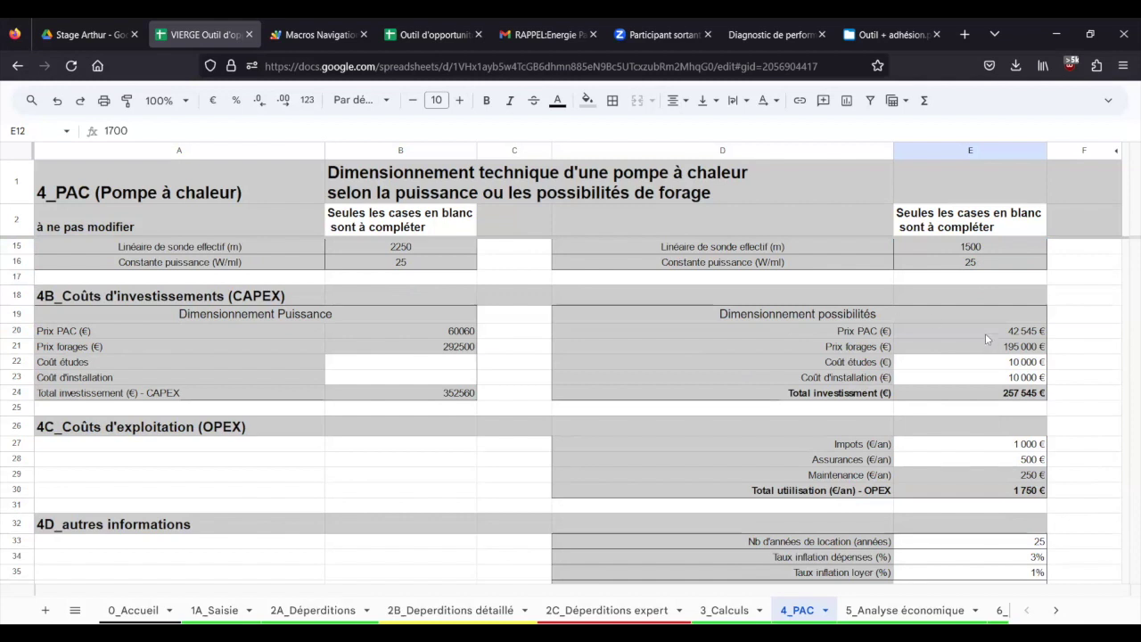
scroll(985, 333, up, 1)
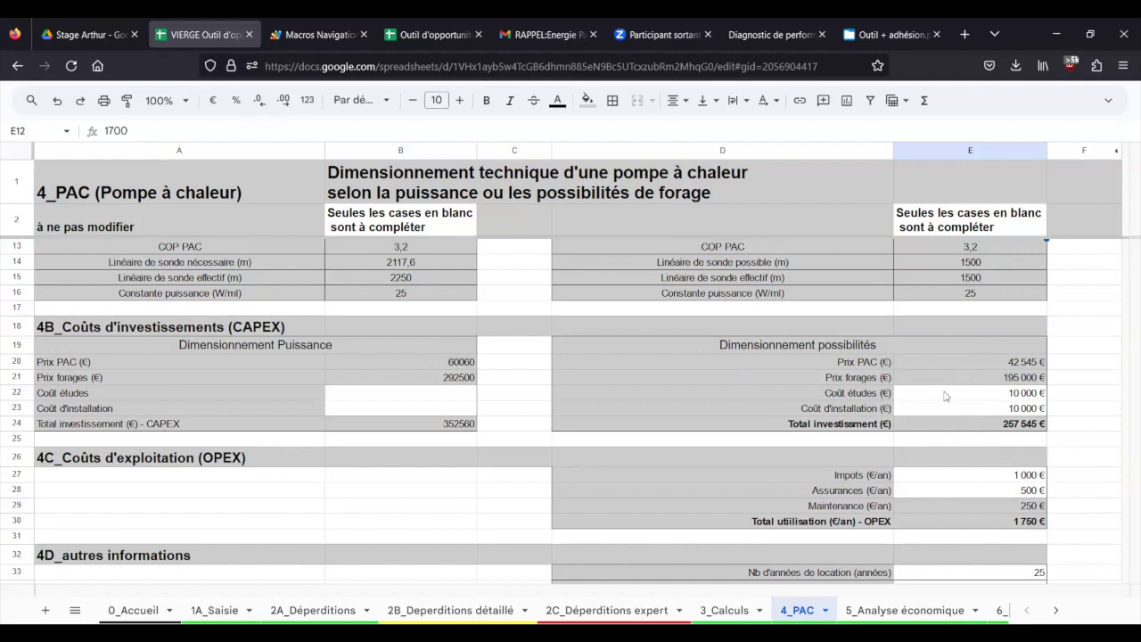
scroll(957, 407, down, 1)
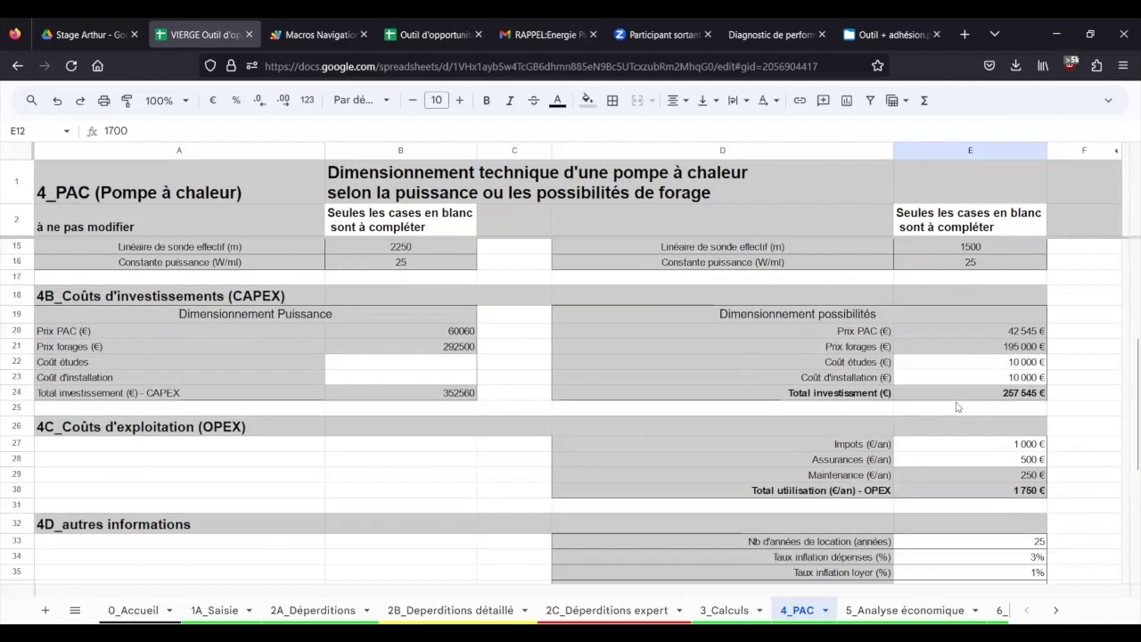
scroll(957, 407, down, 1)
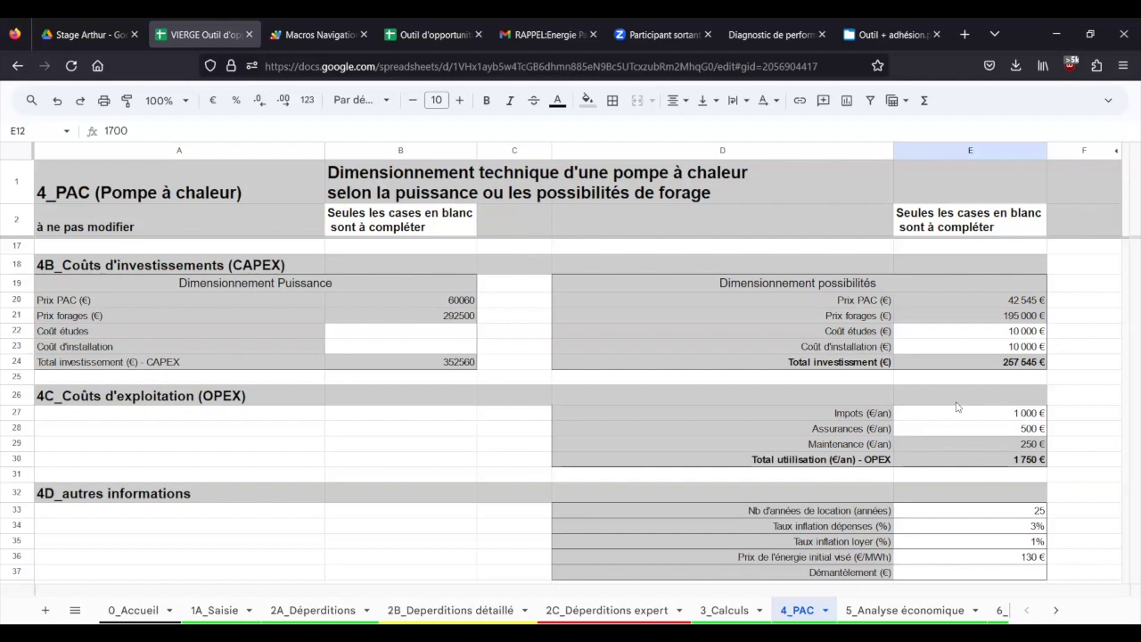
scroll(957, 406, down, 1)
scroll(957, 407, down, 2)
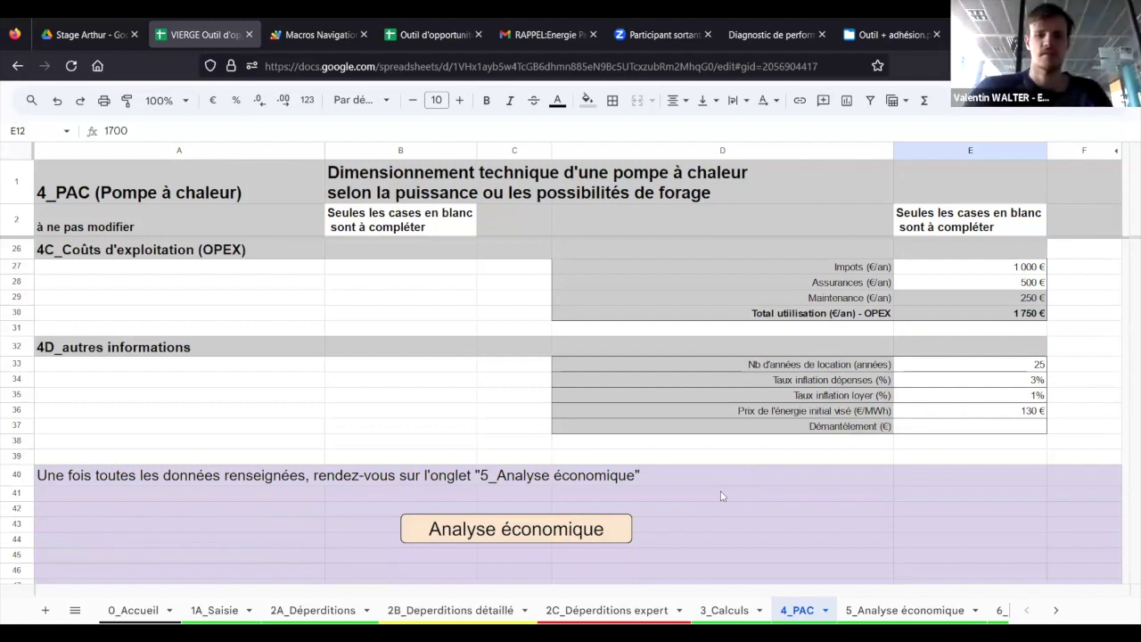
Step: Open the 5_Analyse économique sheet and examine the financing, TRI, Copropriété and annual detail tables
click(514, 537)
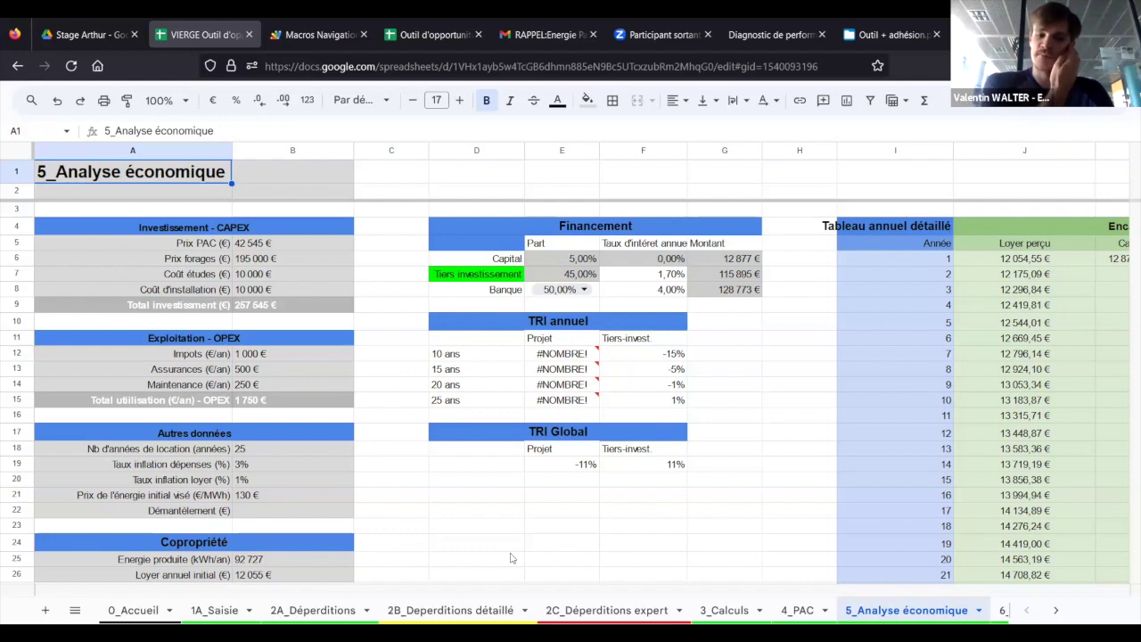
scroll(343, 383, down, 3)
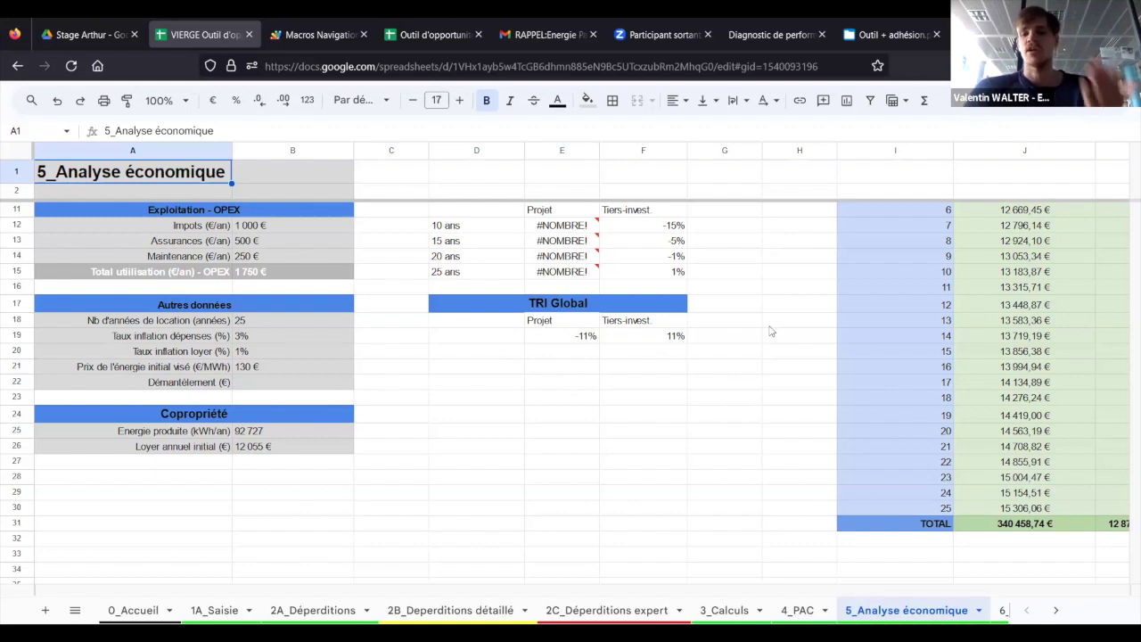
Step: Review the Financement table and check the available share options for Banque without changing the selection
scroll(771, 331, up, 3)
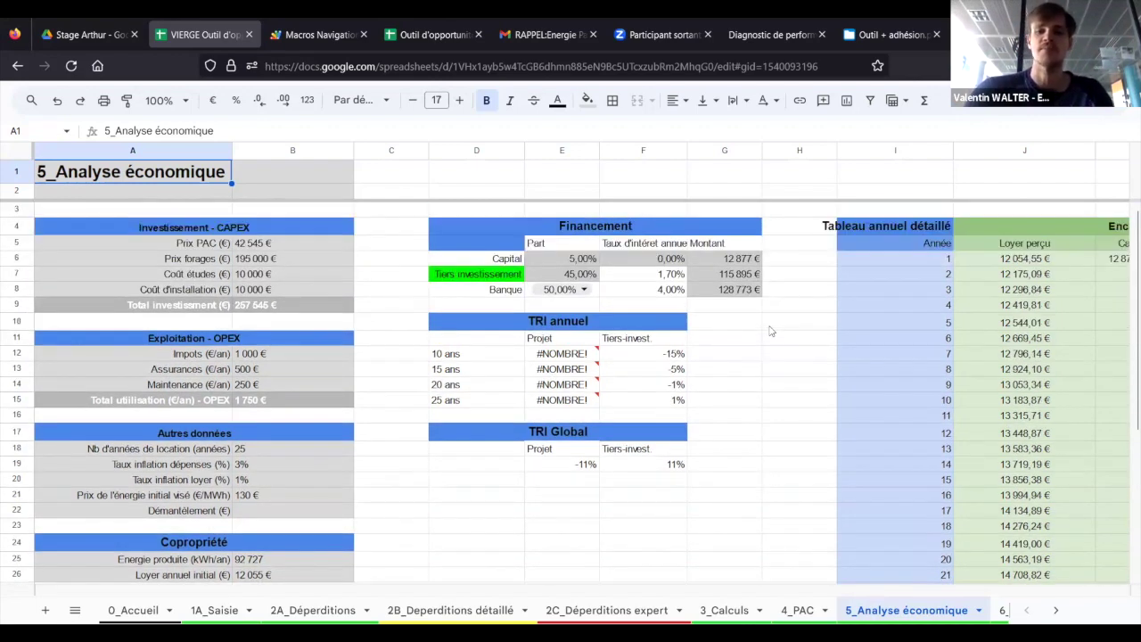
scroll(771, 331, right, 4)
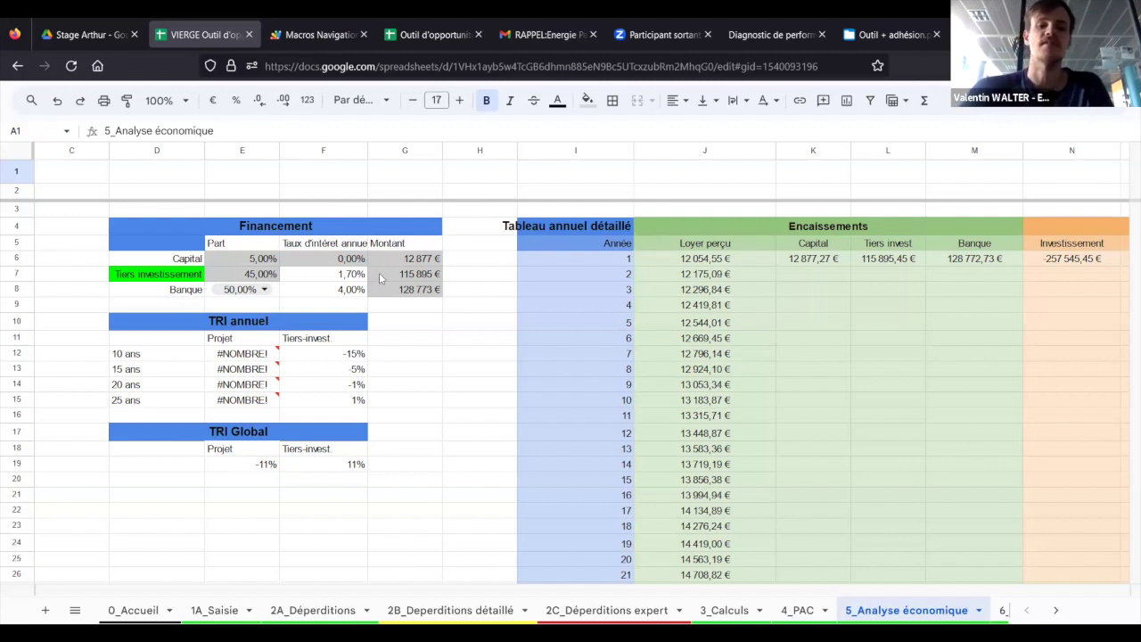
click(263, 291)
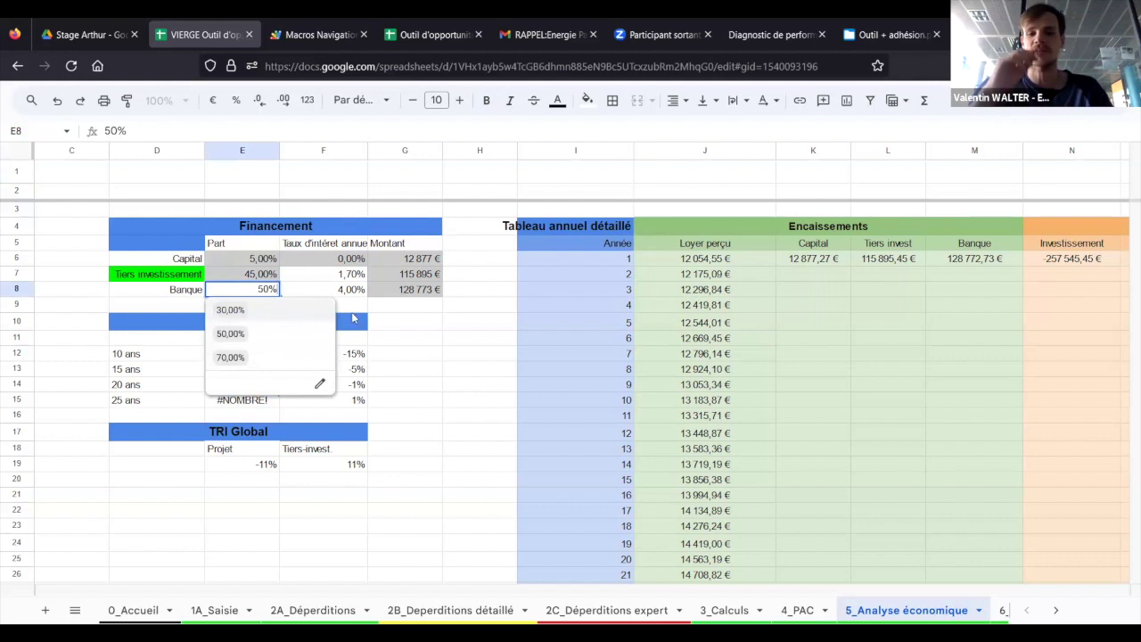
click(422, 323)
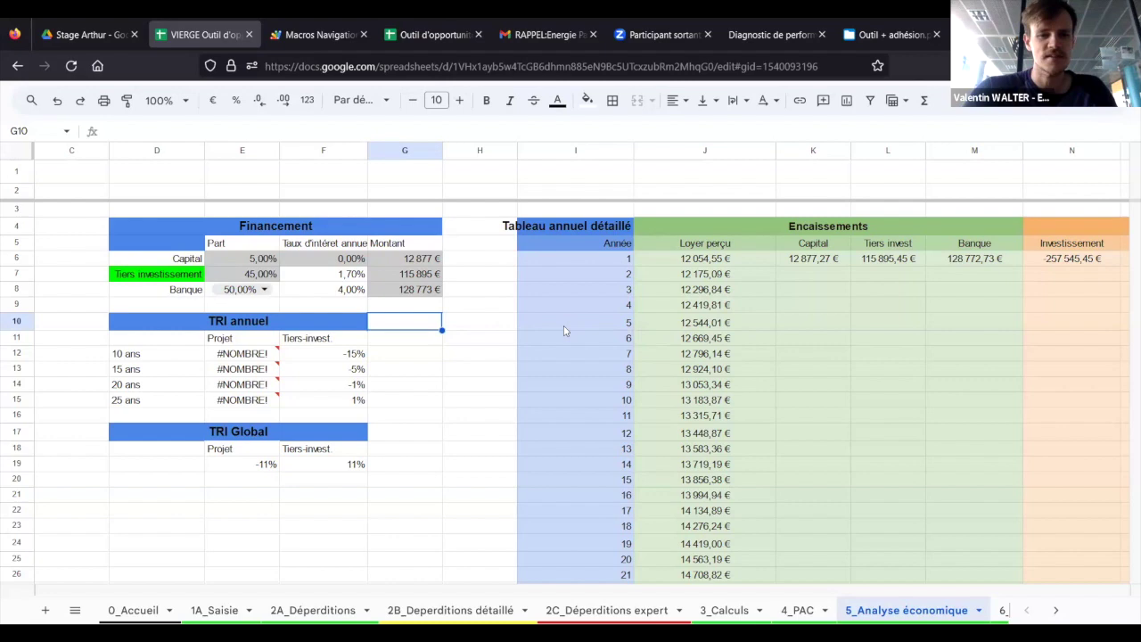
Step: Examine the annual detail table across Encaissements, Décaissements, Projet, Tiers investisseur and TRI Global
scroll(563, 330, right, 3)
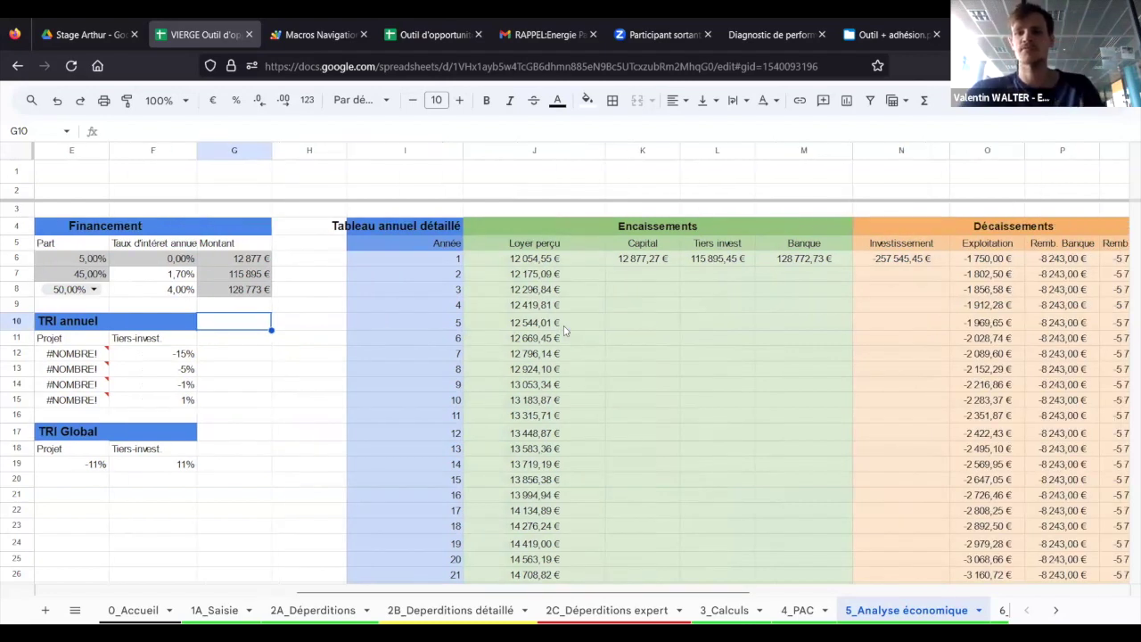
scroll(563, 331, right, 1)
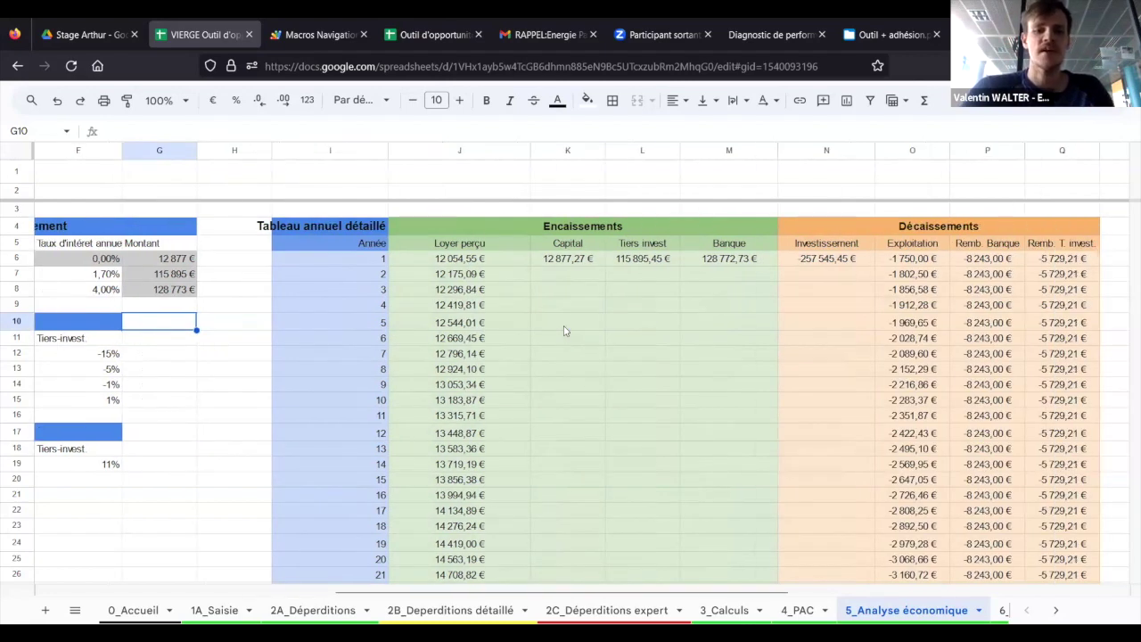
scroll(563, 331, right, 3)
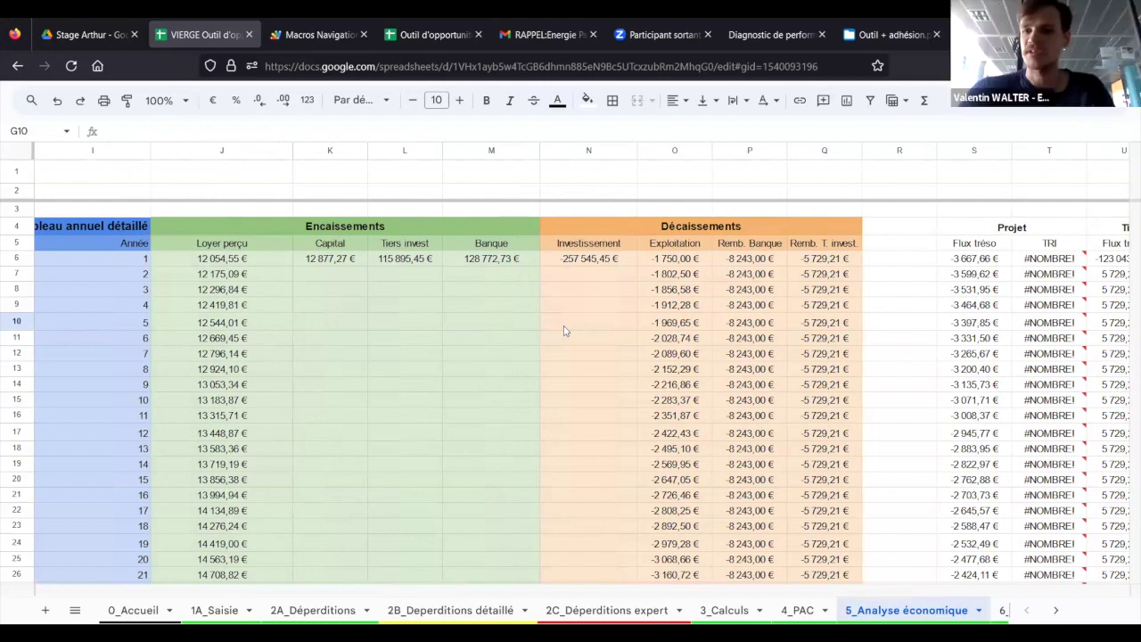
scroll(481, 327, left, 4)
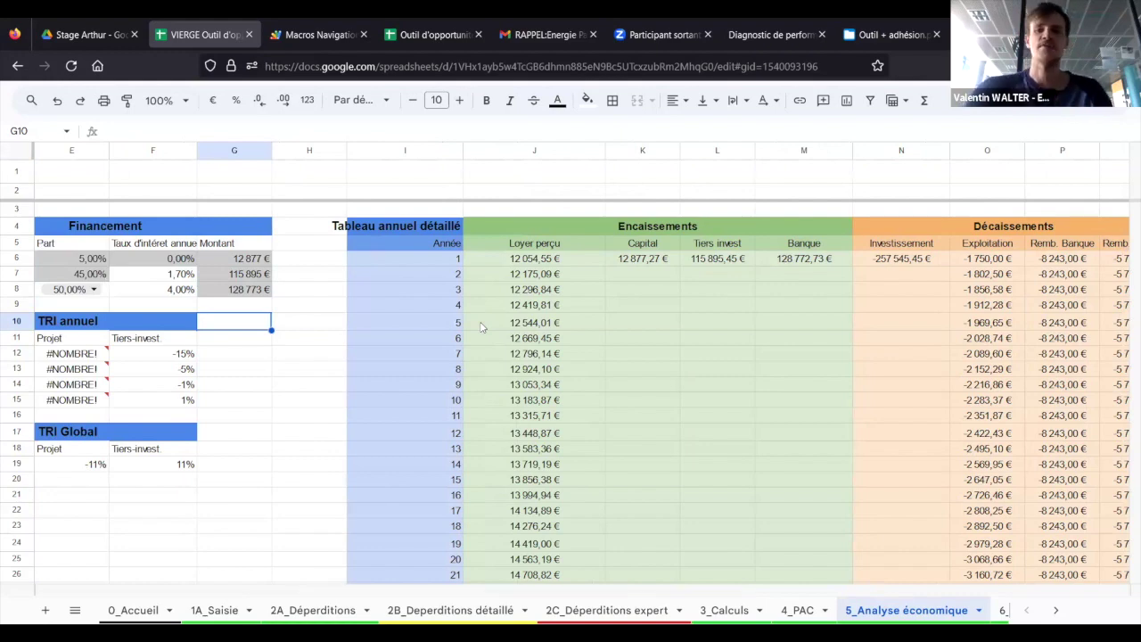
scroll(481, 327, right, 4)
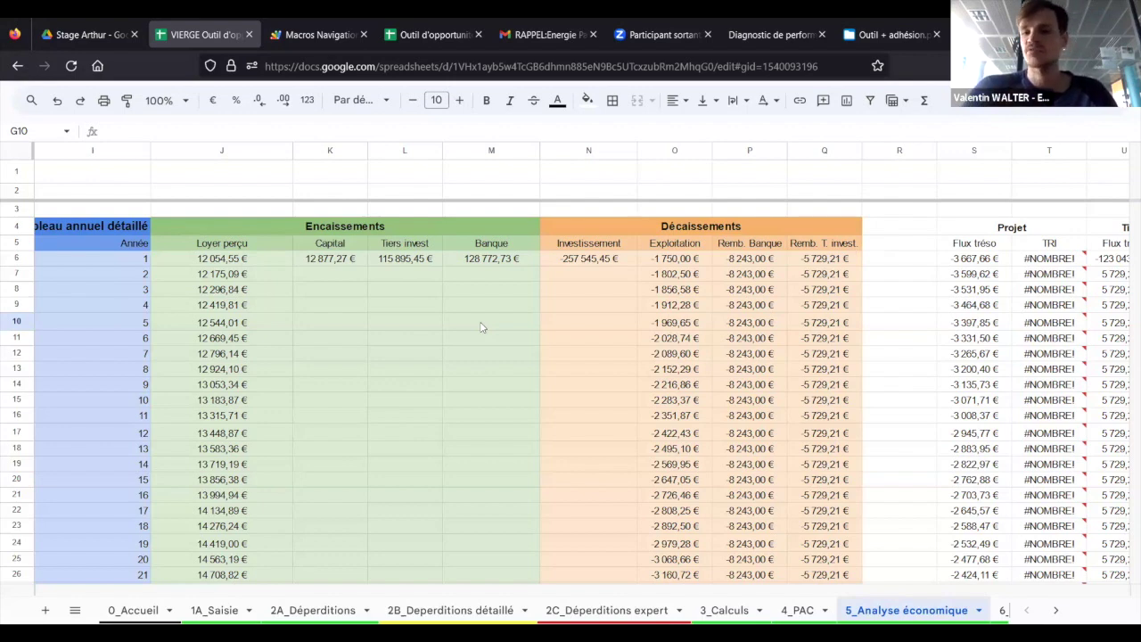
scroll(608, 322, right, 3)
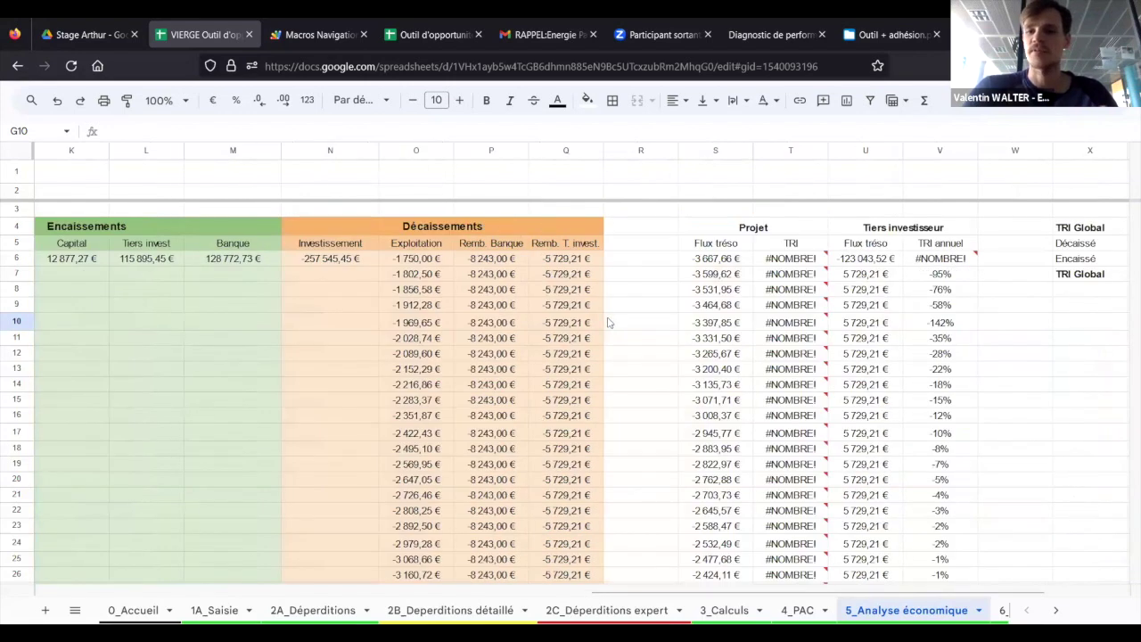
scroll(607, 323, right, 2)
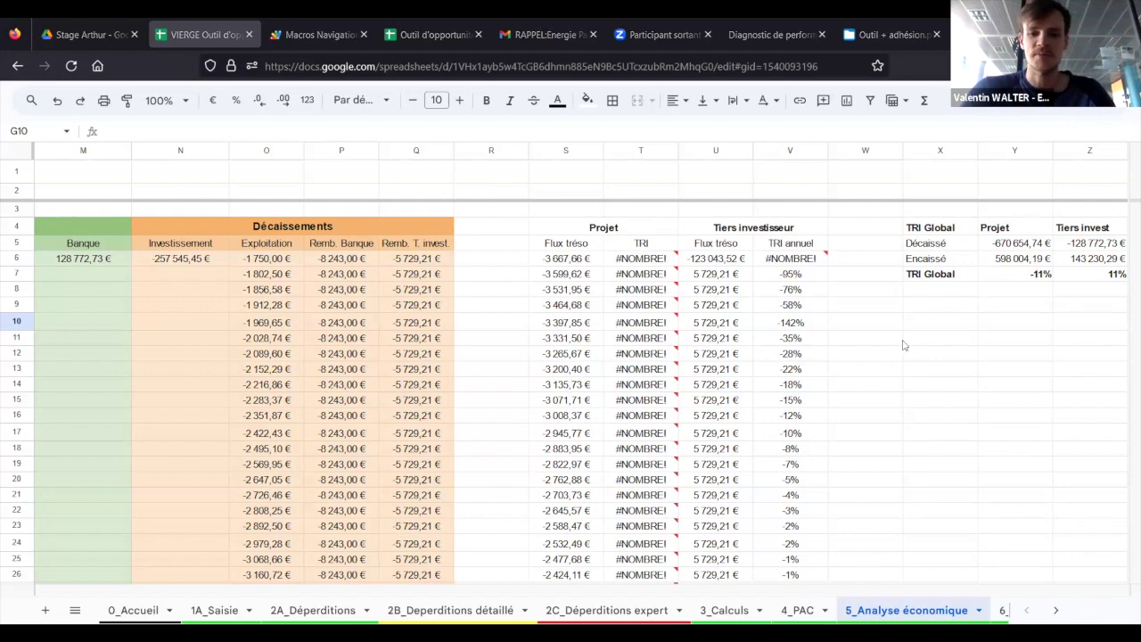
Step: Check the totals row of the annual detail table, then return to the CAPEX and Financement tables
scroll(903, 345, down, 3)
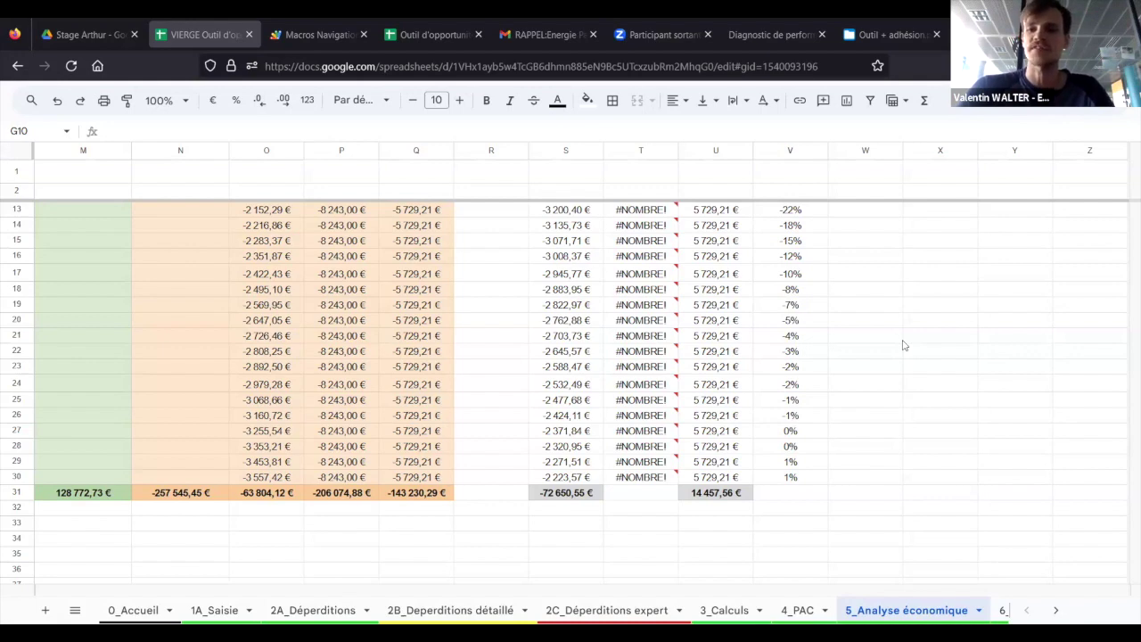
scroll(902, 345, up, 1)
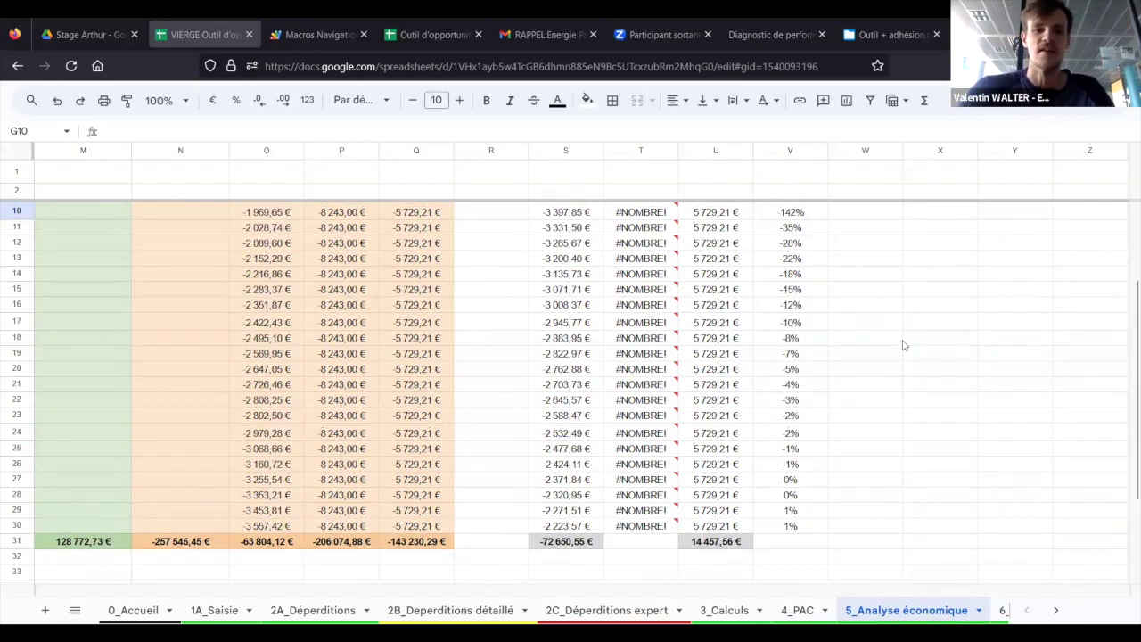
scroll(903, 345, up, 1)
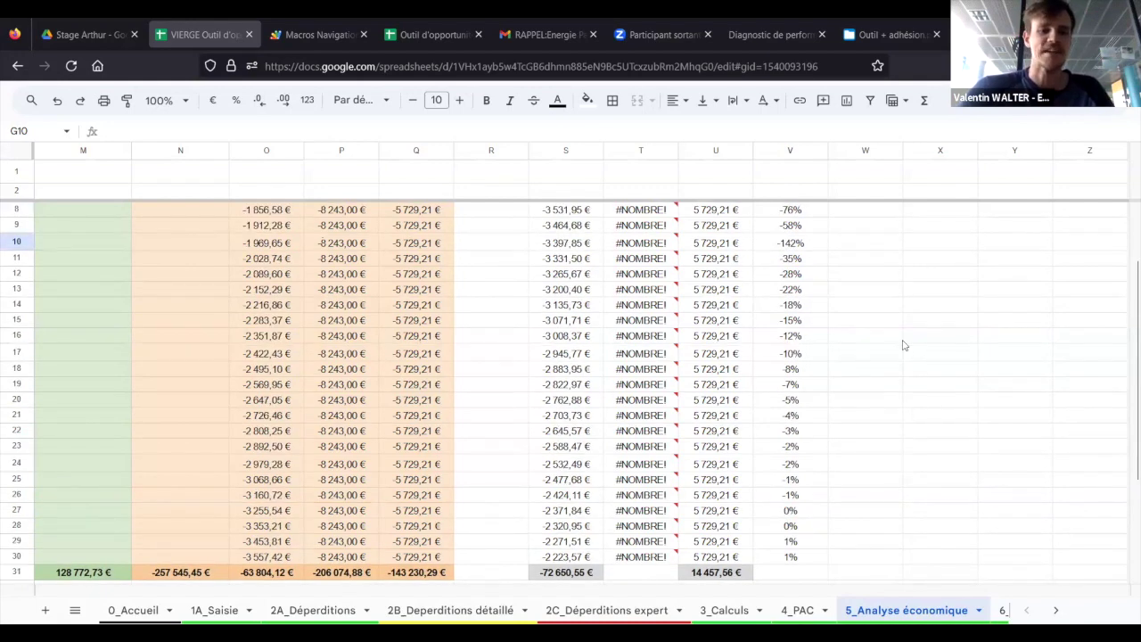
scroll(902, 345, up, 2)
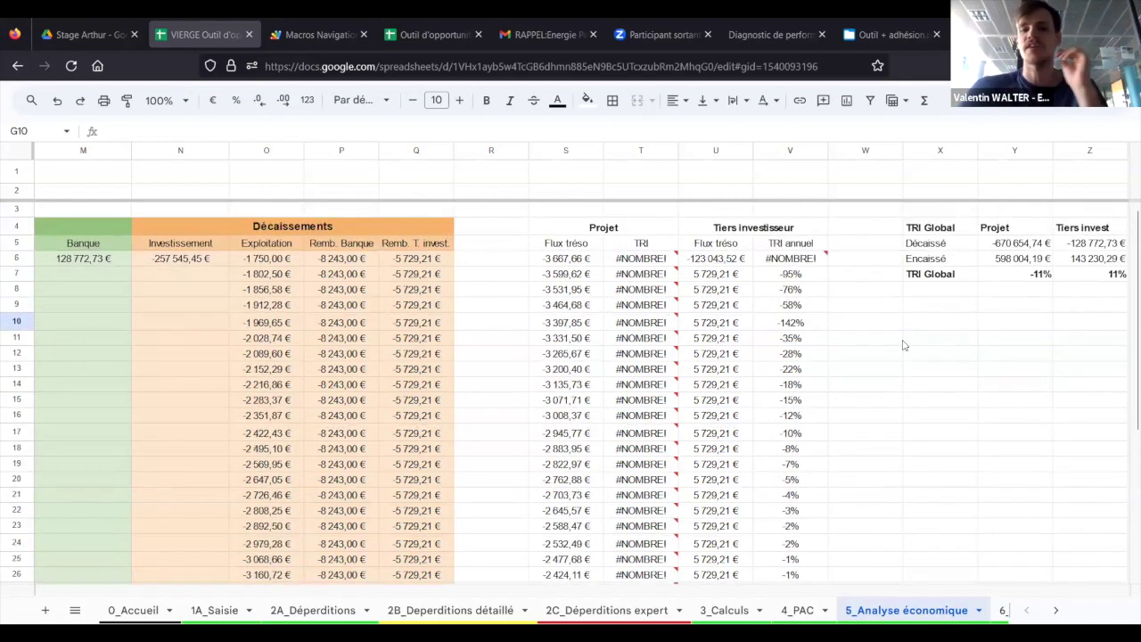
scroll(903, 345, left, 5)
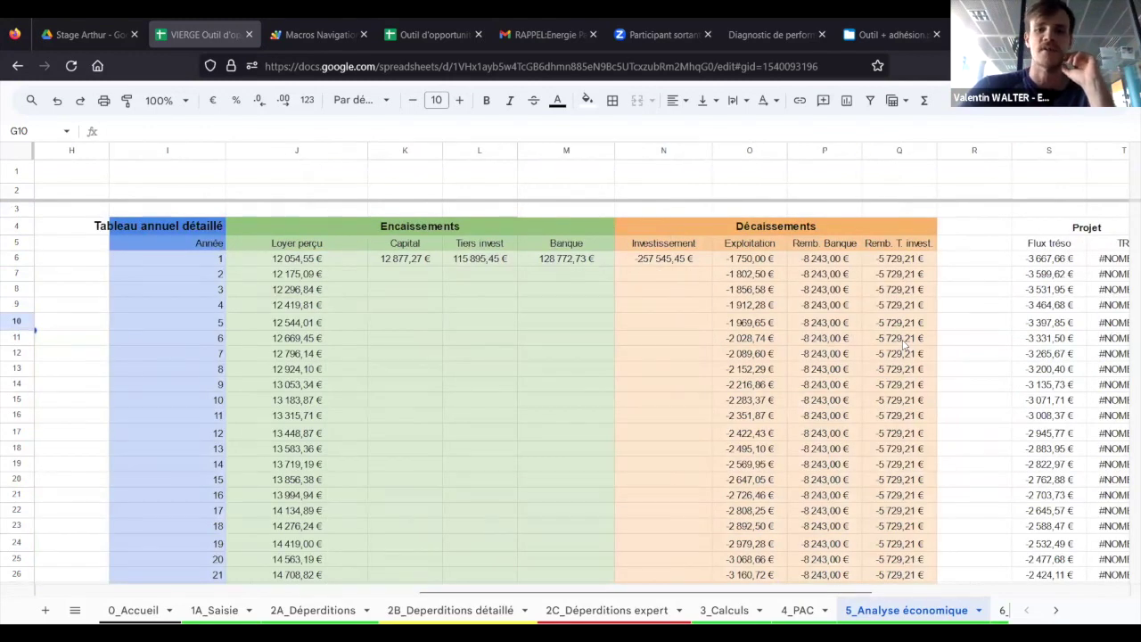
scroll(903, 344, left, 5)
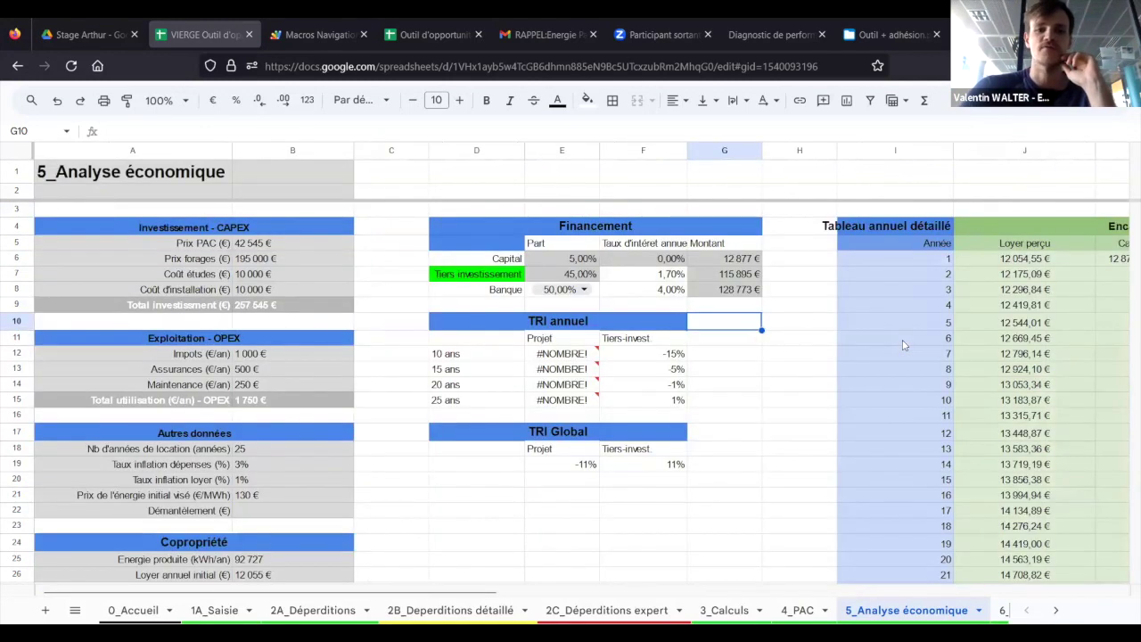
Step: Open the 6_Résultats sheet and review the current DPE labels and the possible heat pump data
scroll(902, 345, down, 1)
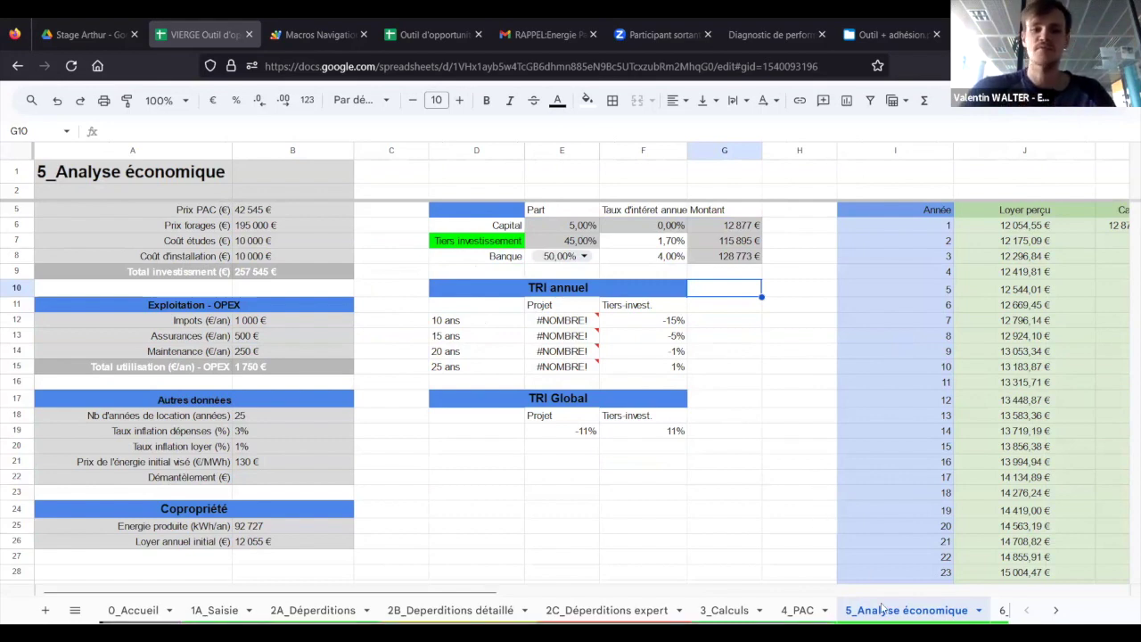
scroll(891, 610, right, 5)
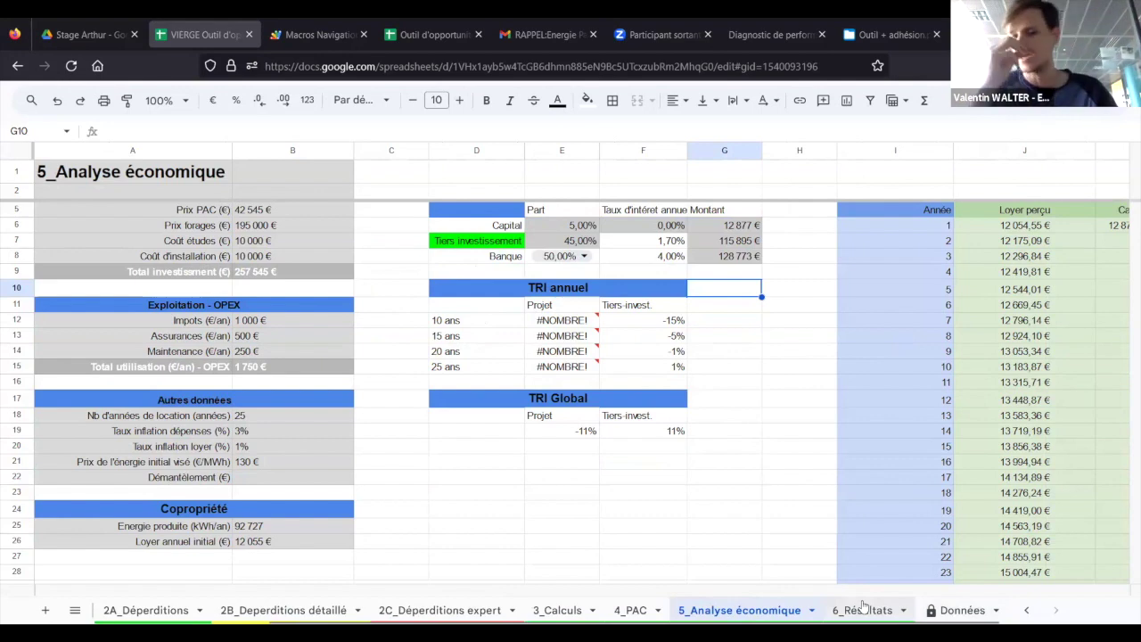
click(863, 606)
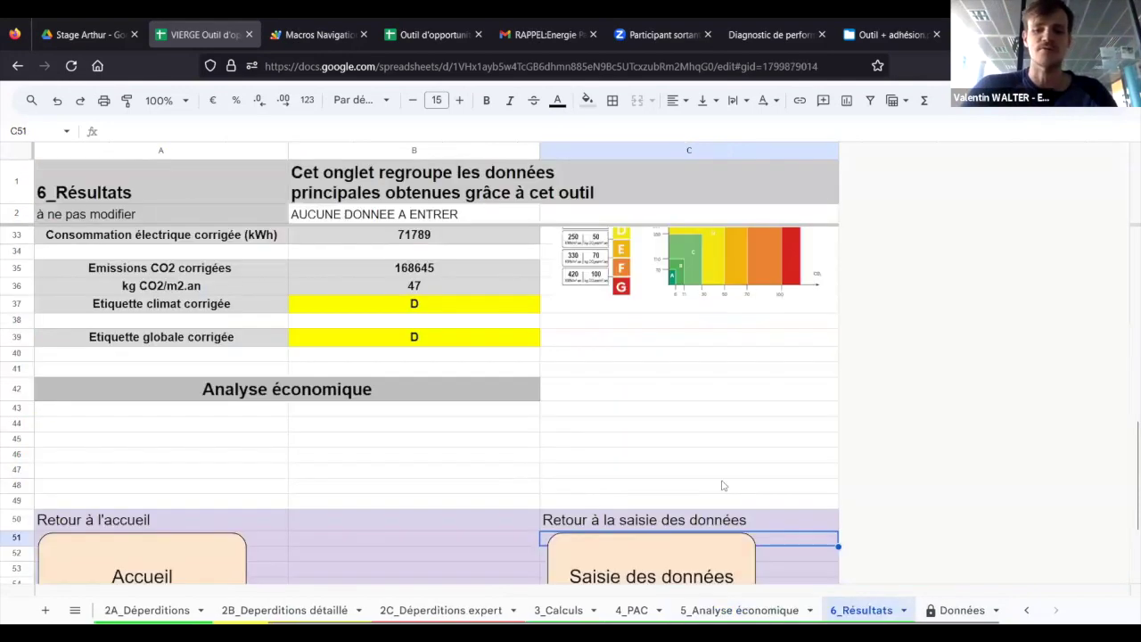
scroll(721, 485, up, 5)
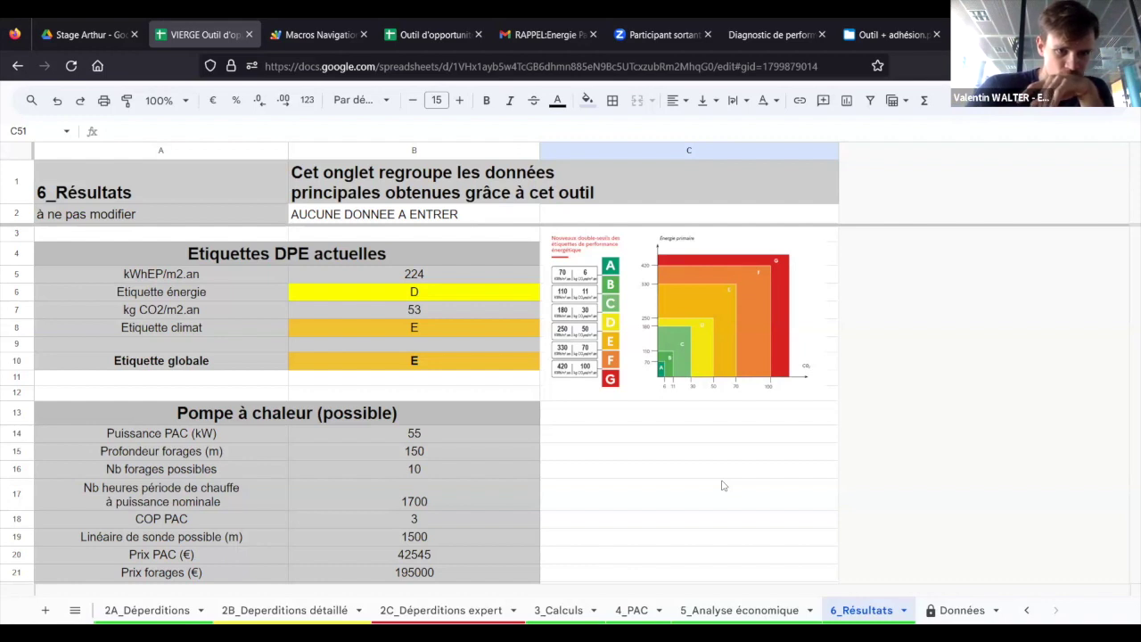
scroll(723, 485, down, 2)
scroll(723, 485, down, 1)
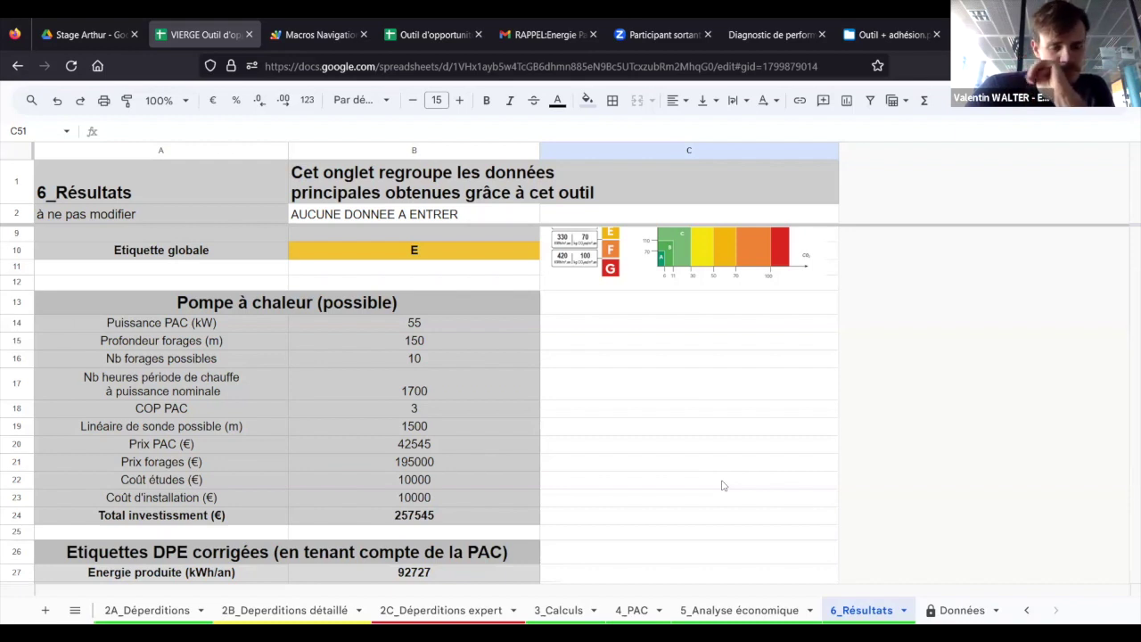
scroll(723, 484, down, 2)
scroll(723, 485, up, 3)
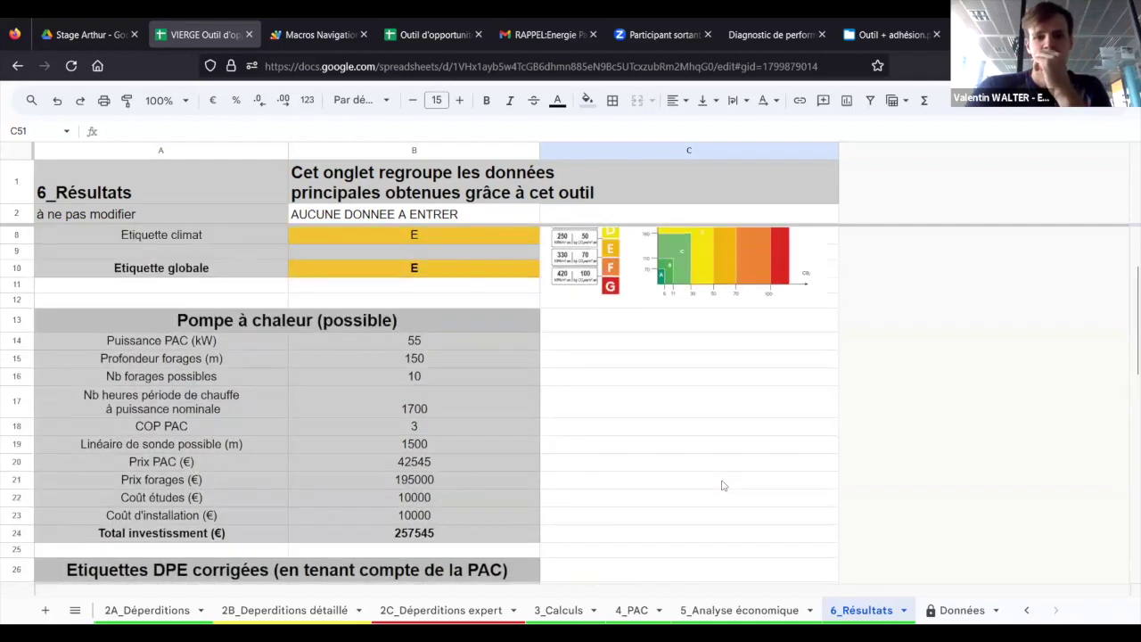
Step: Review the DPE labels corrected for the heat pump and the Analyse économique section of the results
scroll(722, 484, down, 5)
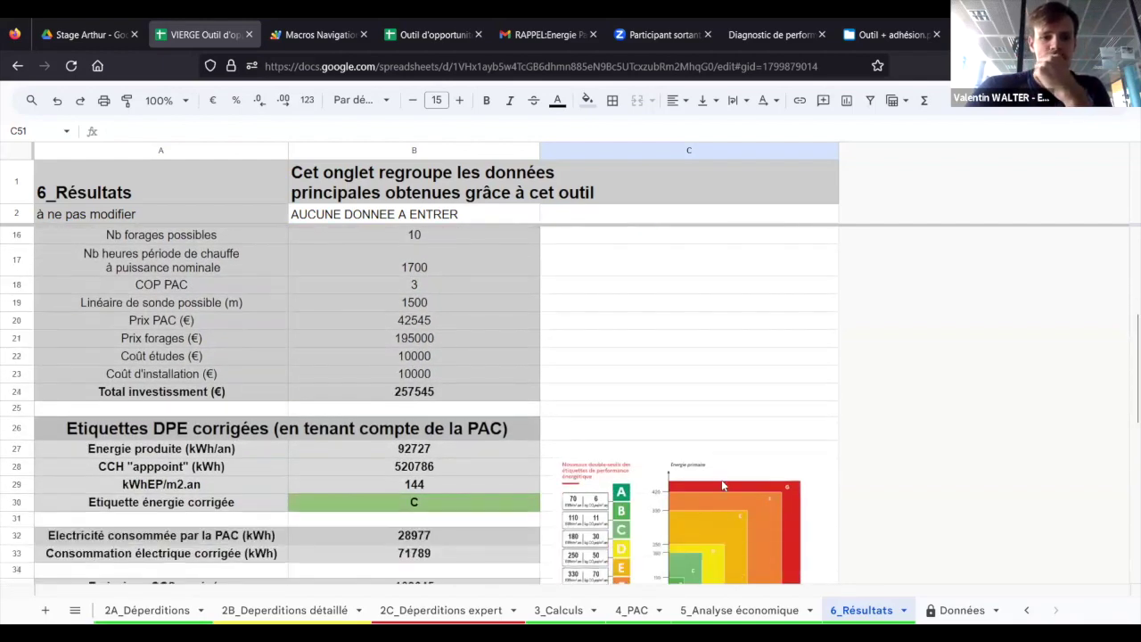
scroll(723, 484, down, 3)
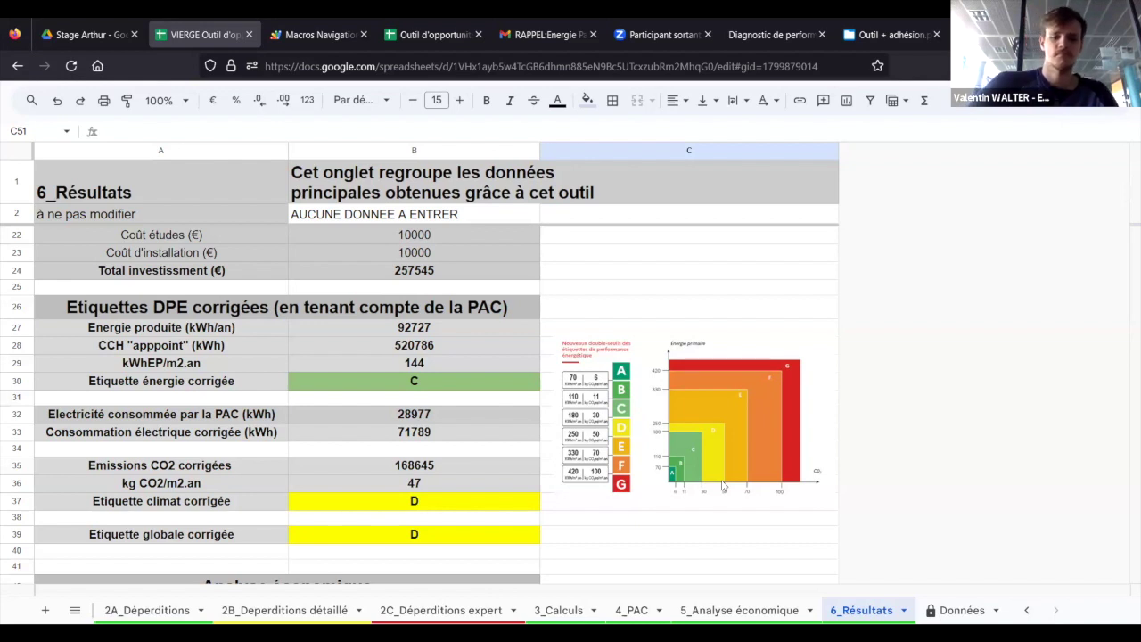
scroll(722, 485, down, 2)
scroll(723, 485, down, 5)
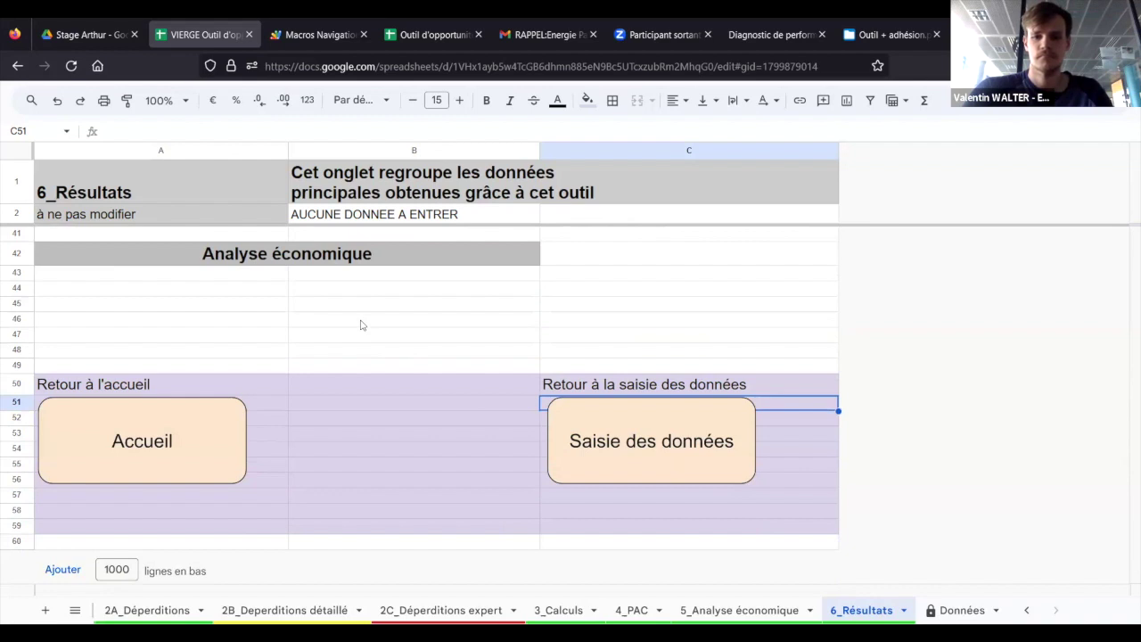
Step: Return to the 0_Accueil sheet and launch the Détaillé mode to open the 2B heat loss sheet
click(226, 419)
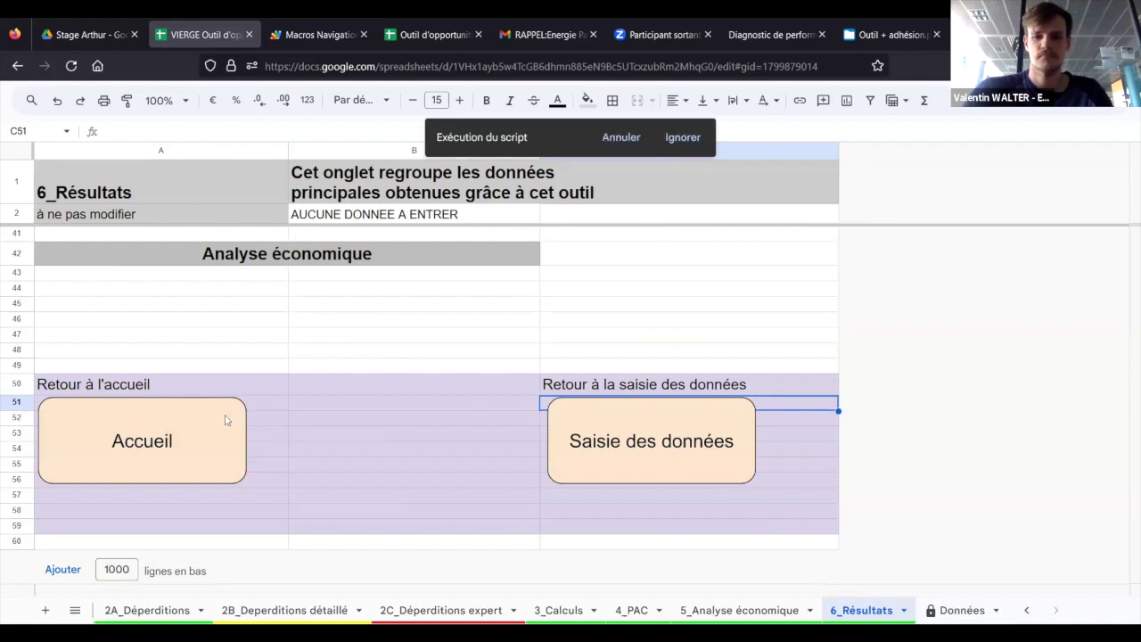
scroll(426, 344, down, 1)
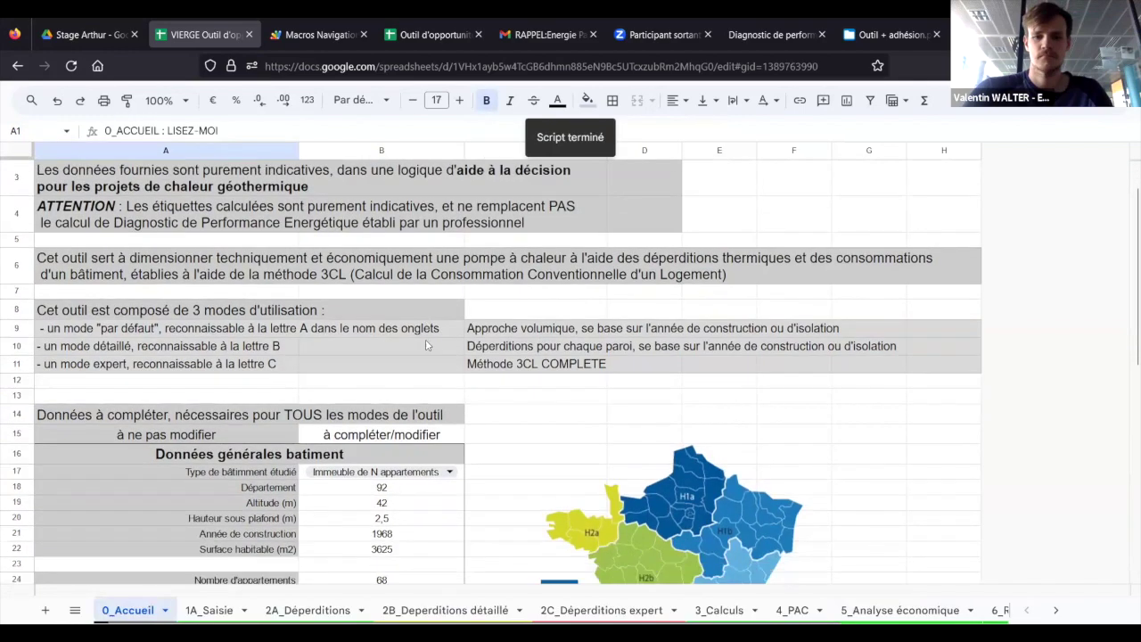
scroll(426, 345, down, 5)
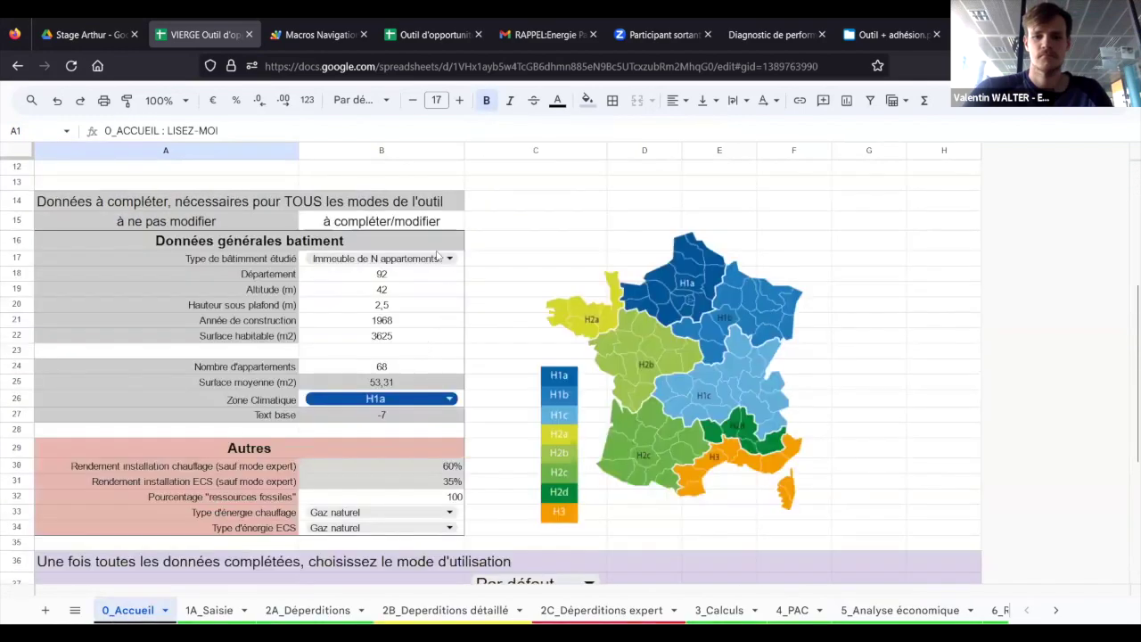
scroll(421, 227, down, 2)
scroll(420, 226, down, 3)
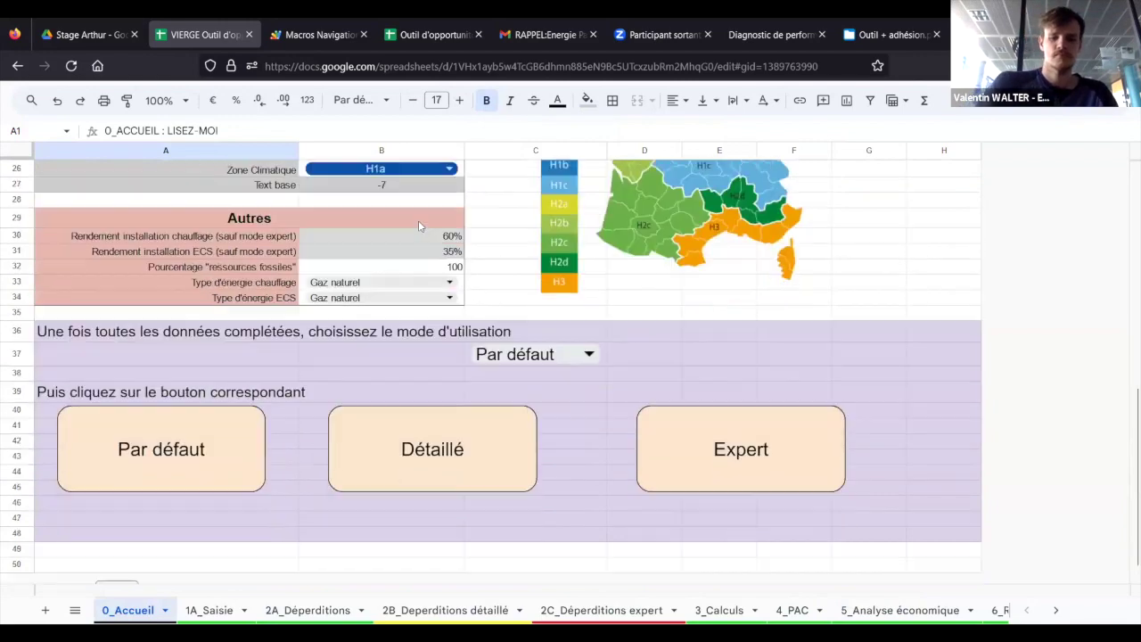
click(416, 440)
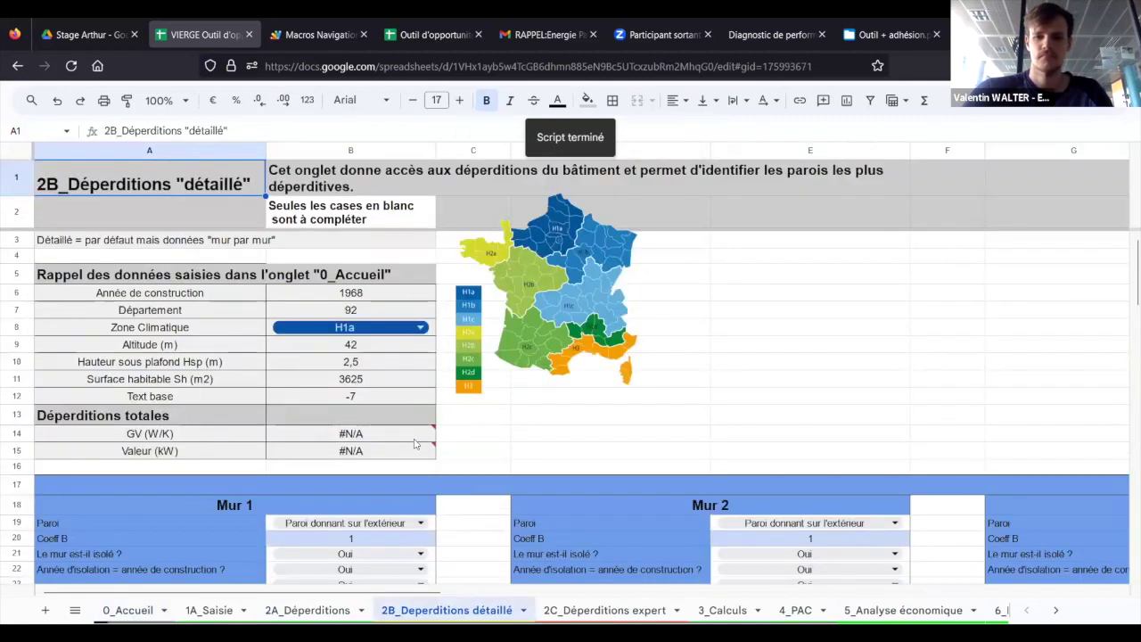
Step: Move the climate zone map slightly lower on the 2B sheet, beside the recalled building data
click(589, 299)
drag(589, 307, 596, 361)
click(765, 356)
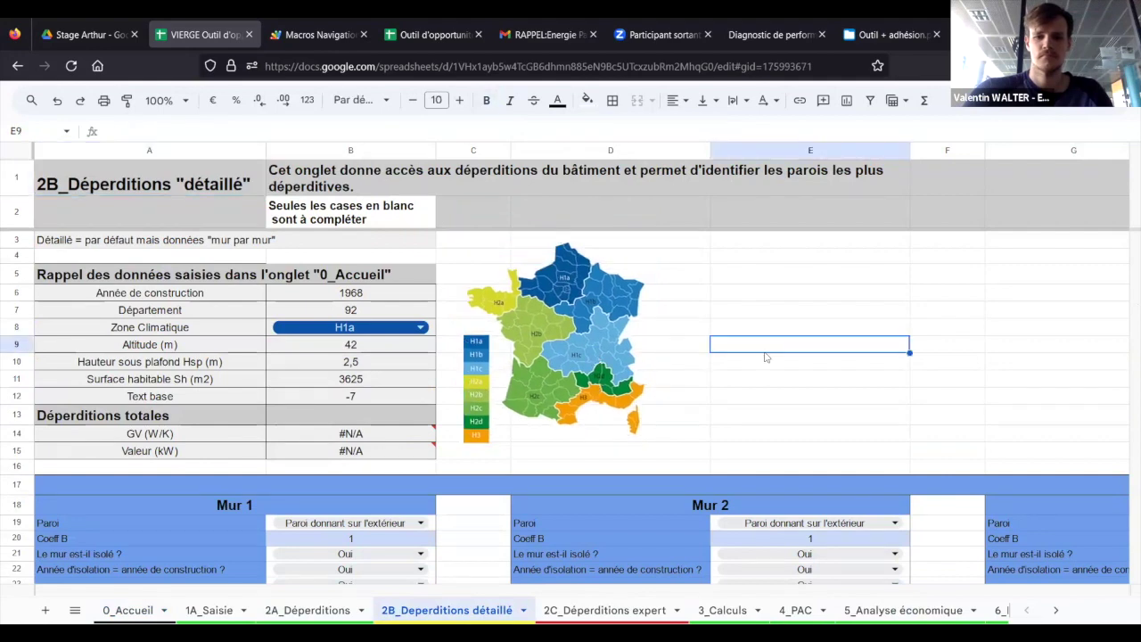
Step: Examine the Mur 1 and Mur 2 input blocks, including the wall type and insulation fields
scroll(765, 357, down, 2)
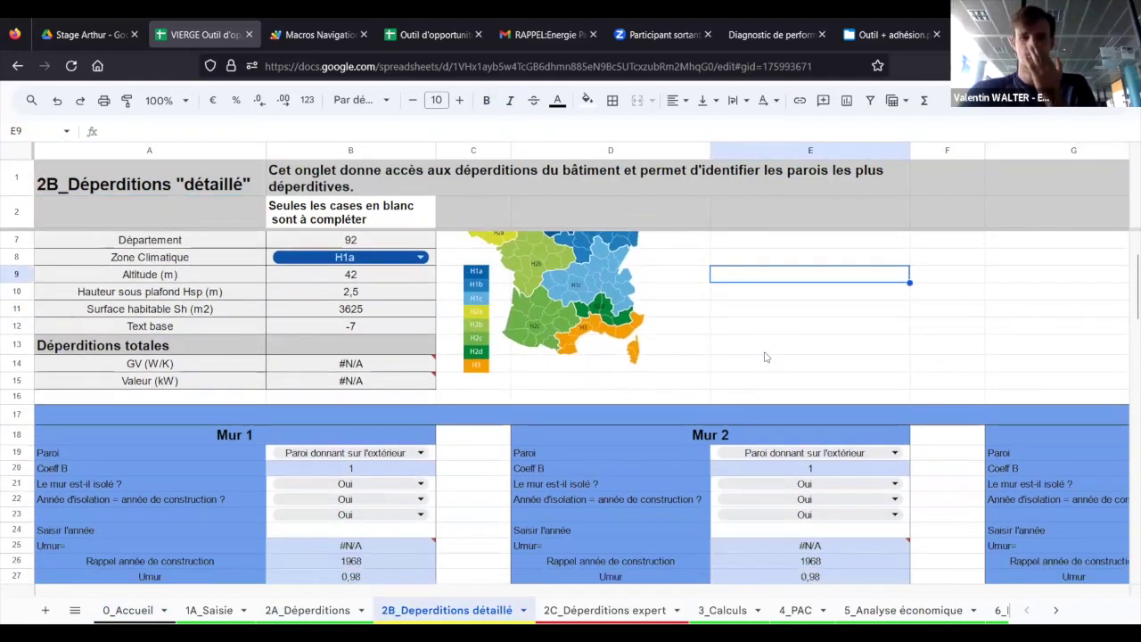
scroll(765, 356, down, 4)
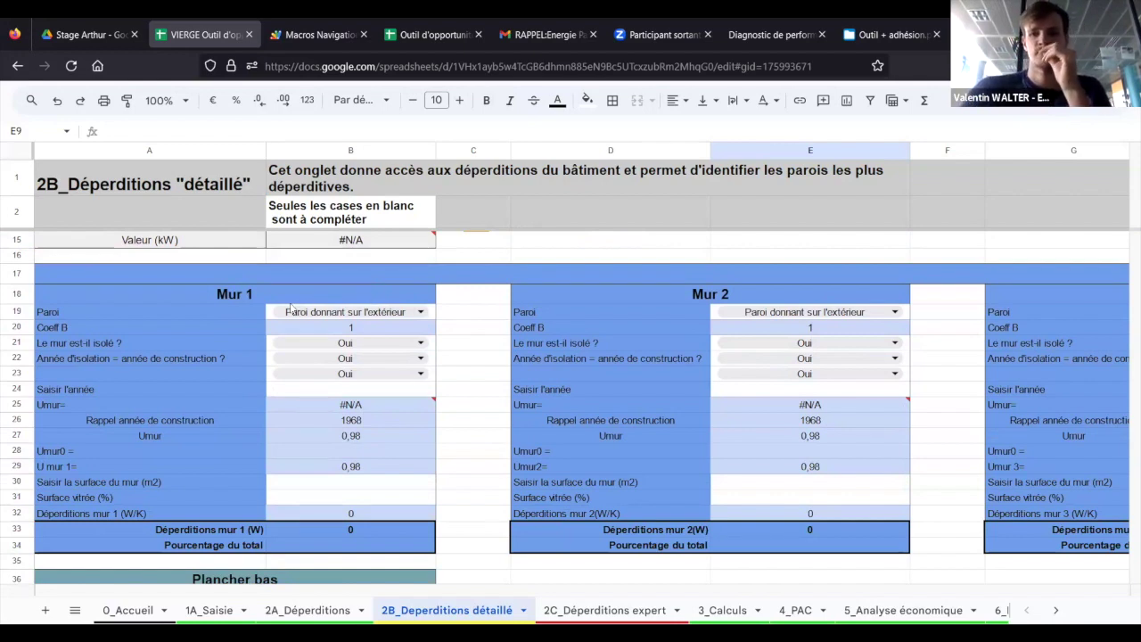
click(344, 344)
click(363, 367)
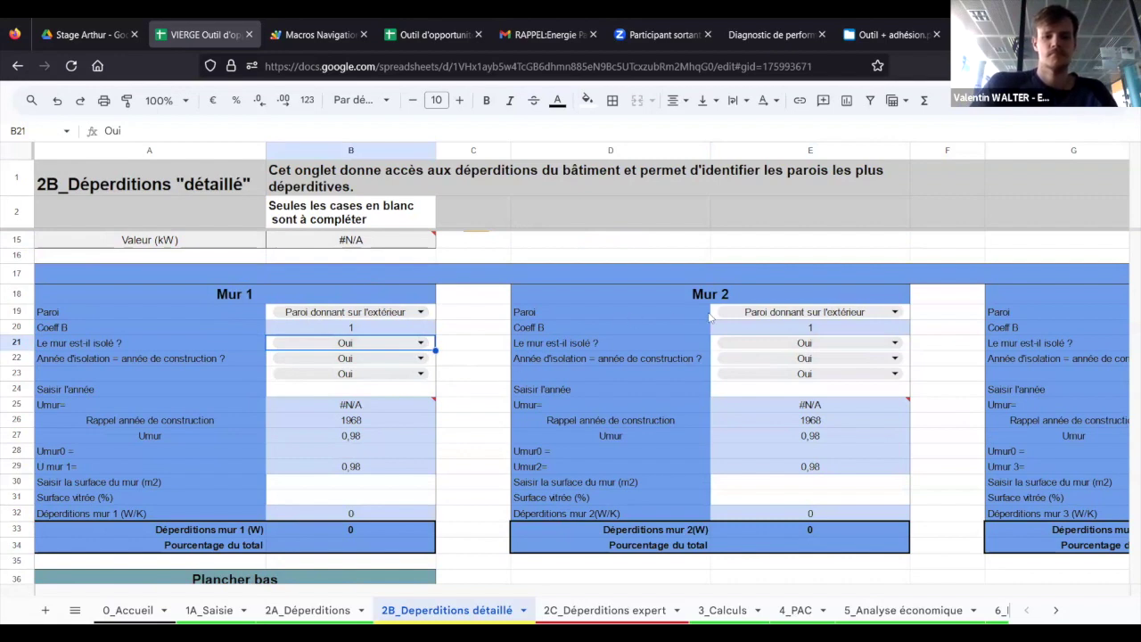
Step: Set the wall type of both Mur 2 and Mur 3 to Paroi donnant sur un autre bâtiment
click(754, 312)
click(753, 312)
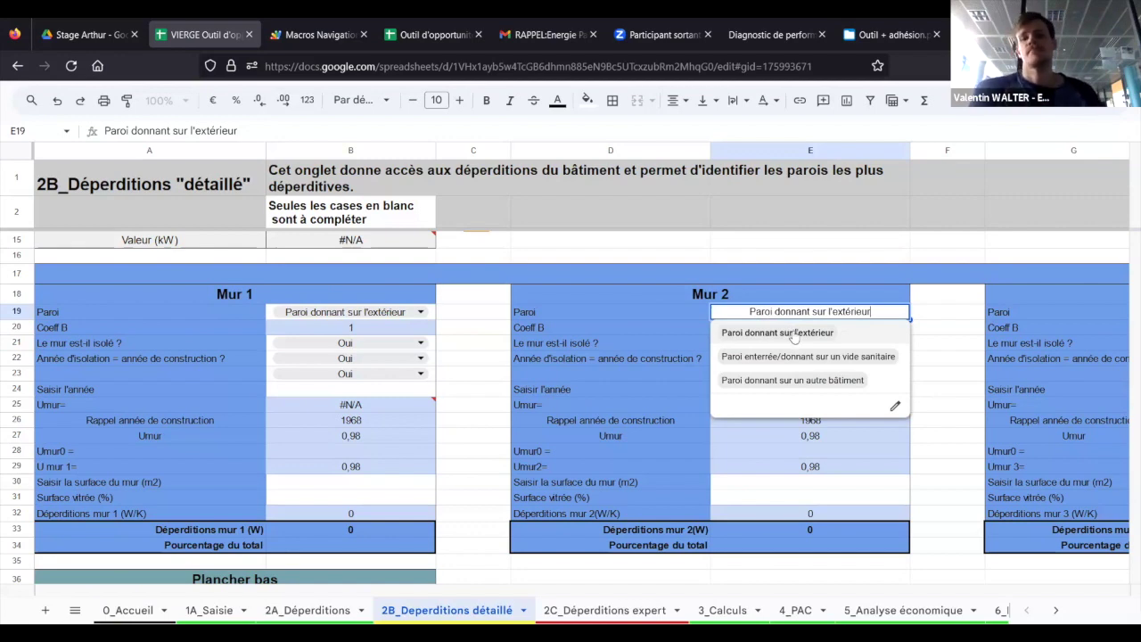
click(796, 378)
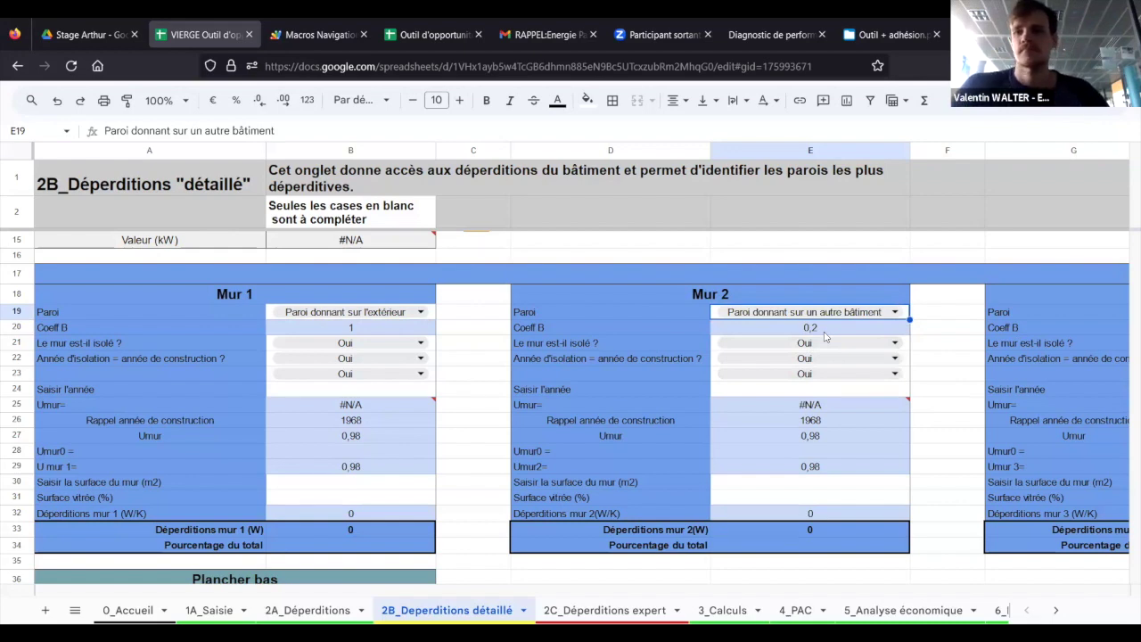
scroll(825, 336, right, 5)
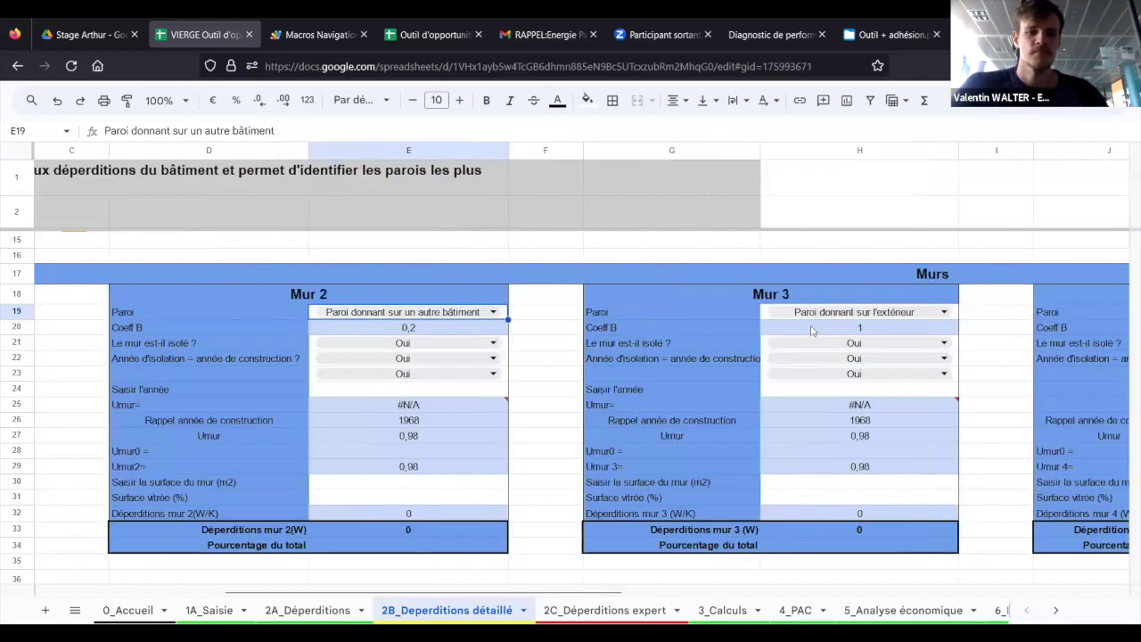
click(816, 316)
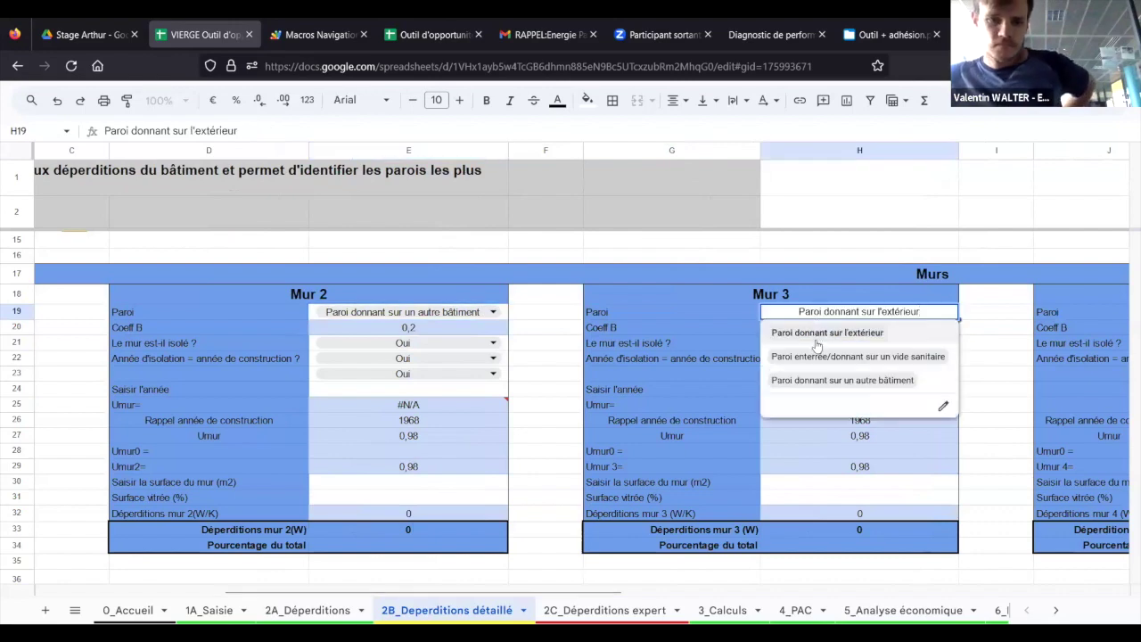
click(818, 378)
scroll(820, 339, right, 6)
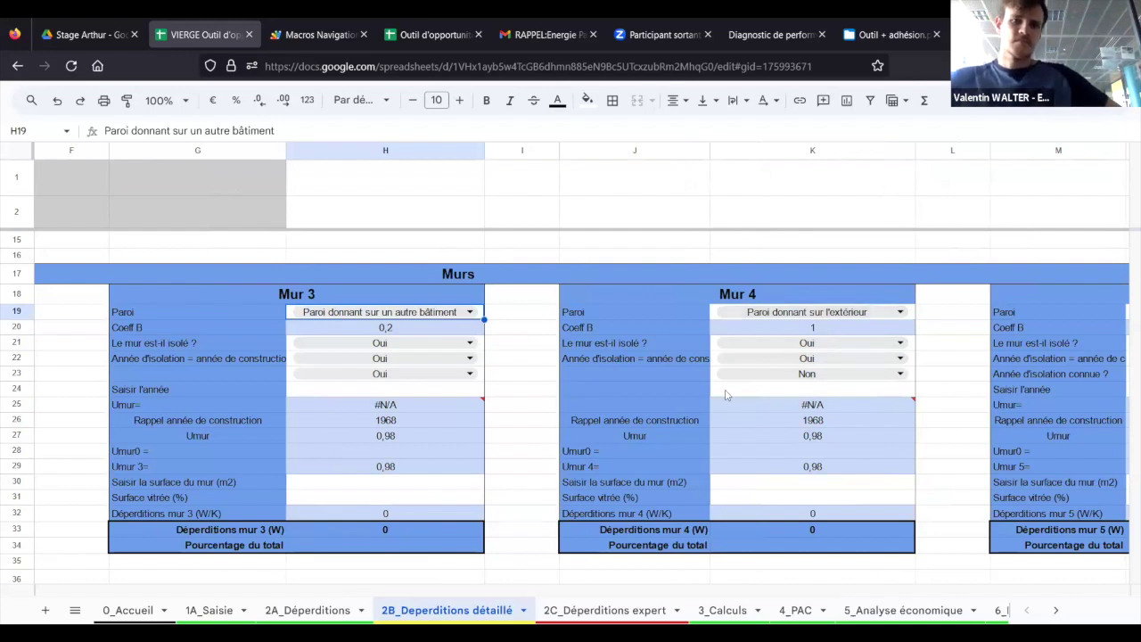
Step: Check the Oui/Non choices of Mur 1's insulation questions, including the insulation year, keeping Oui selected
scroll(726, 395, left, 10)
scroll(727, 394, up, 1)
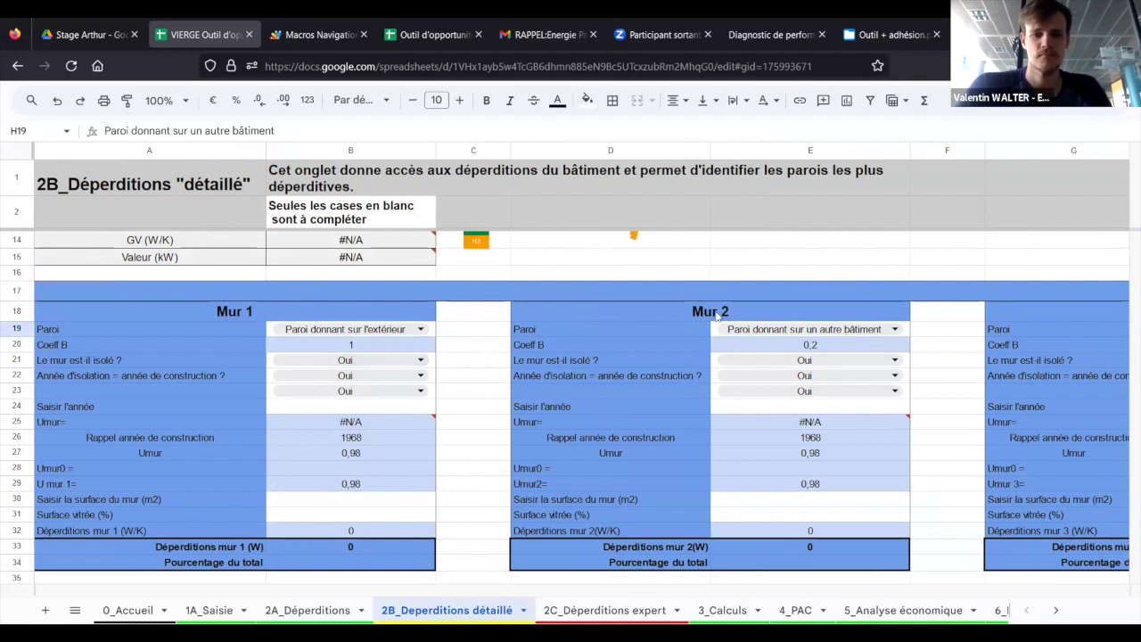
click(361, 366)
click(361, 373)
click(375, 373)
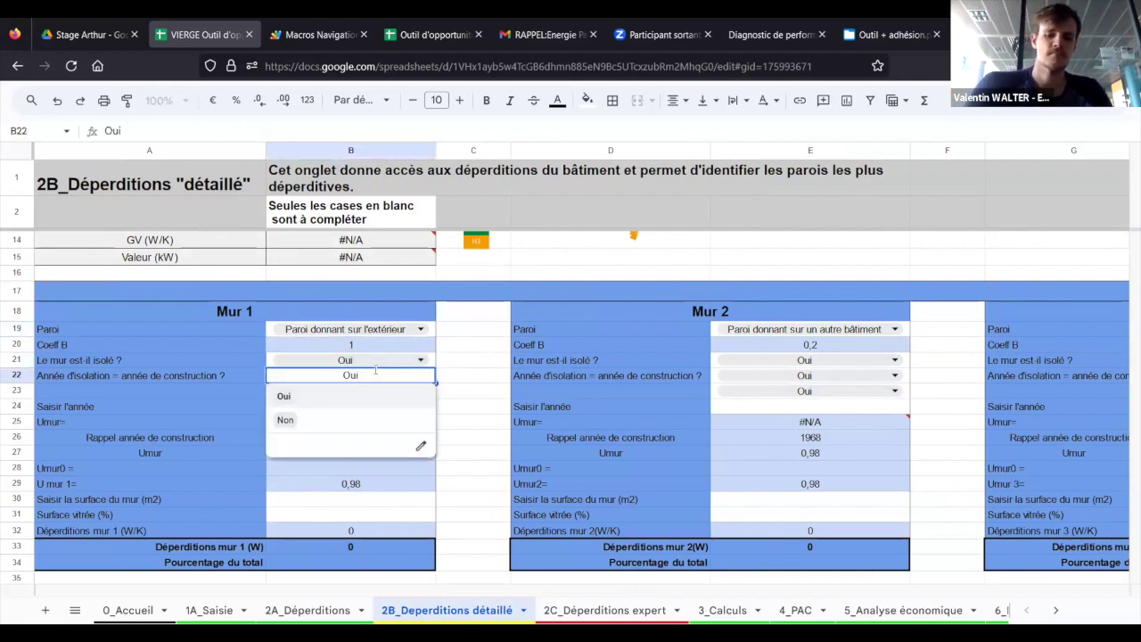
click(361, 395)
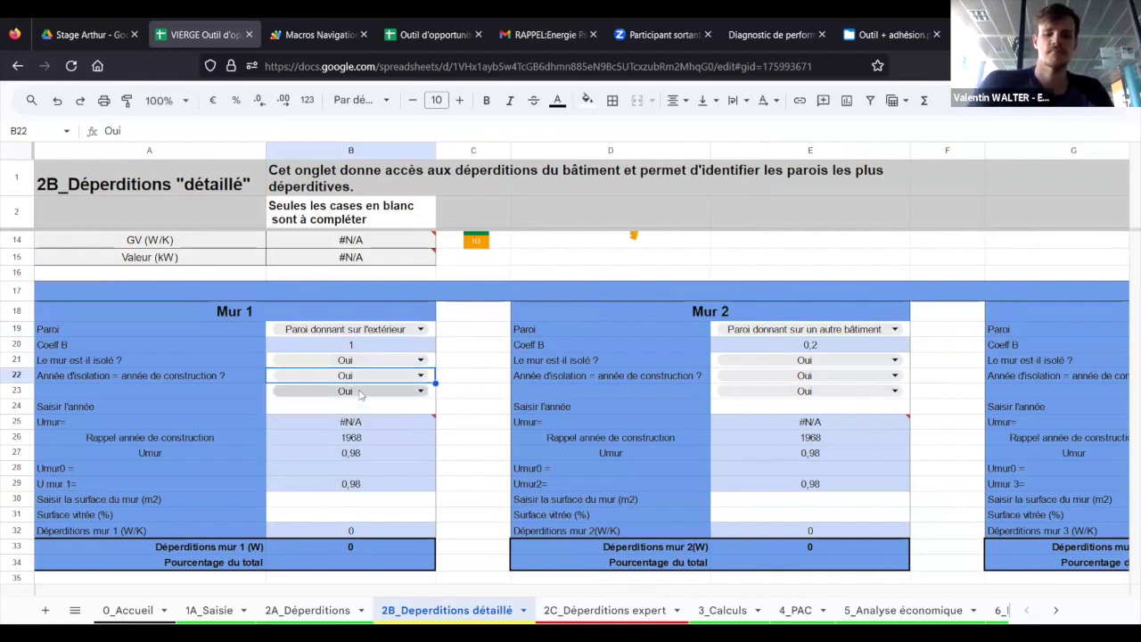
click(363, 393)
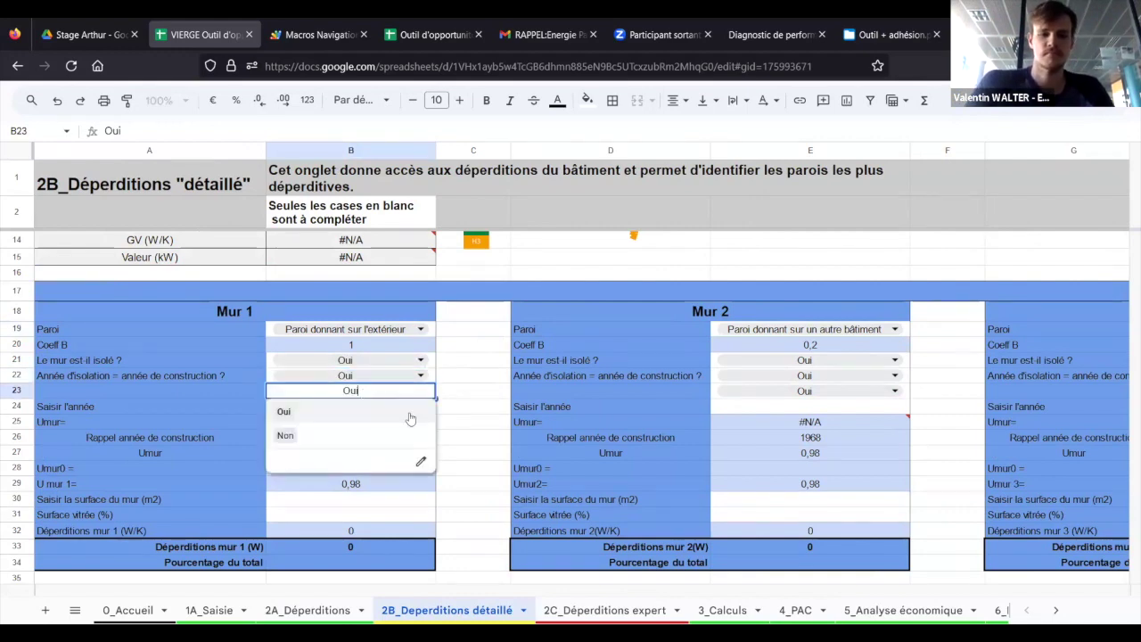
click(479, 456)
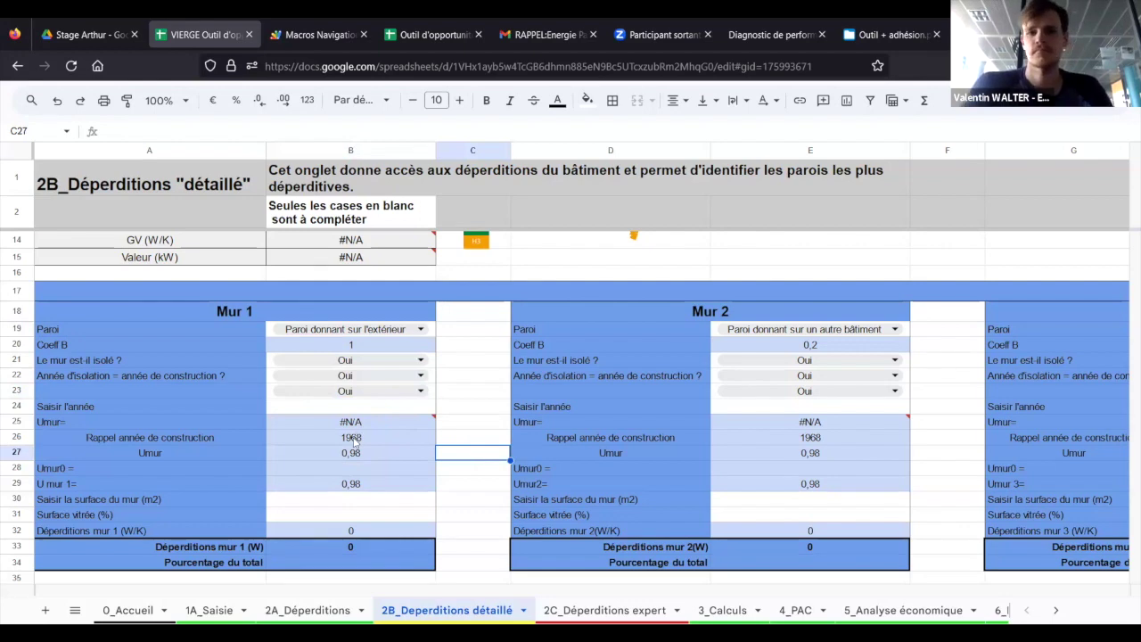
Step: Enter a wall surface of 100 m2 and a glazed surface of 20 % for Mur 1
click(349, 505)
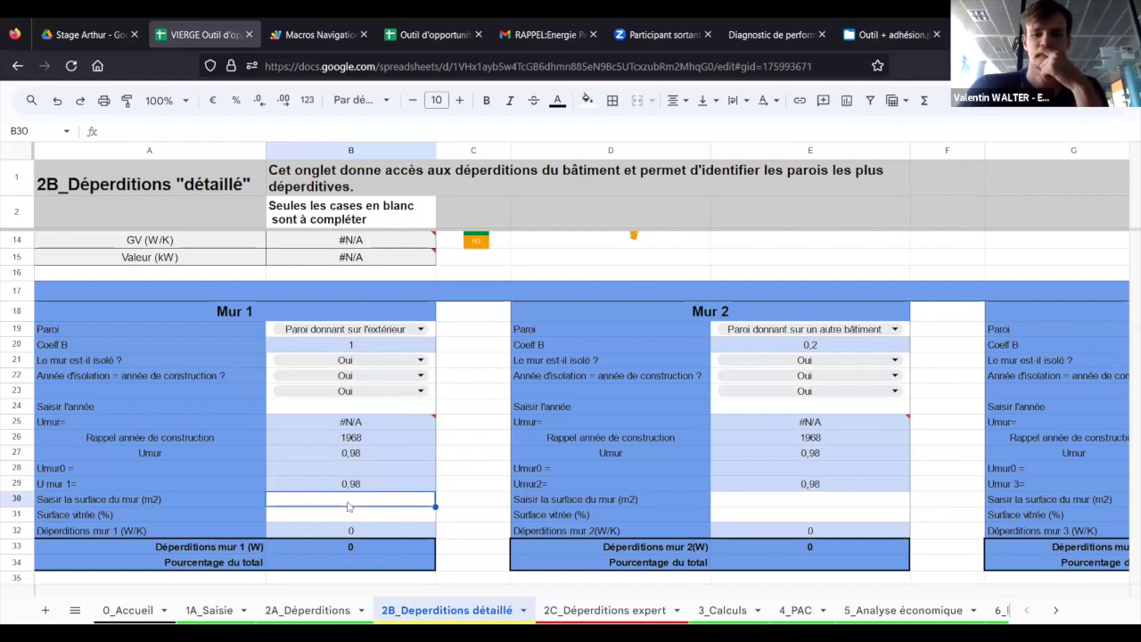
text(100)
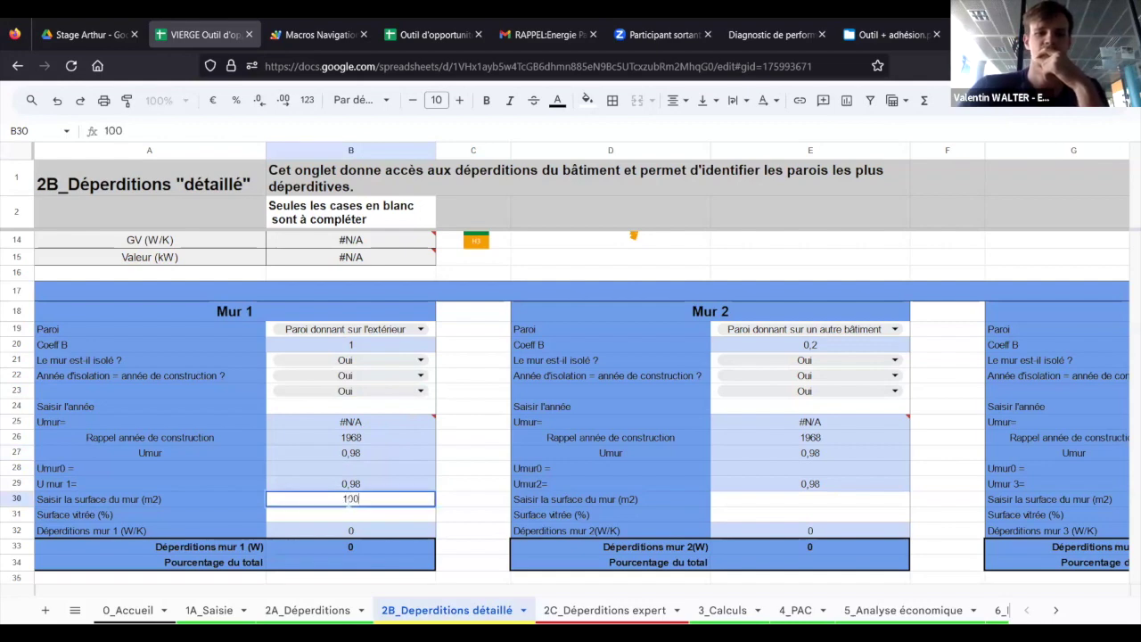
key(Return)
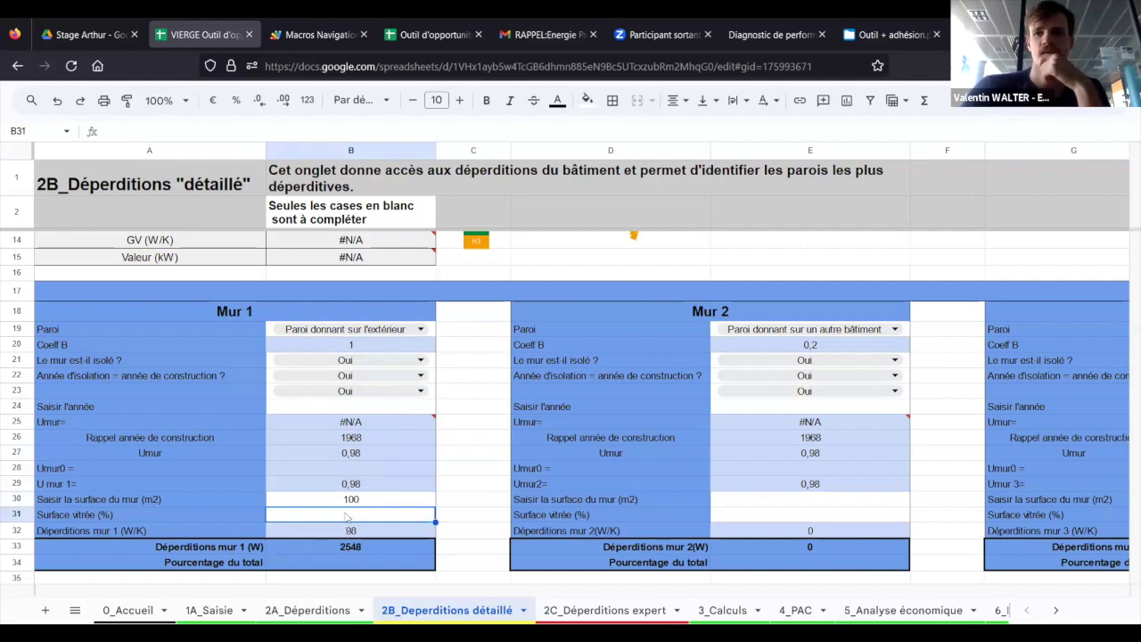
text(20)
key(Return)
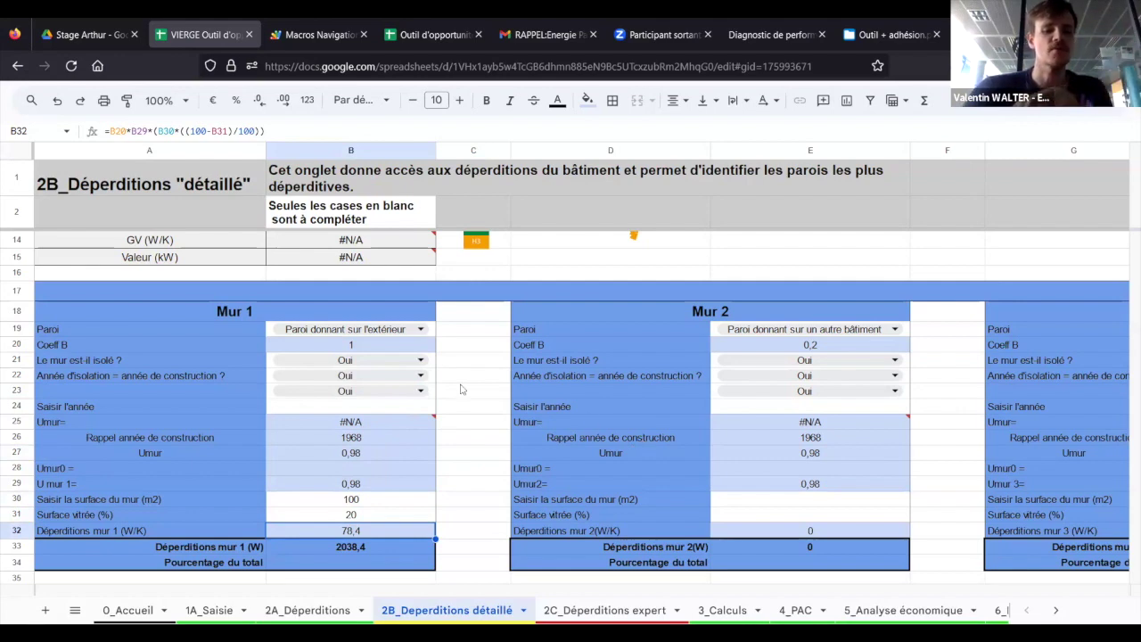
Step: Review the rest of the 2B sheet, from Plancher bas and Menuiseries to Plancher haut, thermal bridge and air renewal losses
scroll(461, 388, down, 3)
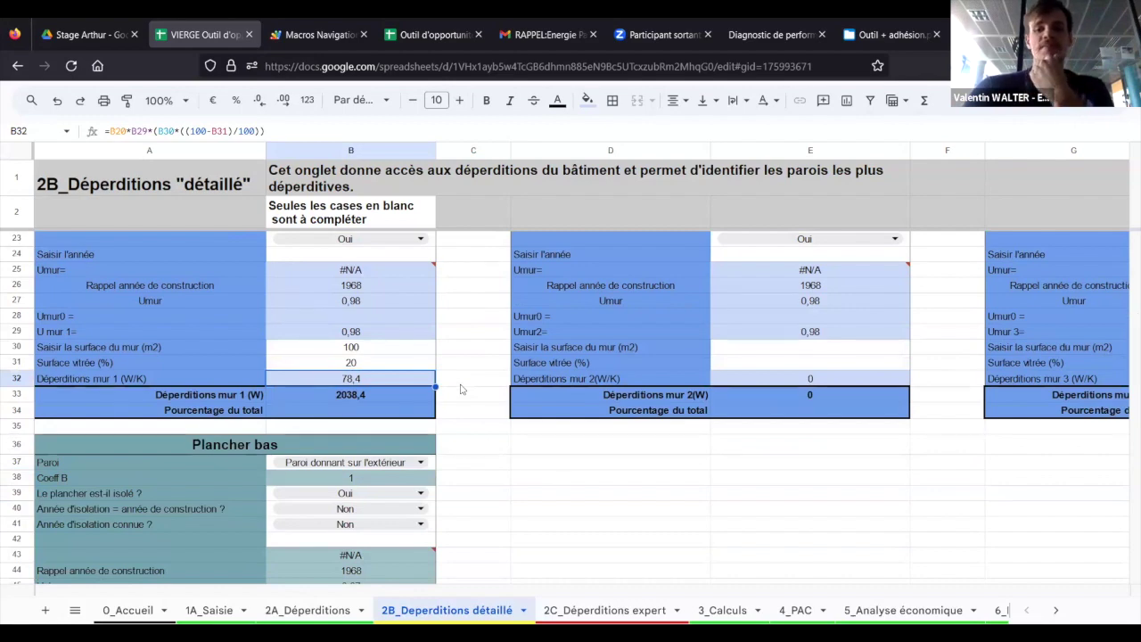
scroll(461, 389, down, 3)
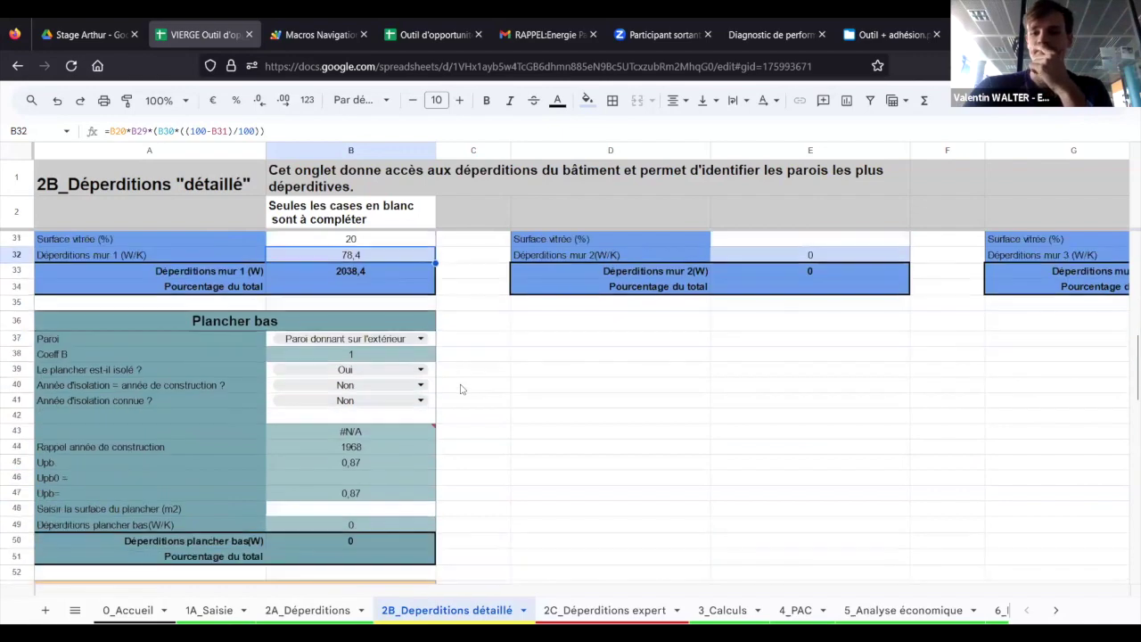
scroll(461, 389, up, 6)
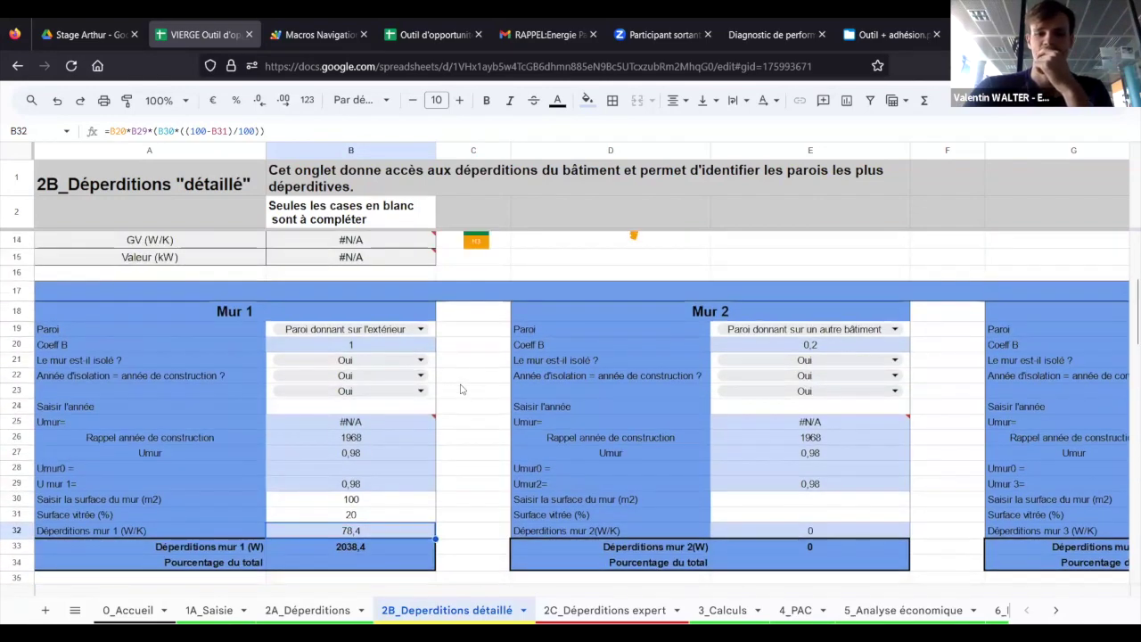
scroll(461, 388, down, 1)
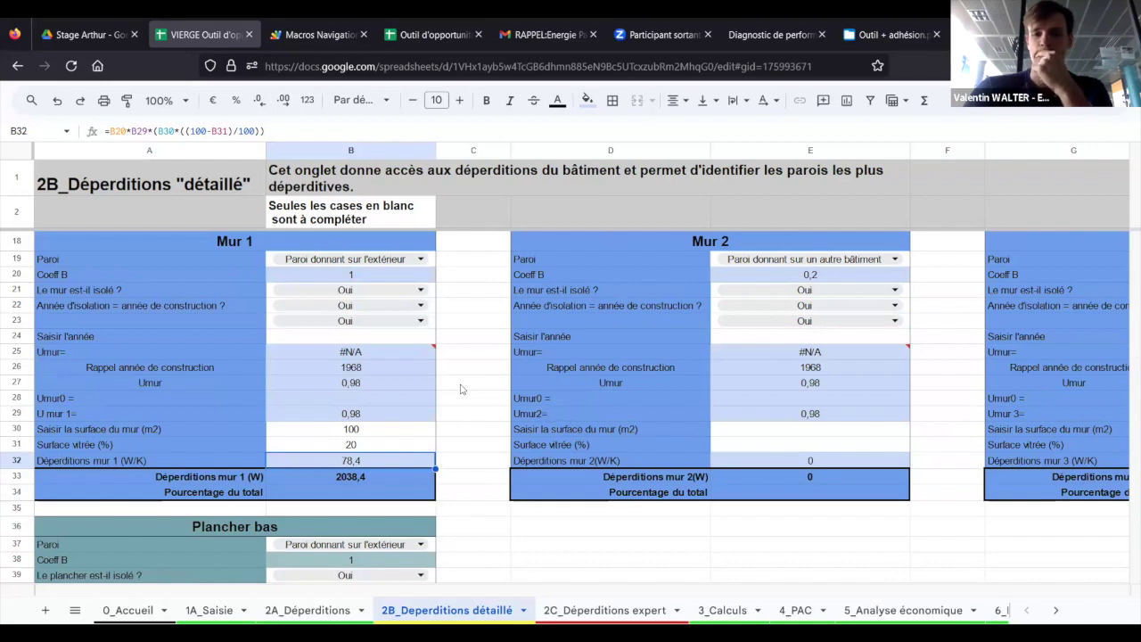
scroll(461, 389, down, 1)
scroll(461, 388, down, 2)
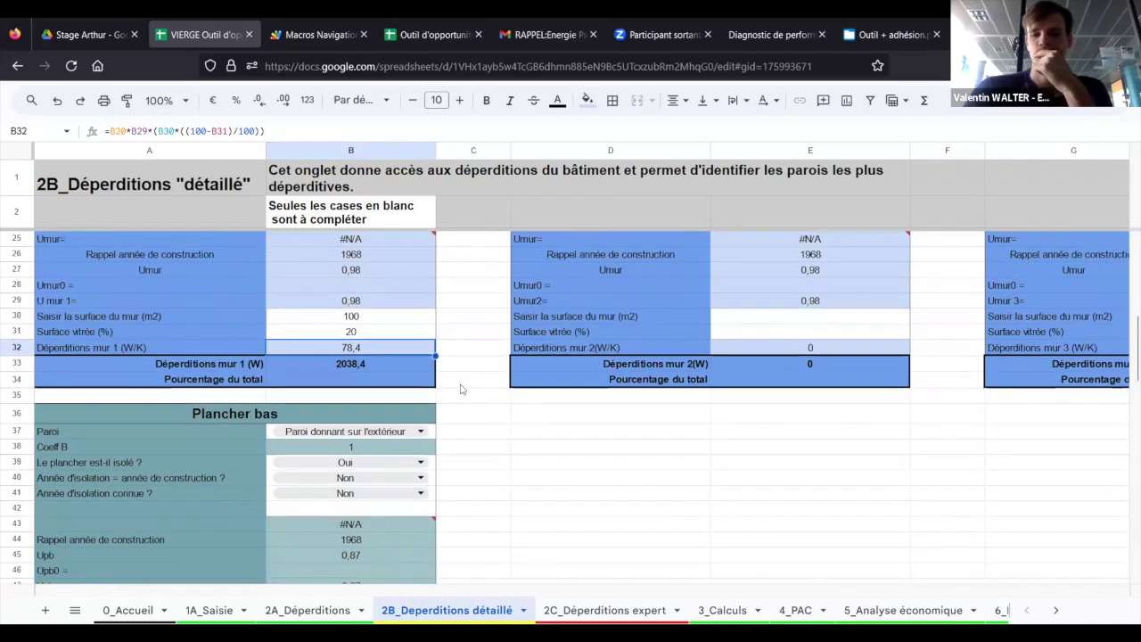
scroll(460, 388, down, 1)
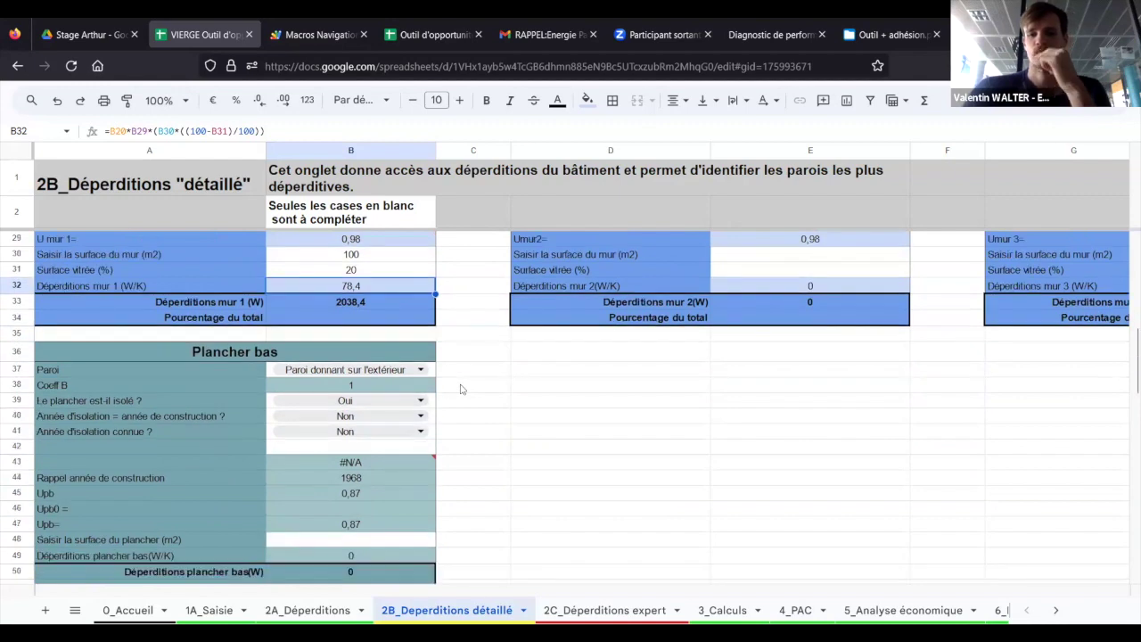
scroll(461, 389, down, 1)
scroll(461, 388, down, 2)
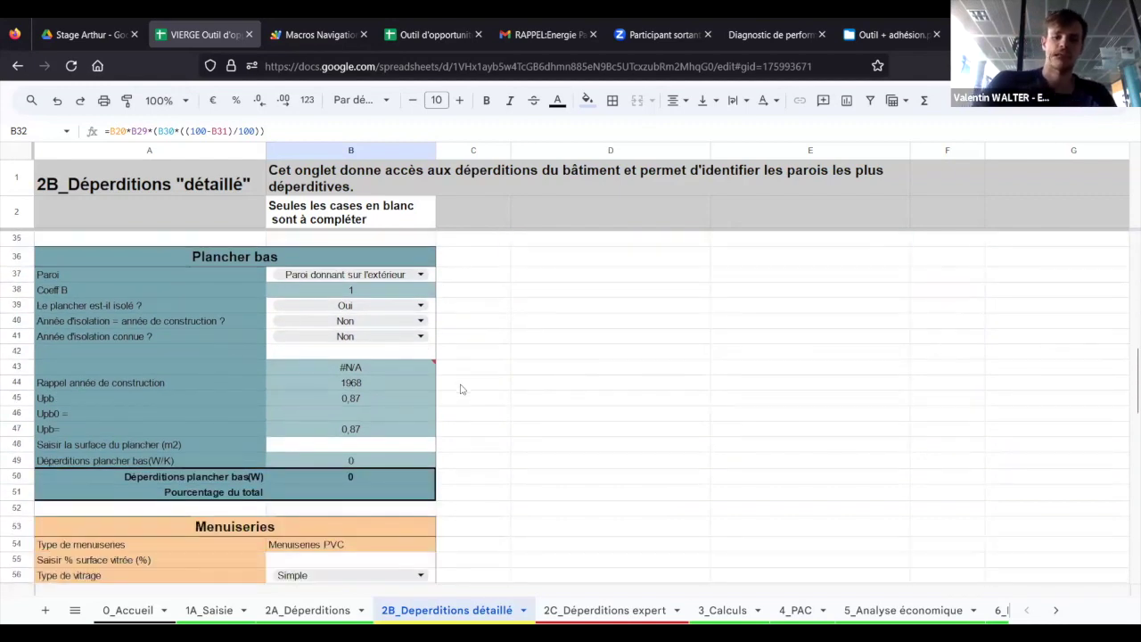
scroll(461, 388, down, 1)
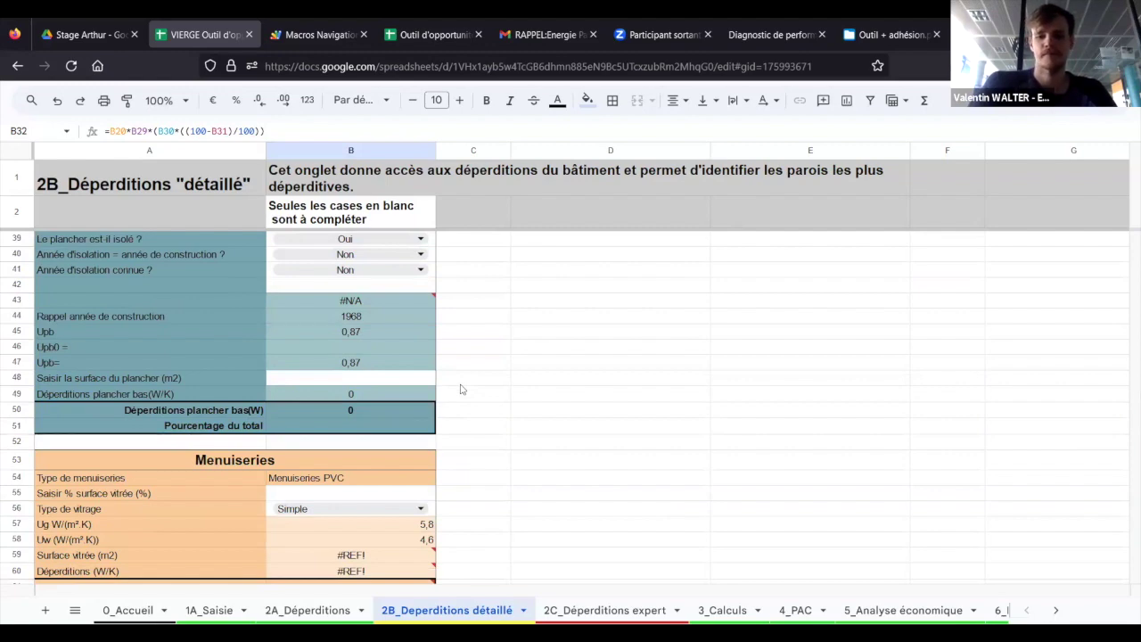
scroll(460, 389, down, 1)
scroll(460, 389, up, 2)
scroll(460, 389, down, 3)
scroll(461, 388, down, 5)
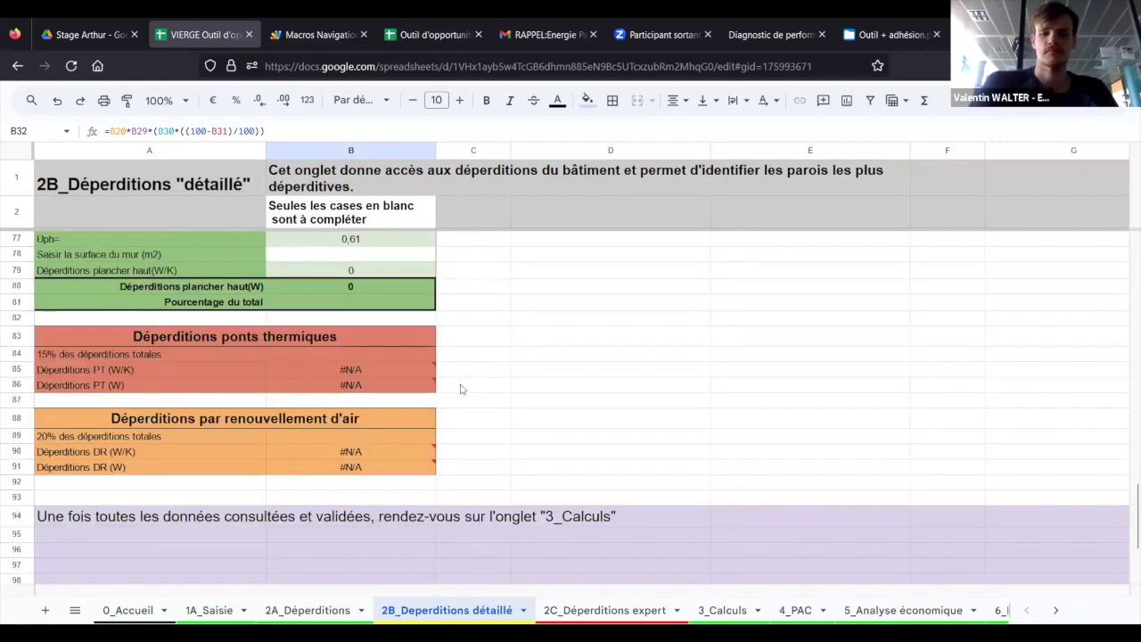
Step: Open the 2C_Déperditions expert sheet and examine the Mur 1 and Mur 2 U-value and insulation fields
click(588, 609)
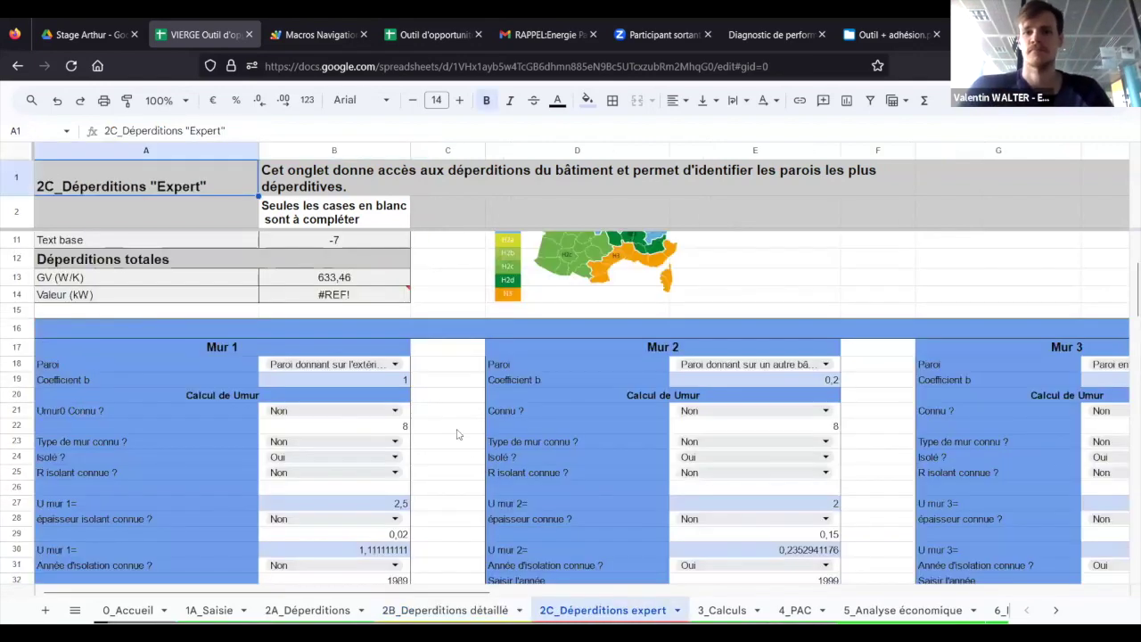
scroll(458, 433, up, 2)
scroll(458, 433, down, 3)
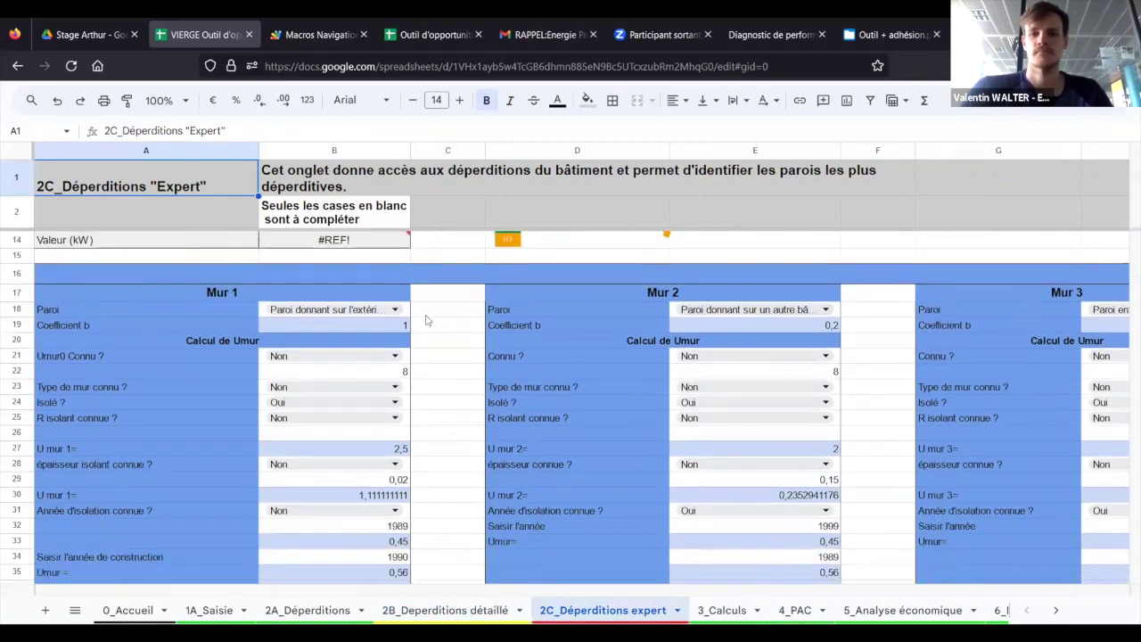
scroll(426, 320, down, 1)
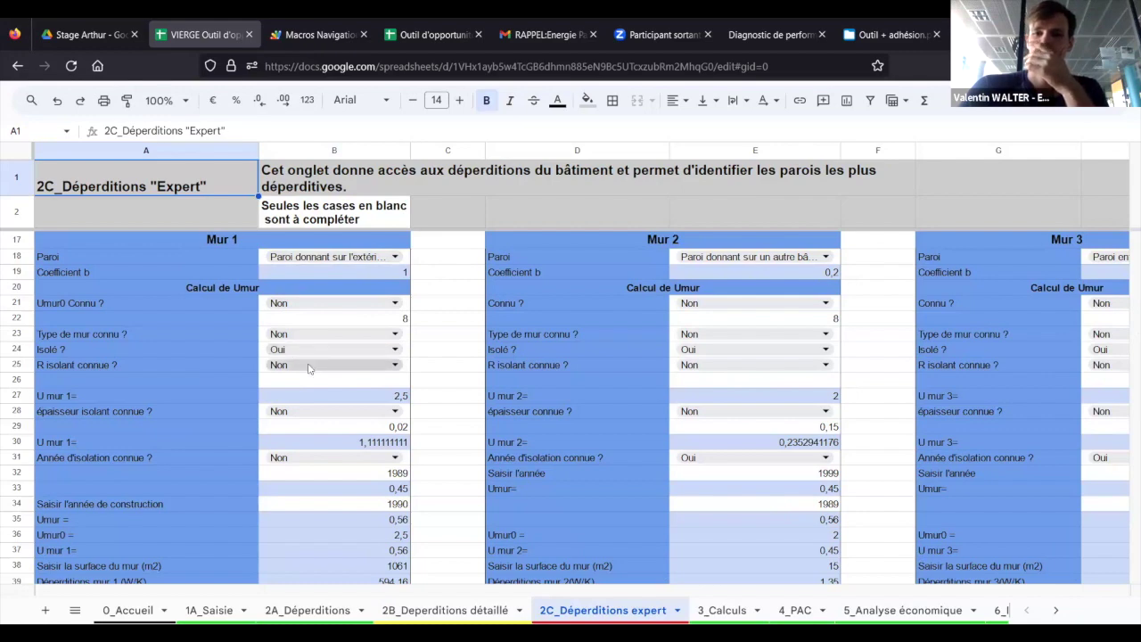
scroll(309, 369, down, 1)
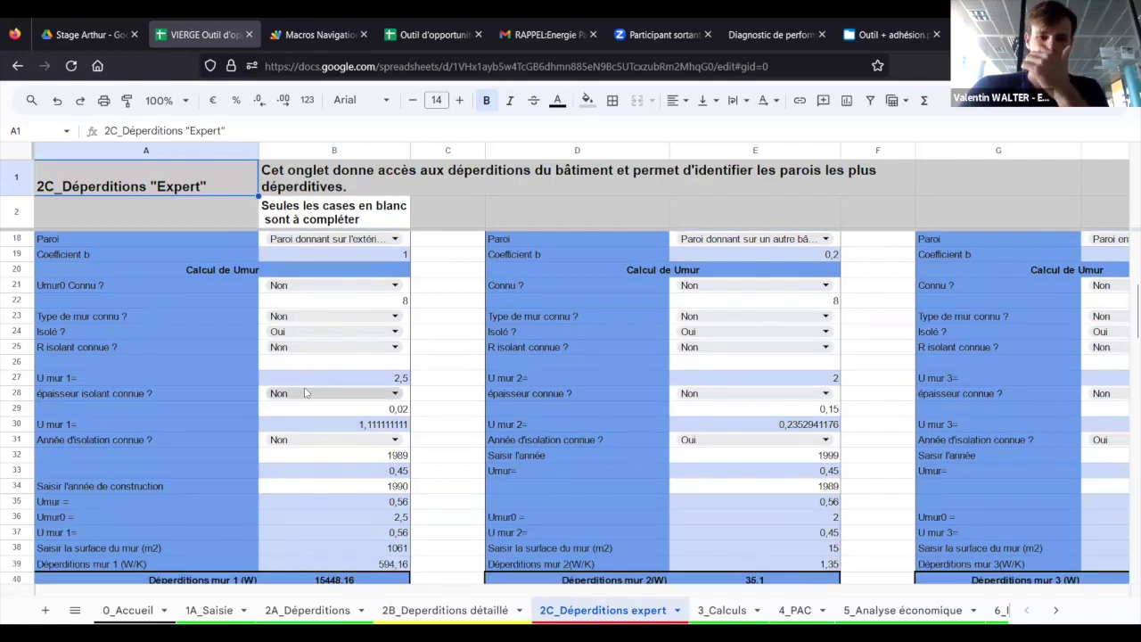
scroll(305, 393, down, 2)
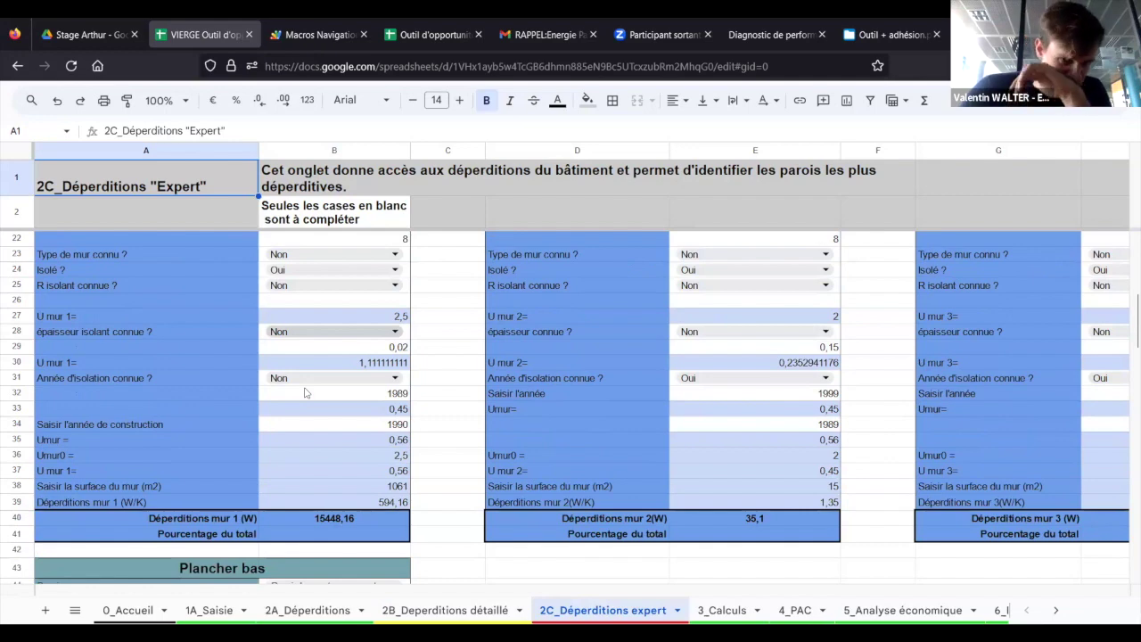
Step: Review the expert sheet's Plancher bas, Menuiseries, Plancher Haut, thermal bridge and air renewal sections, and return to the recalled data and wall blocks
scroll(304, 392, down, 5)
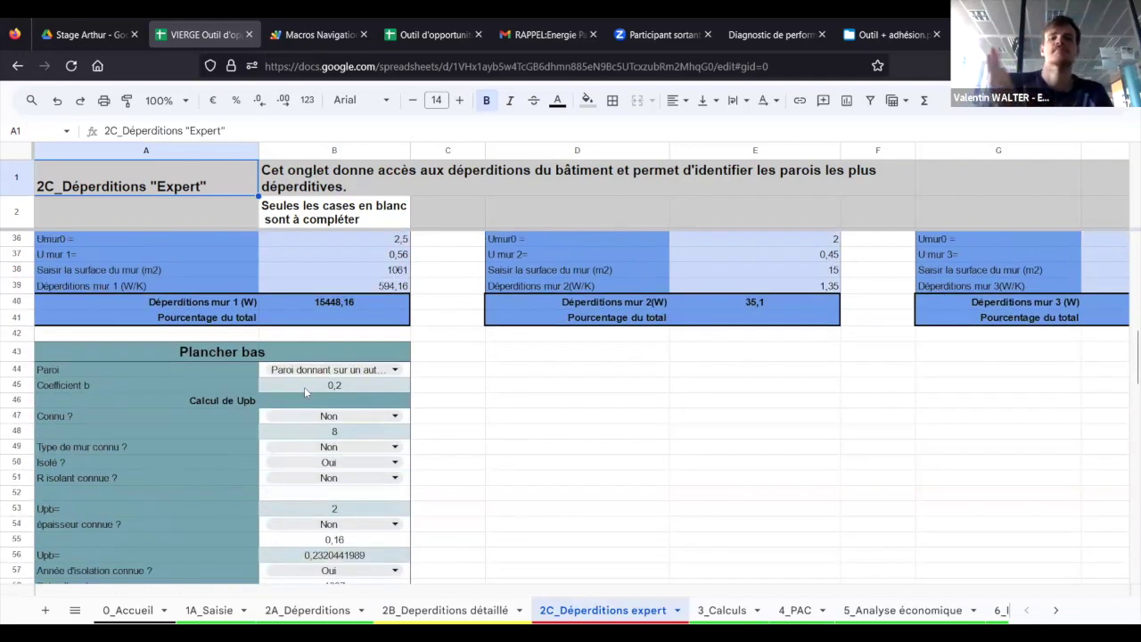
scroll(304, 387, down, 2)
scroll(304, 392, down, 2)
scroll(458, 305, up, 1)
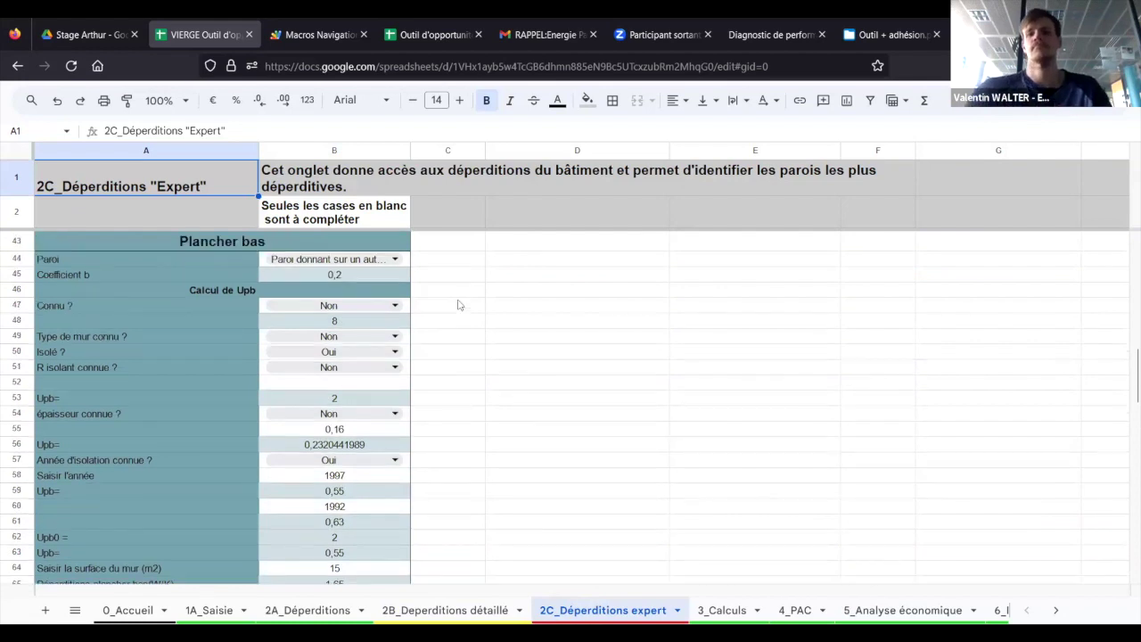
scroll(459, 305, down, 3)
scroll(459, 305, down, 7)
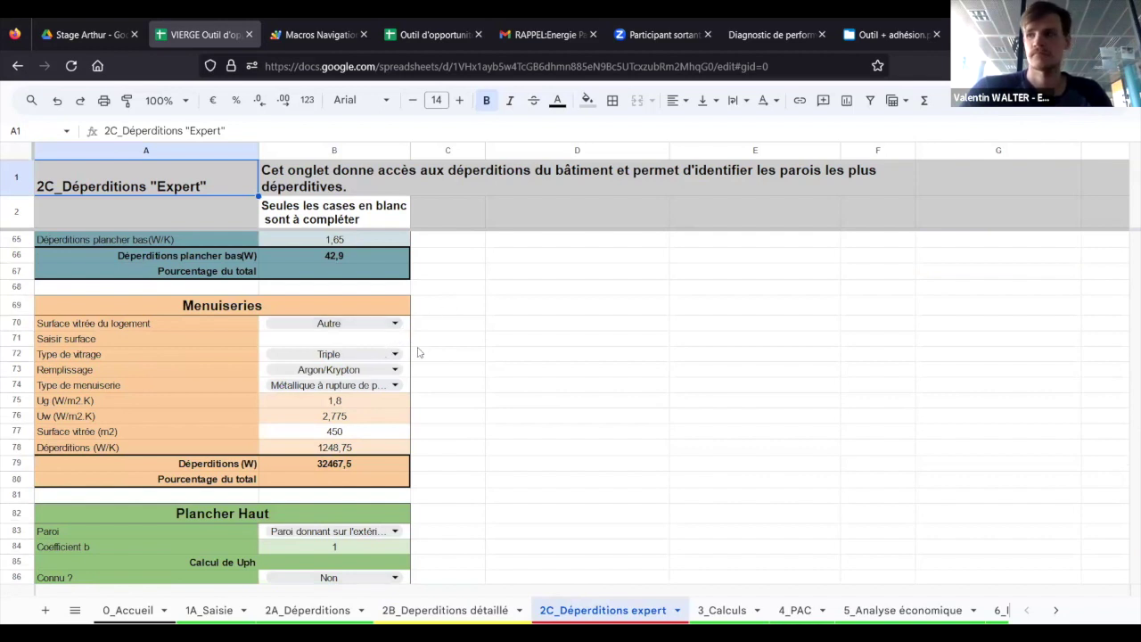
scroll(419, 353, down, 6)
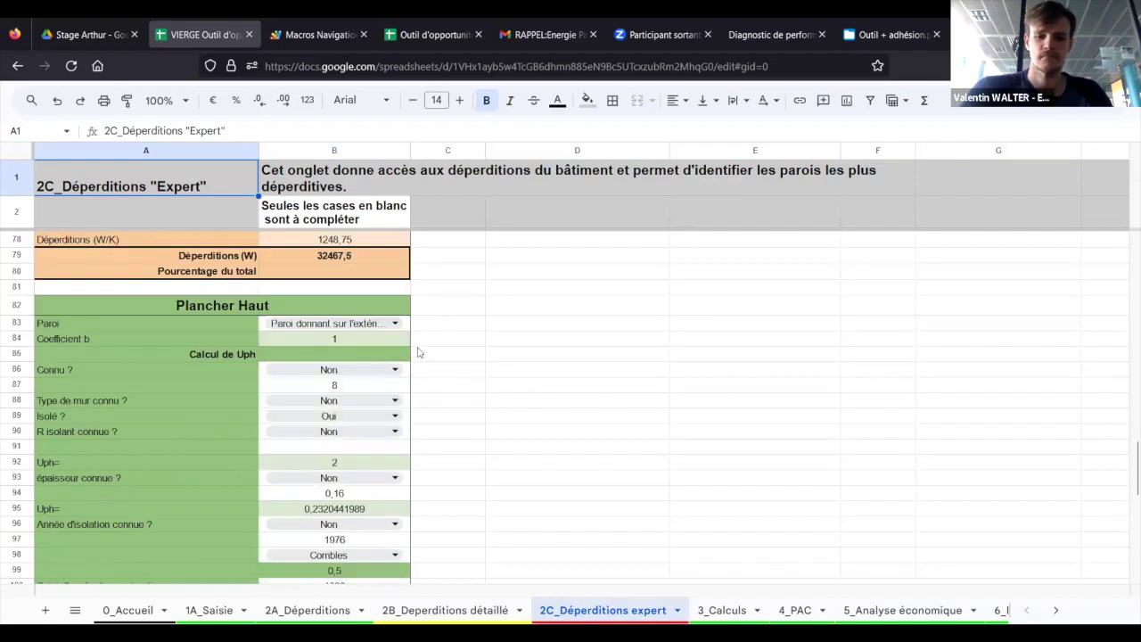
scroll(419, 353, down, 10)
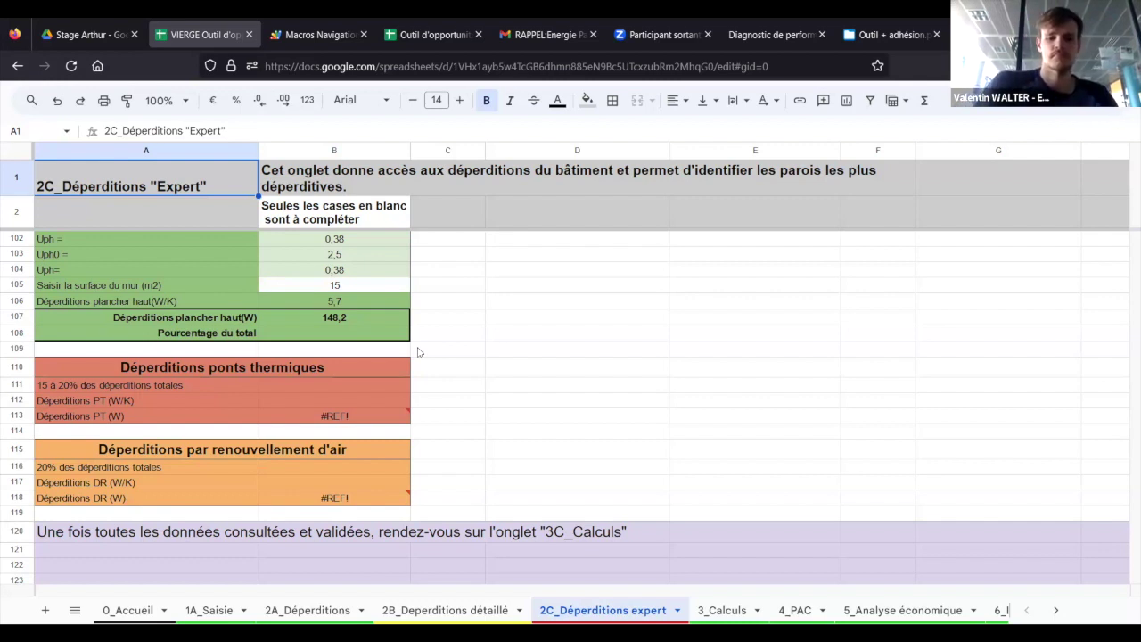
scroll(419, 352, up, 20)
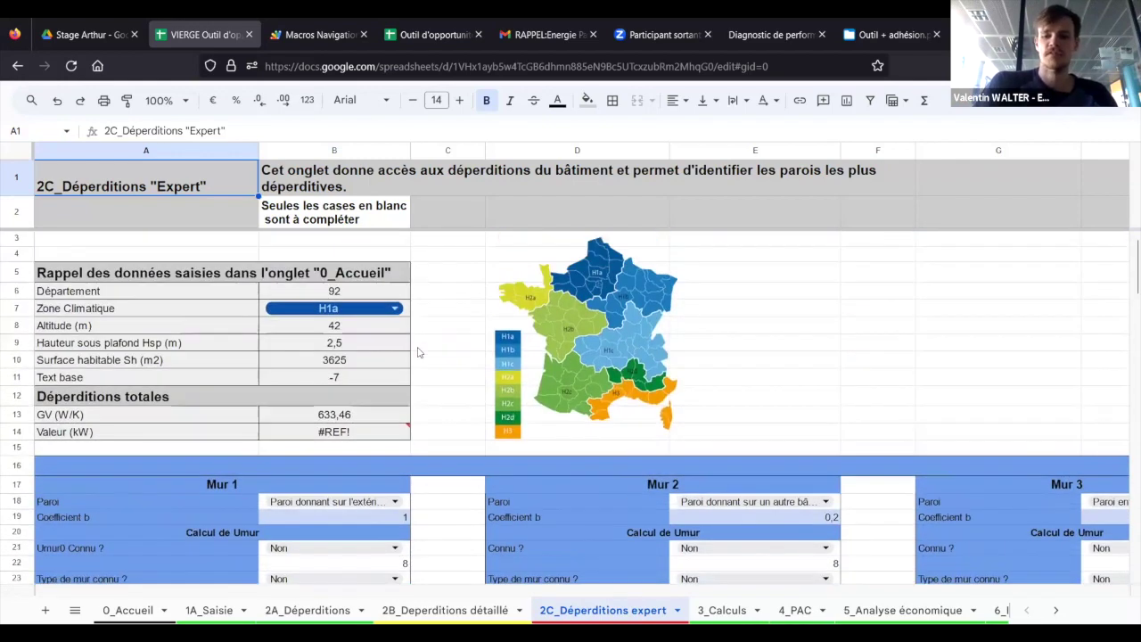
scroll(419, 352, down, 5)
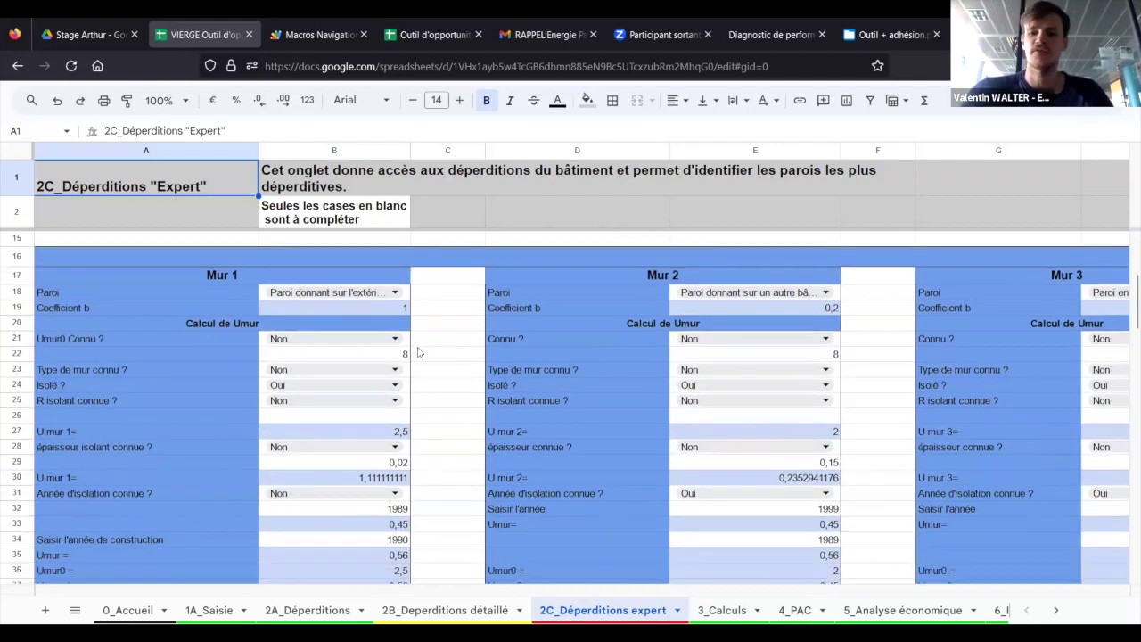
Step: Open the 4_PAC sheet and examine its heat pump sizing data, investment costs (CAPEX), operating costs (OPEX) and other information sections
scroll(419, 352, down, 1)
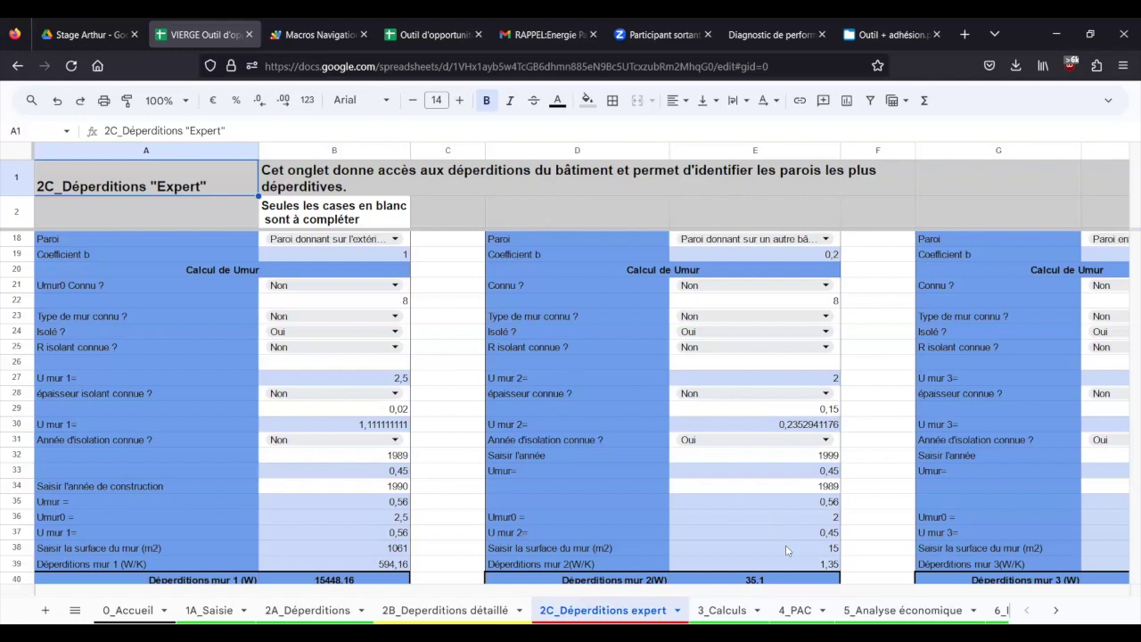
click(796, 611)
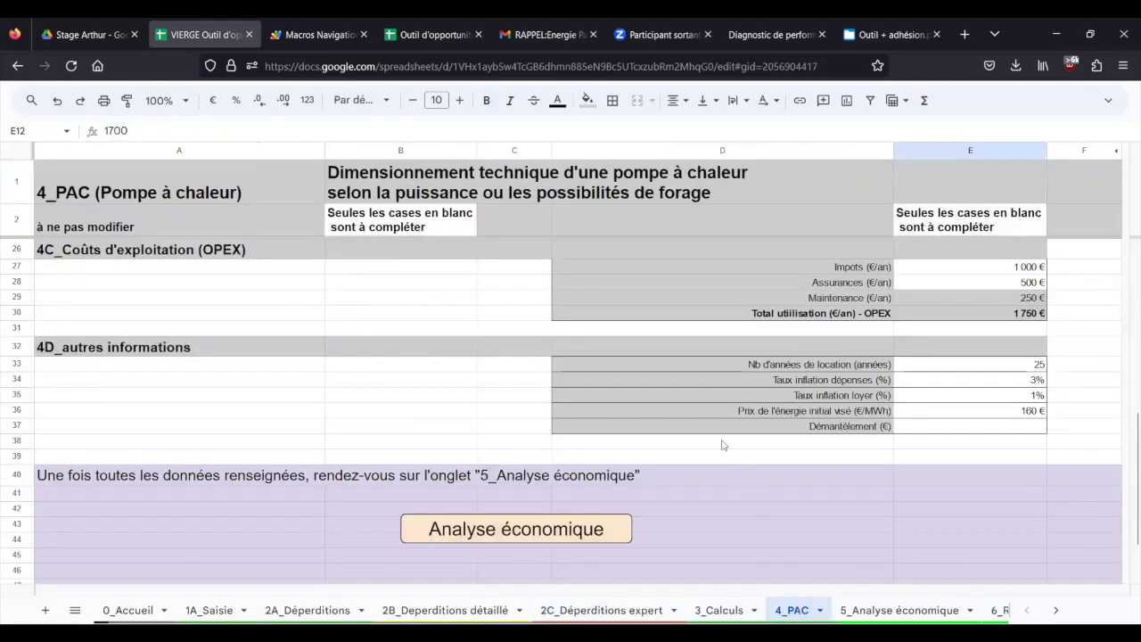
scroll(703, 413, up, 3)
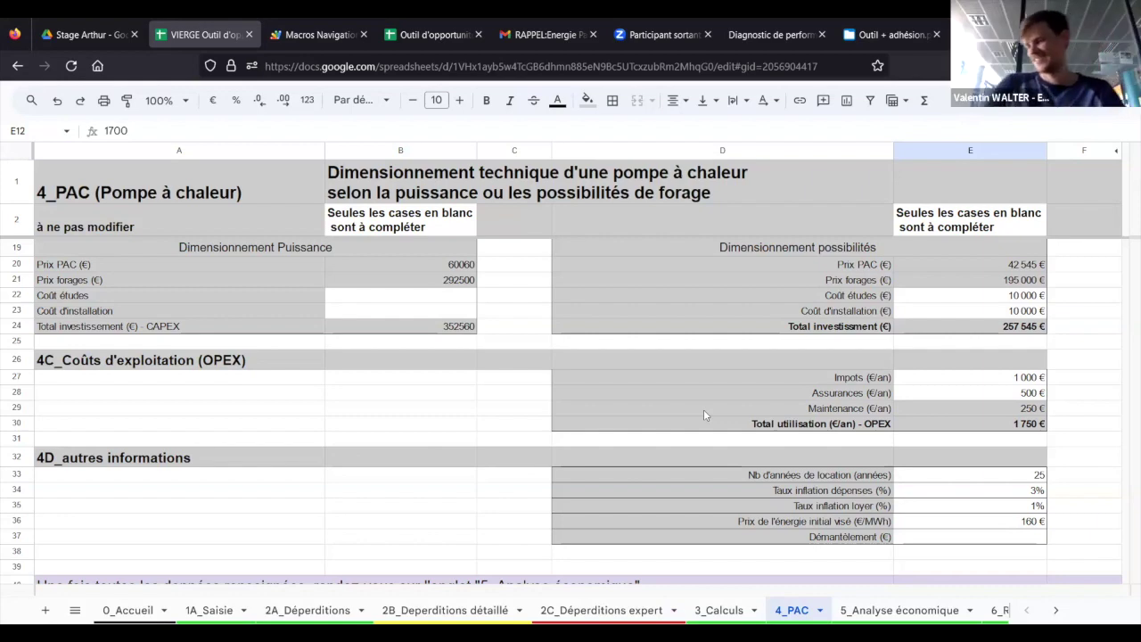
scroll(703, 409, up, 5)
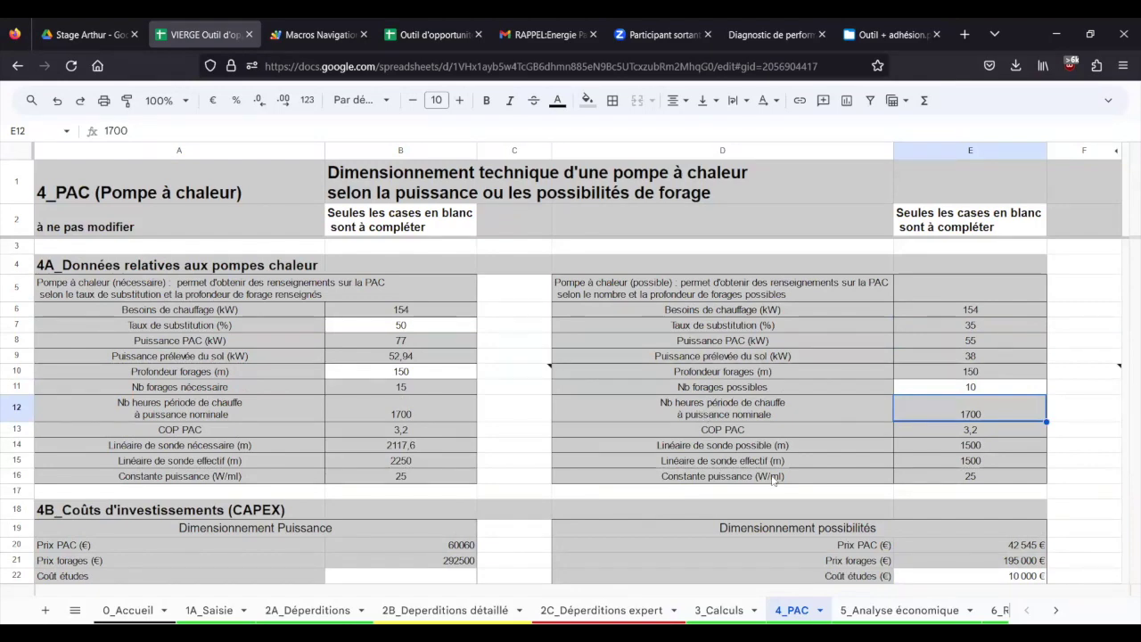
scroll(771, 475, down, 3)
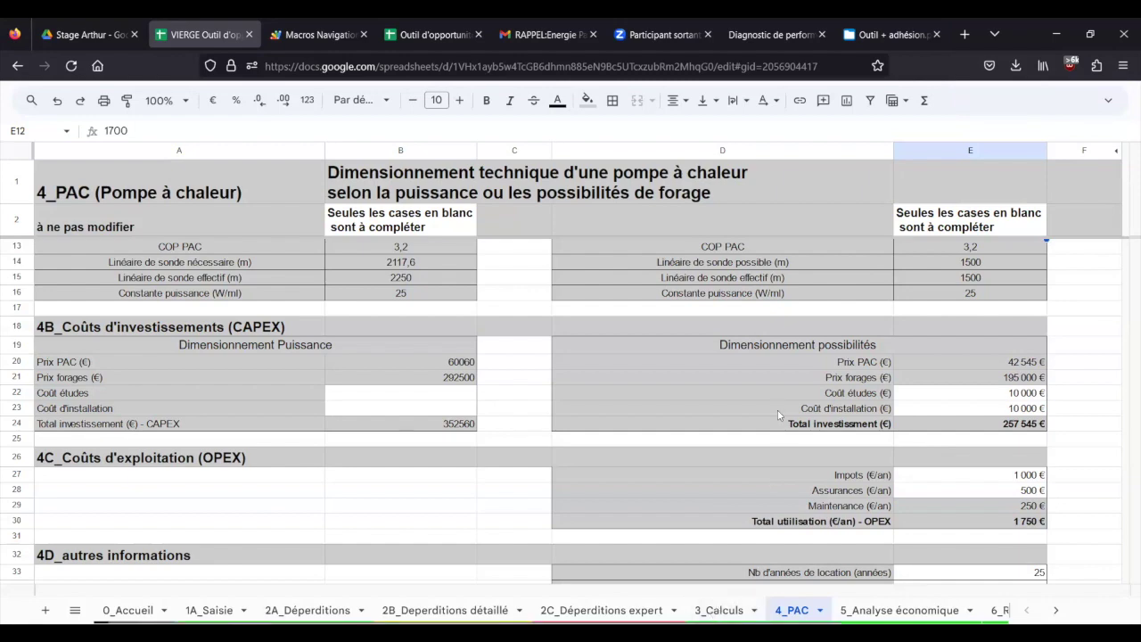
scroll(775, 406, up, 3)
scroll(775, 411, up, 1)
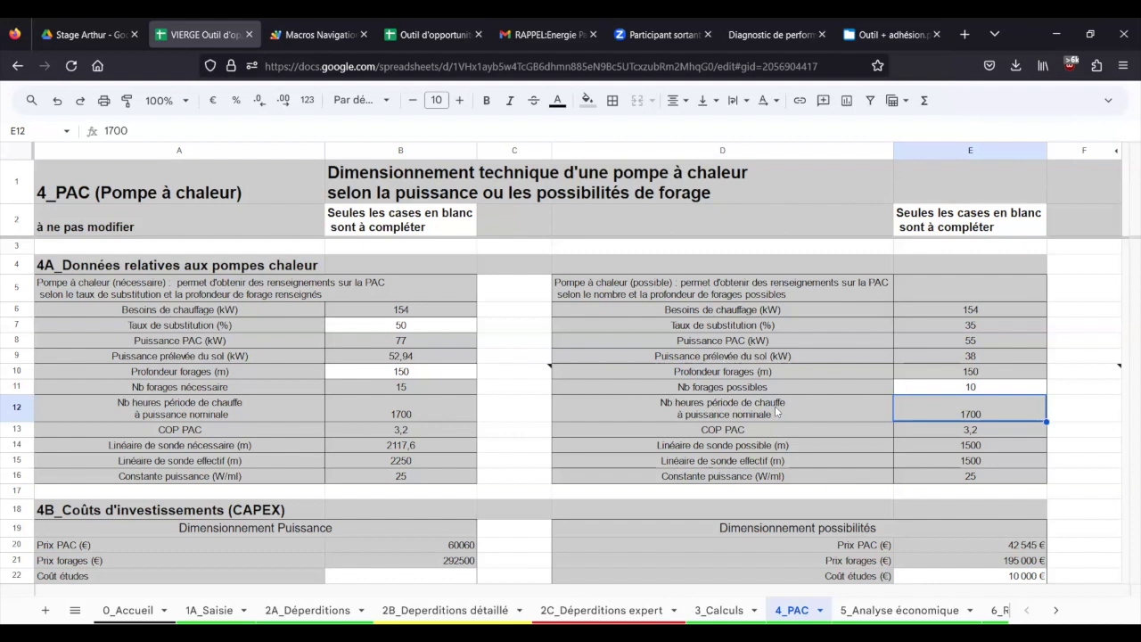
scroll(775, 406, down, 2)
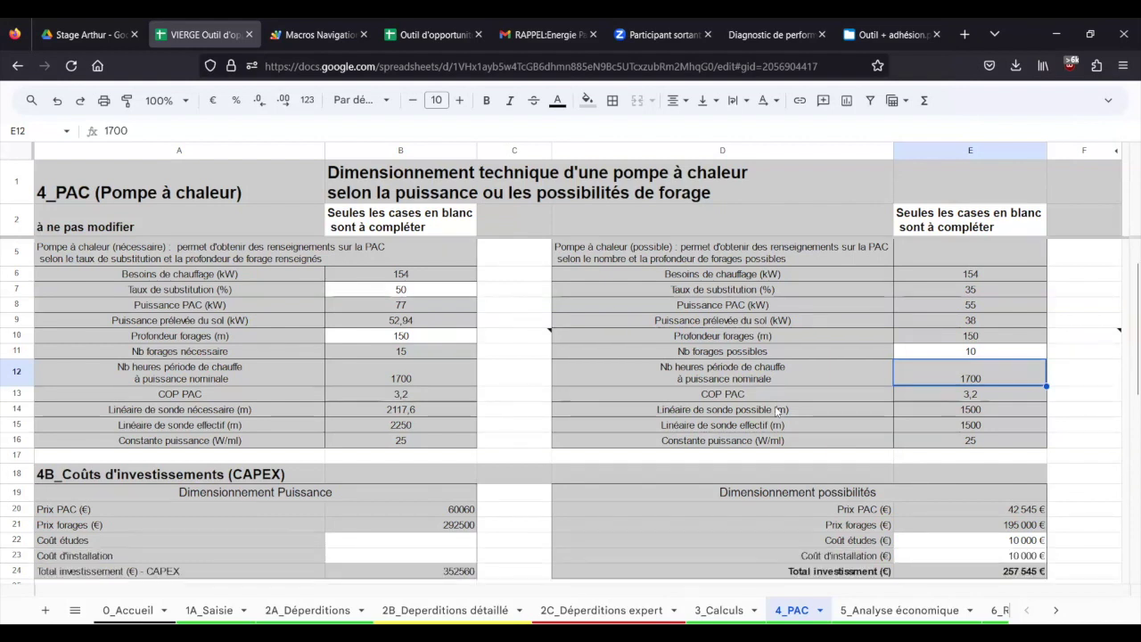